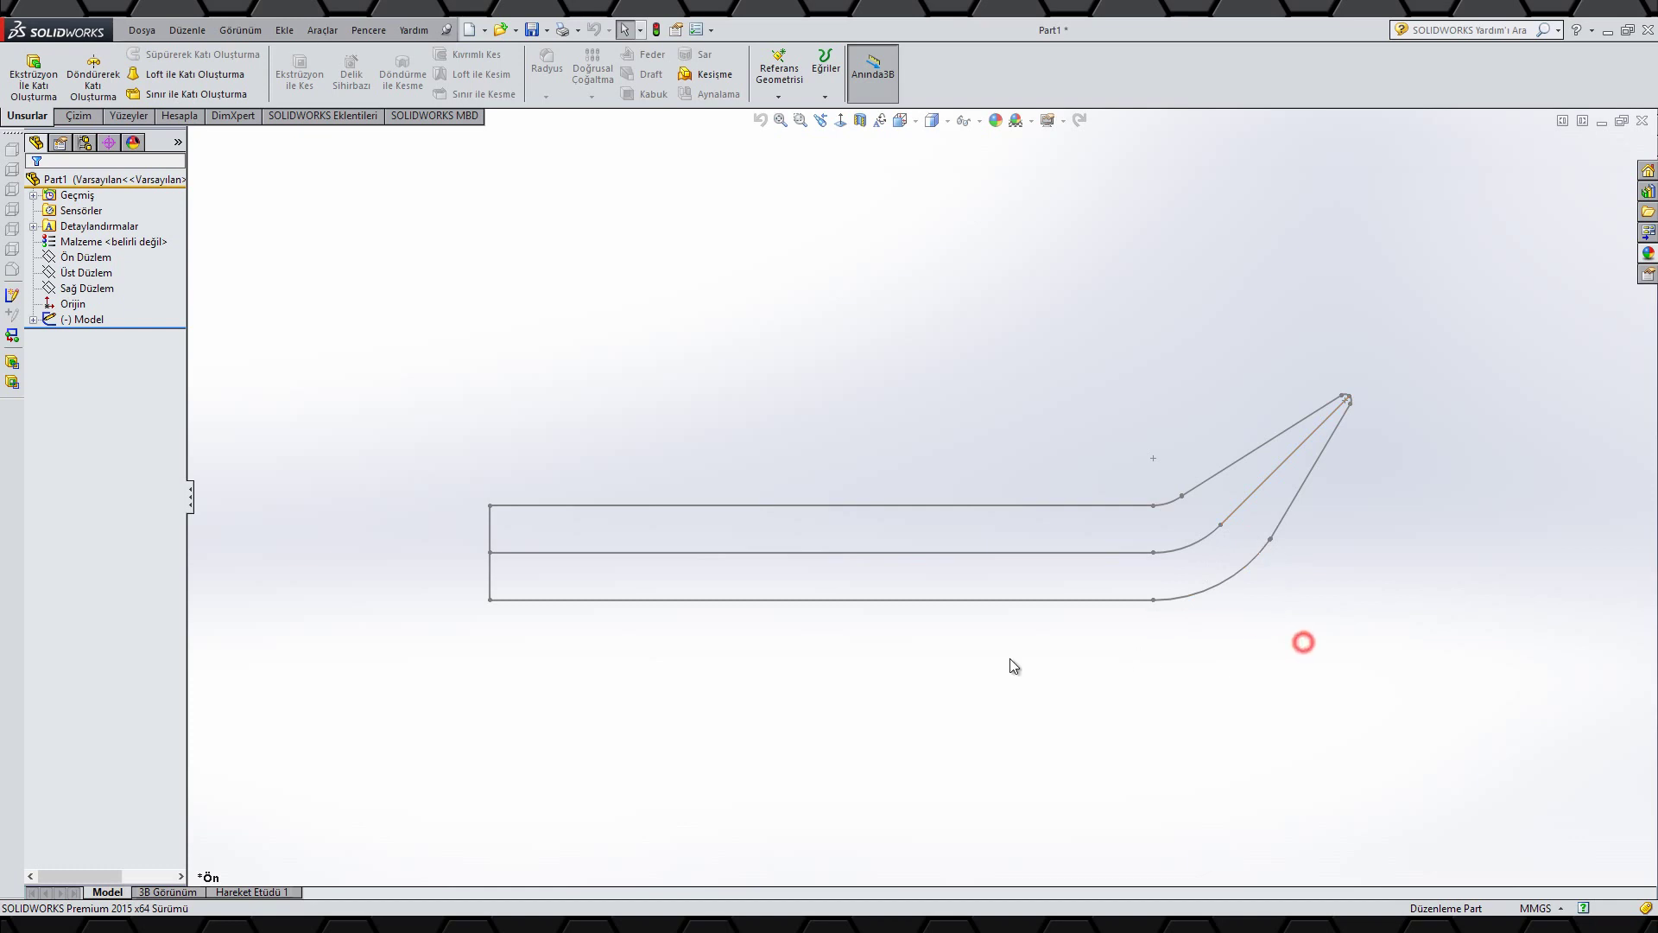
# - Examine the junctions between the straight lines and arcs in the existing hook-shaped sketch for gaps
pyautogui.scroll(-8, 1249, 519)
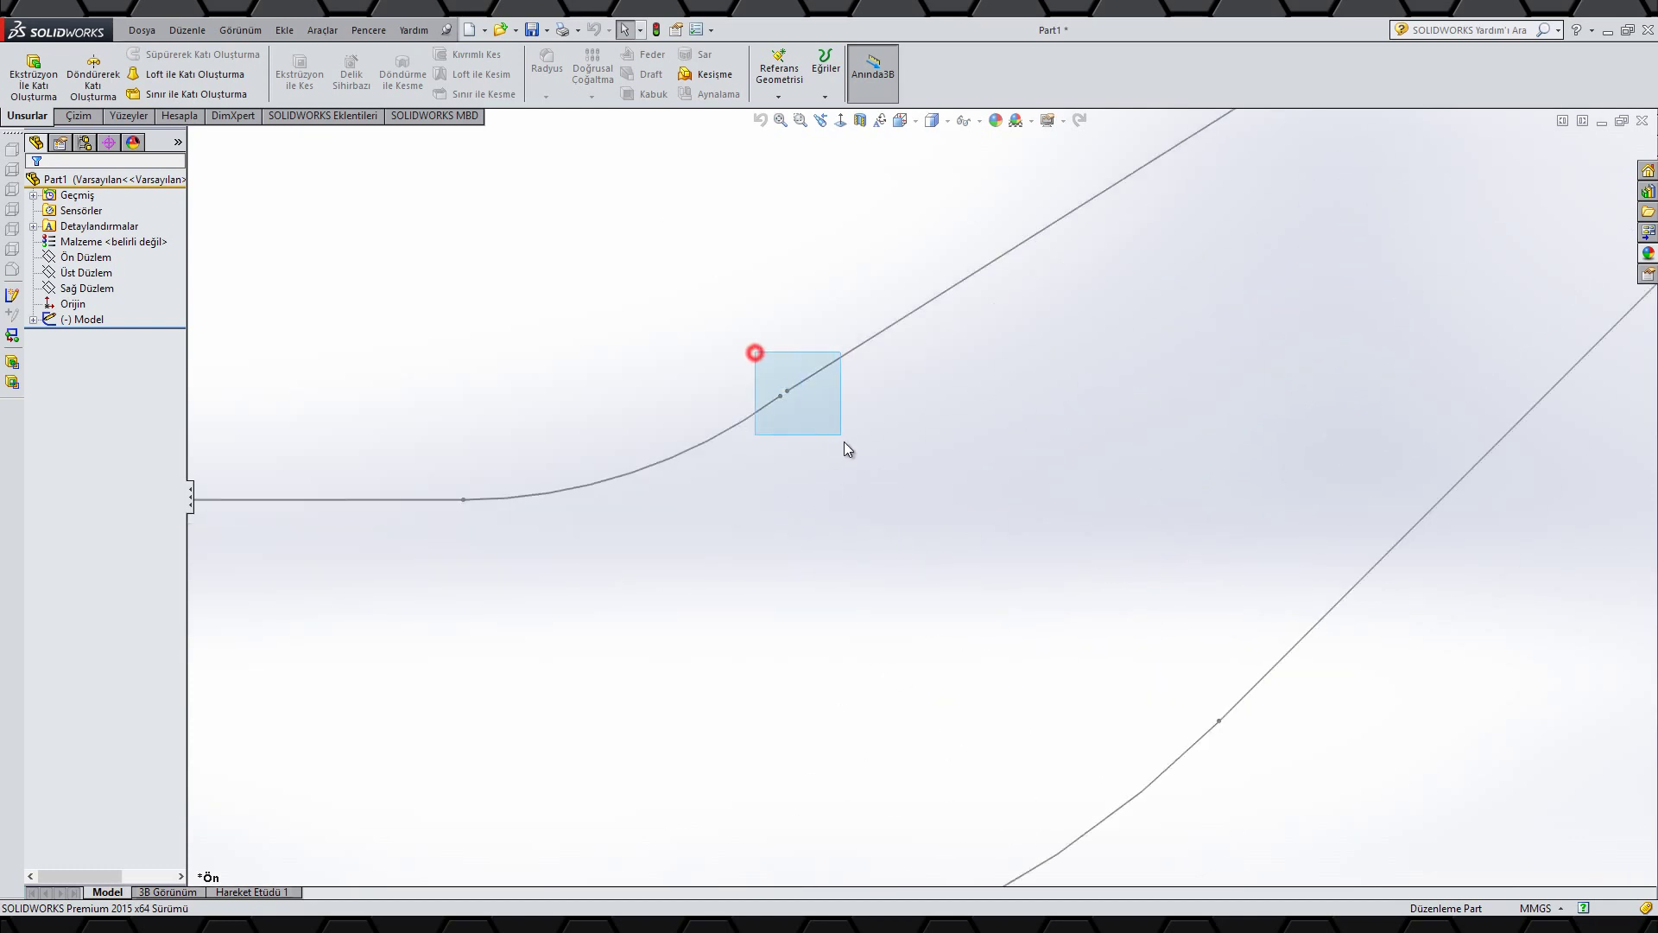
pyautogui.scroll(5, 1071, 604)
pyautogui.scroll(-8, 1131, 626)
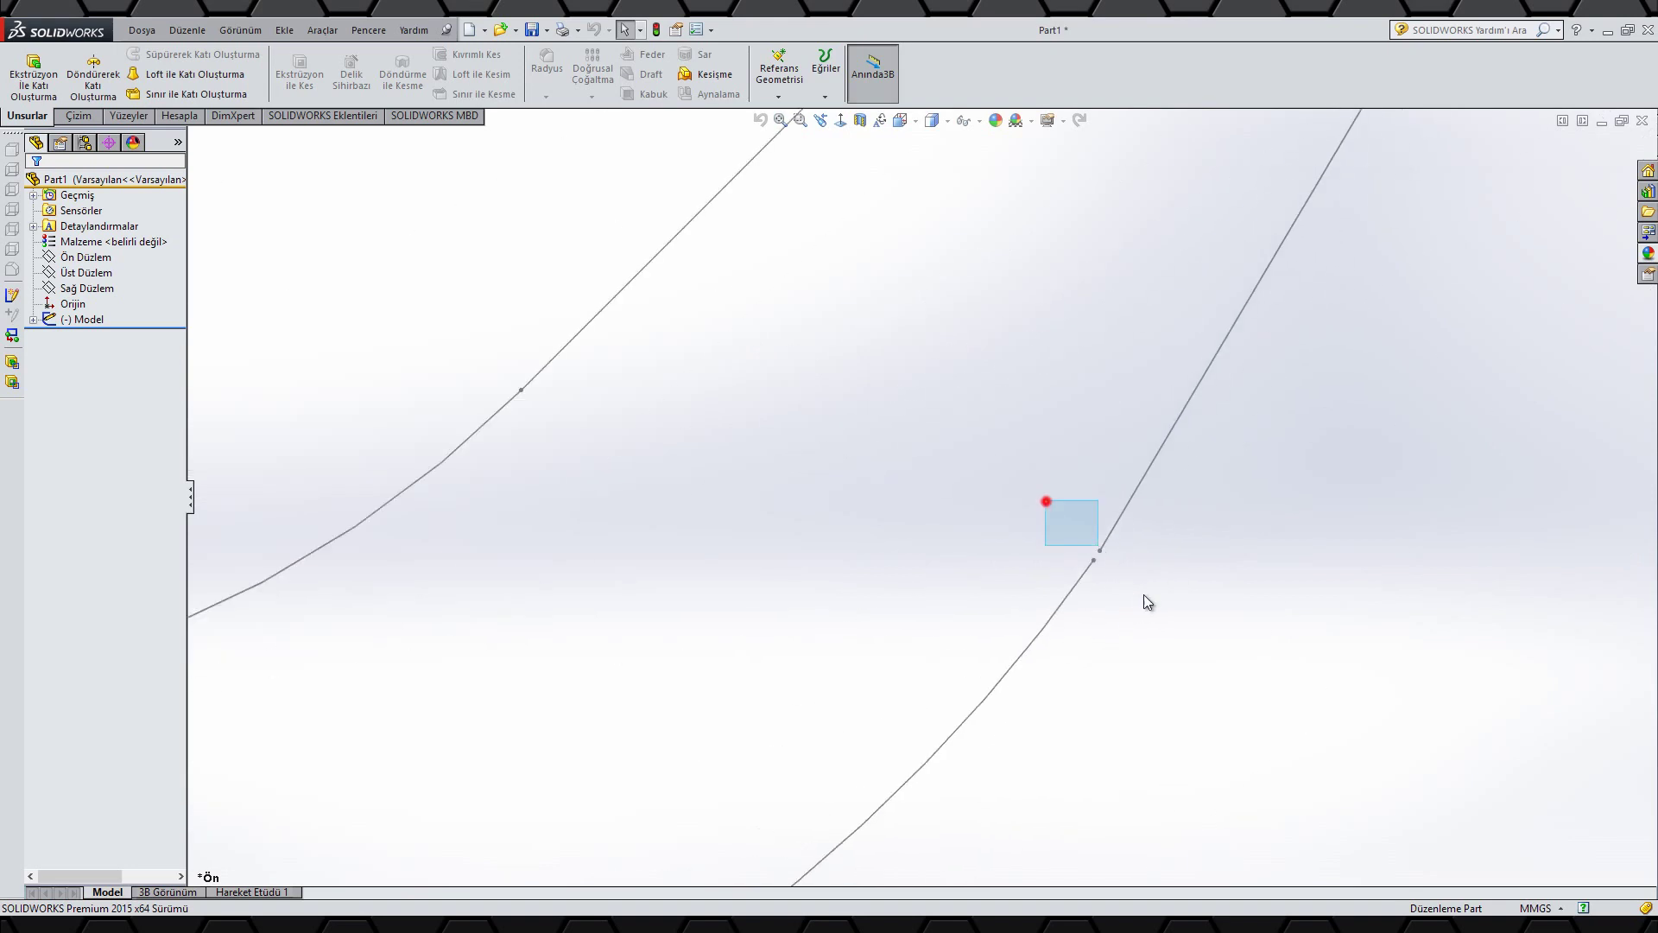
pyautogui.scroll(8, 1084, 568)
pyautogui.middleClick(1085, 568)
pyautogui.middleClick(1085, 568)
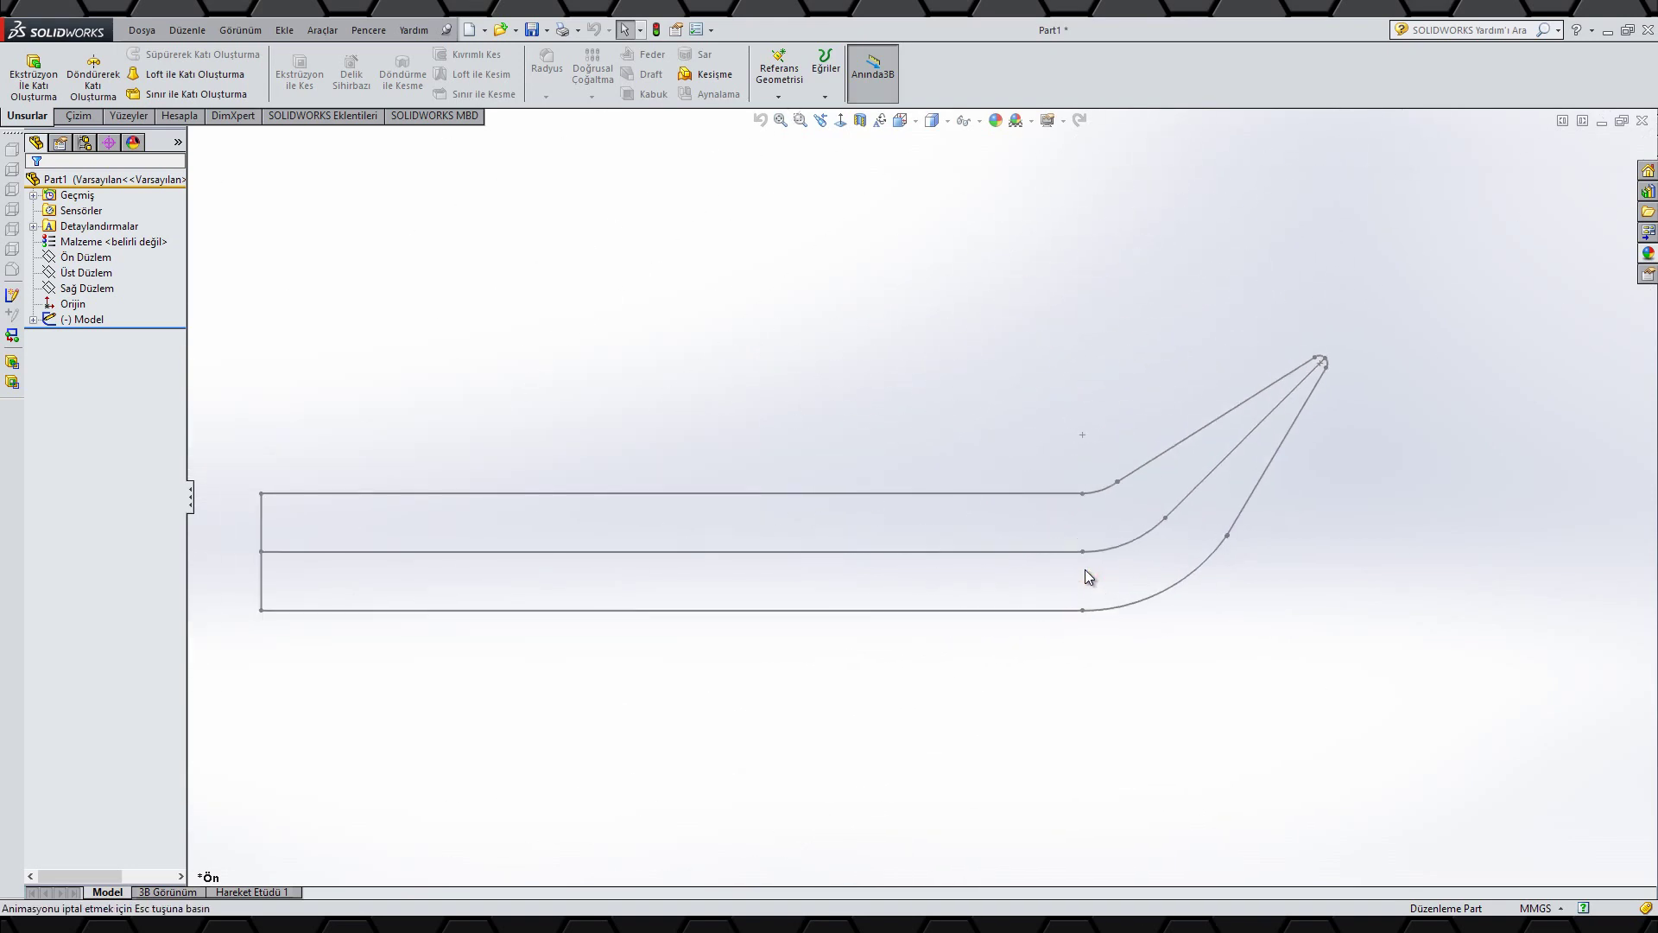
# - Create a new part document and start a sketch on the Front plane (Ön Düzlem)
pyautogui.hotkey('ctrl', 'n')
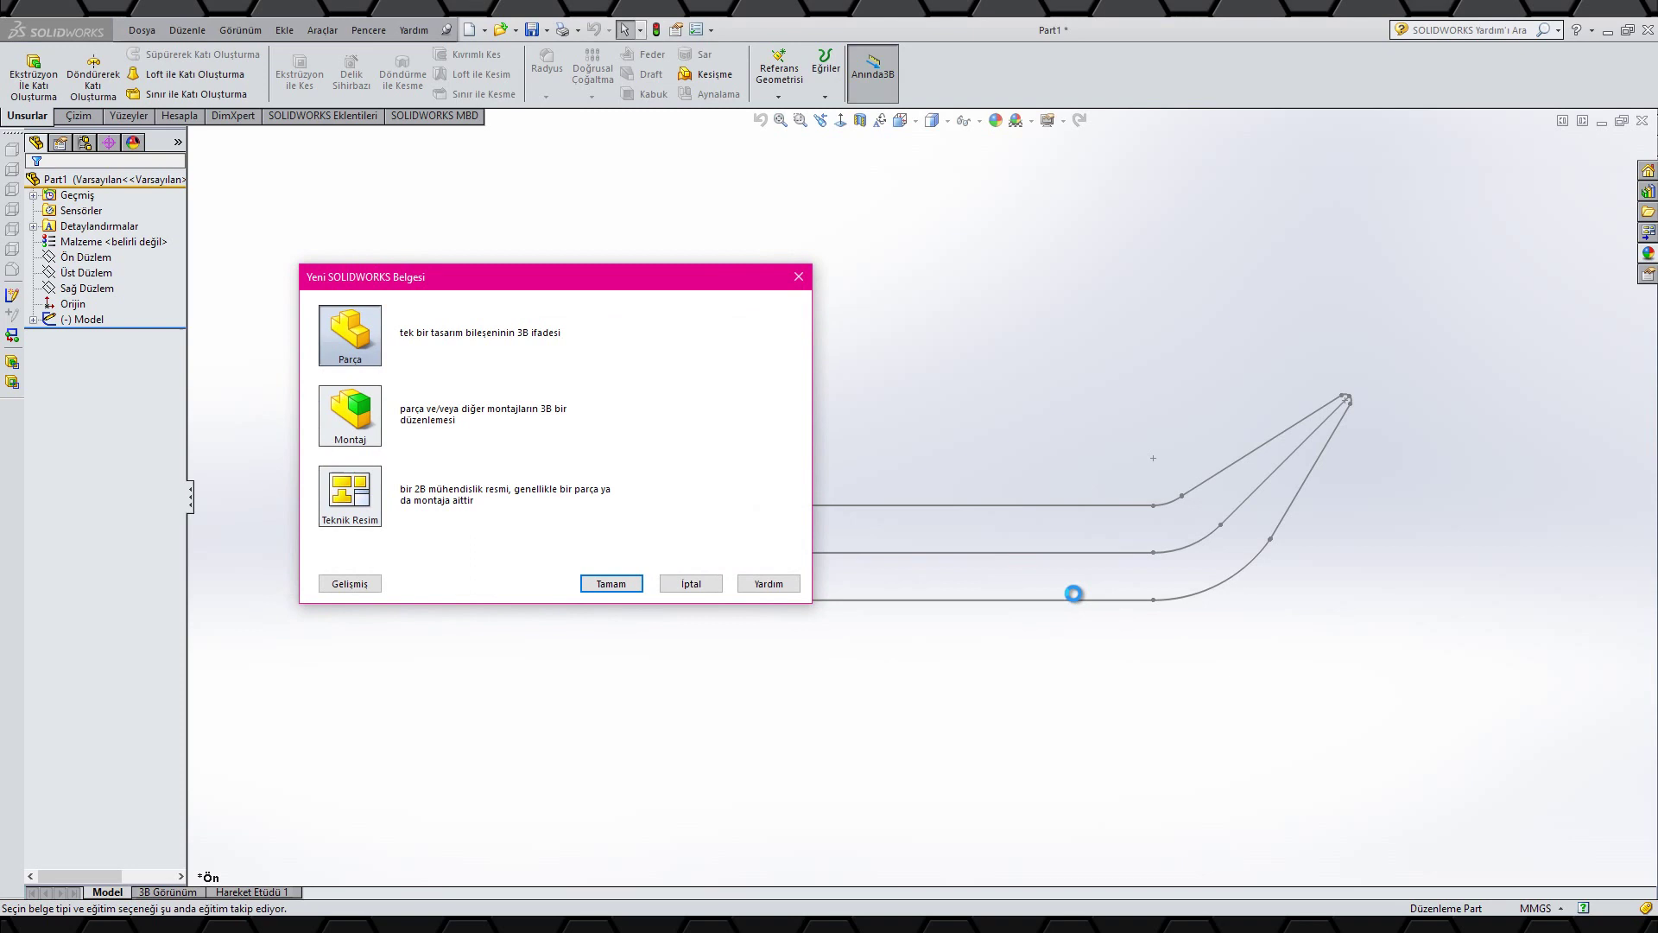
pyautogui.press('Return')
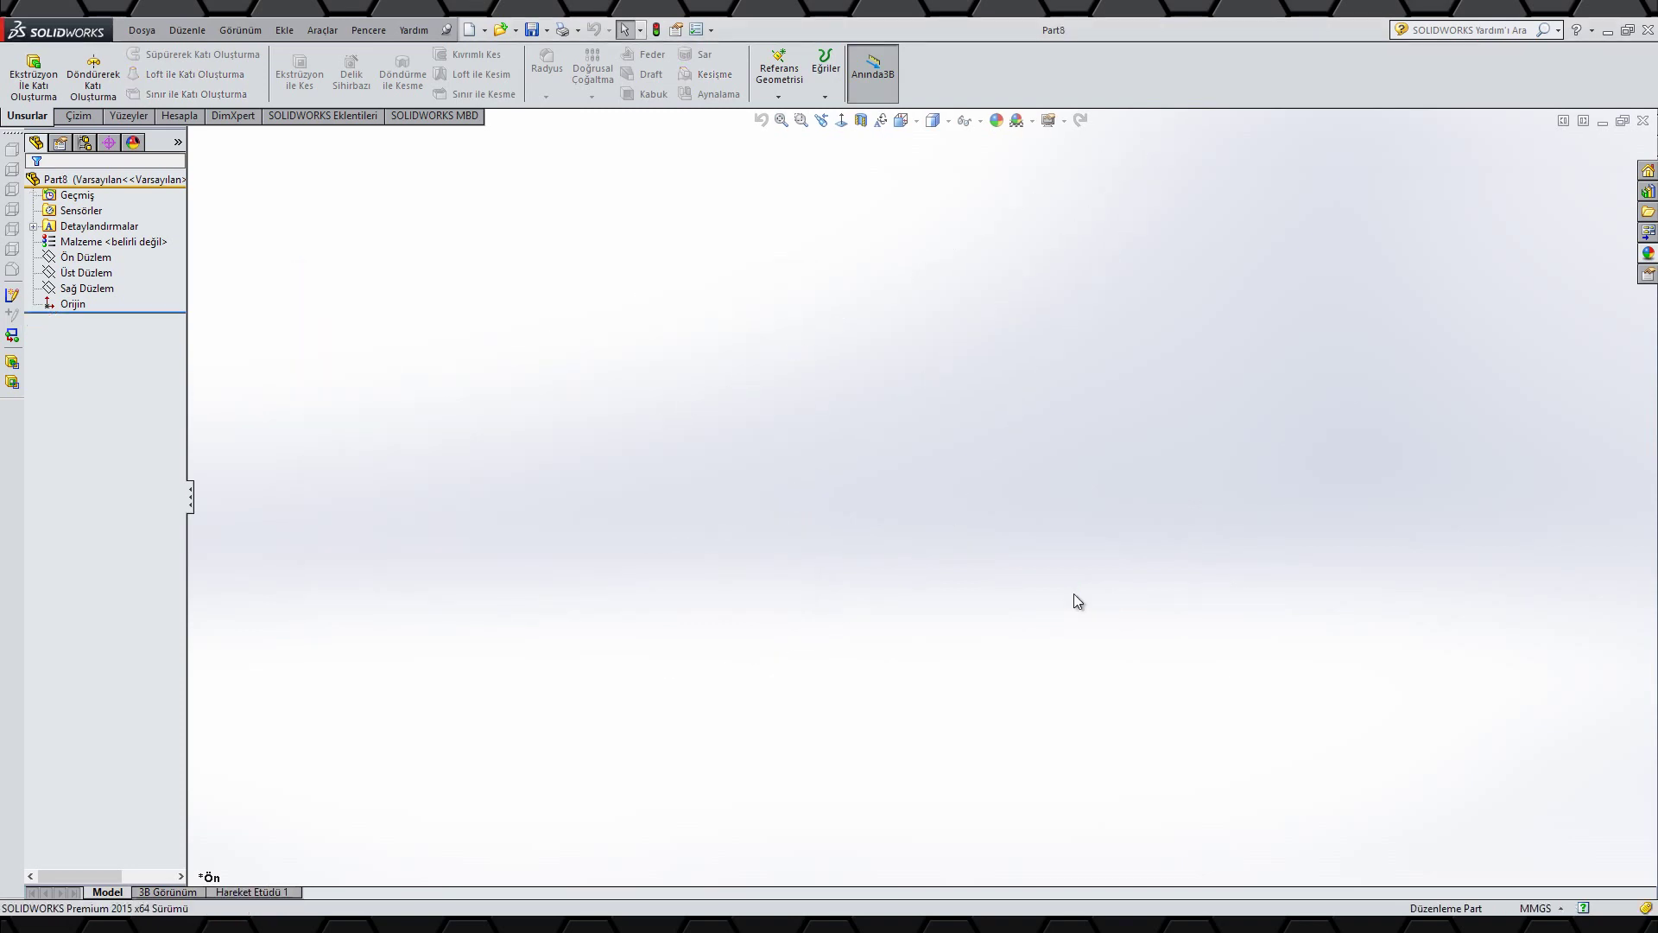
pyautogui.click(85, 256)
pyautogui.click(102, 228)
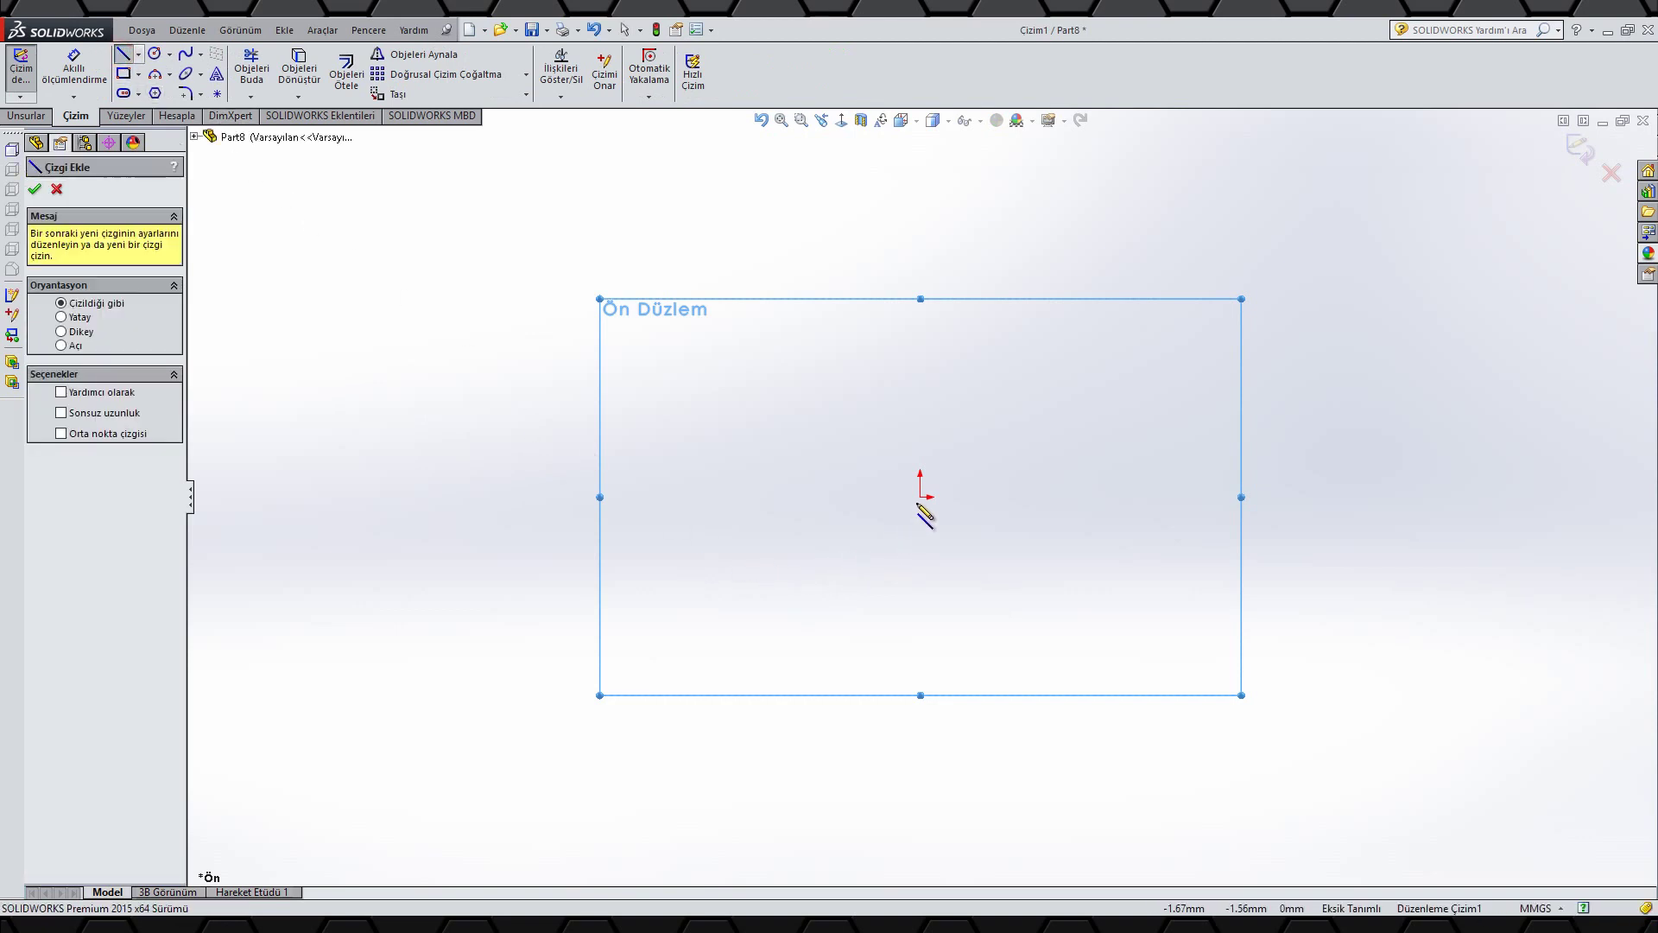
pyautogui.click(921, 497)
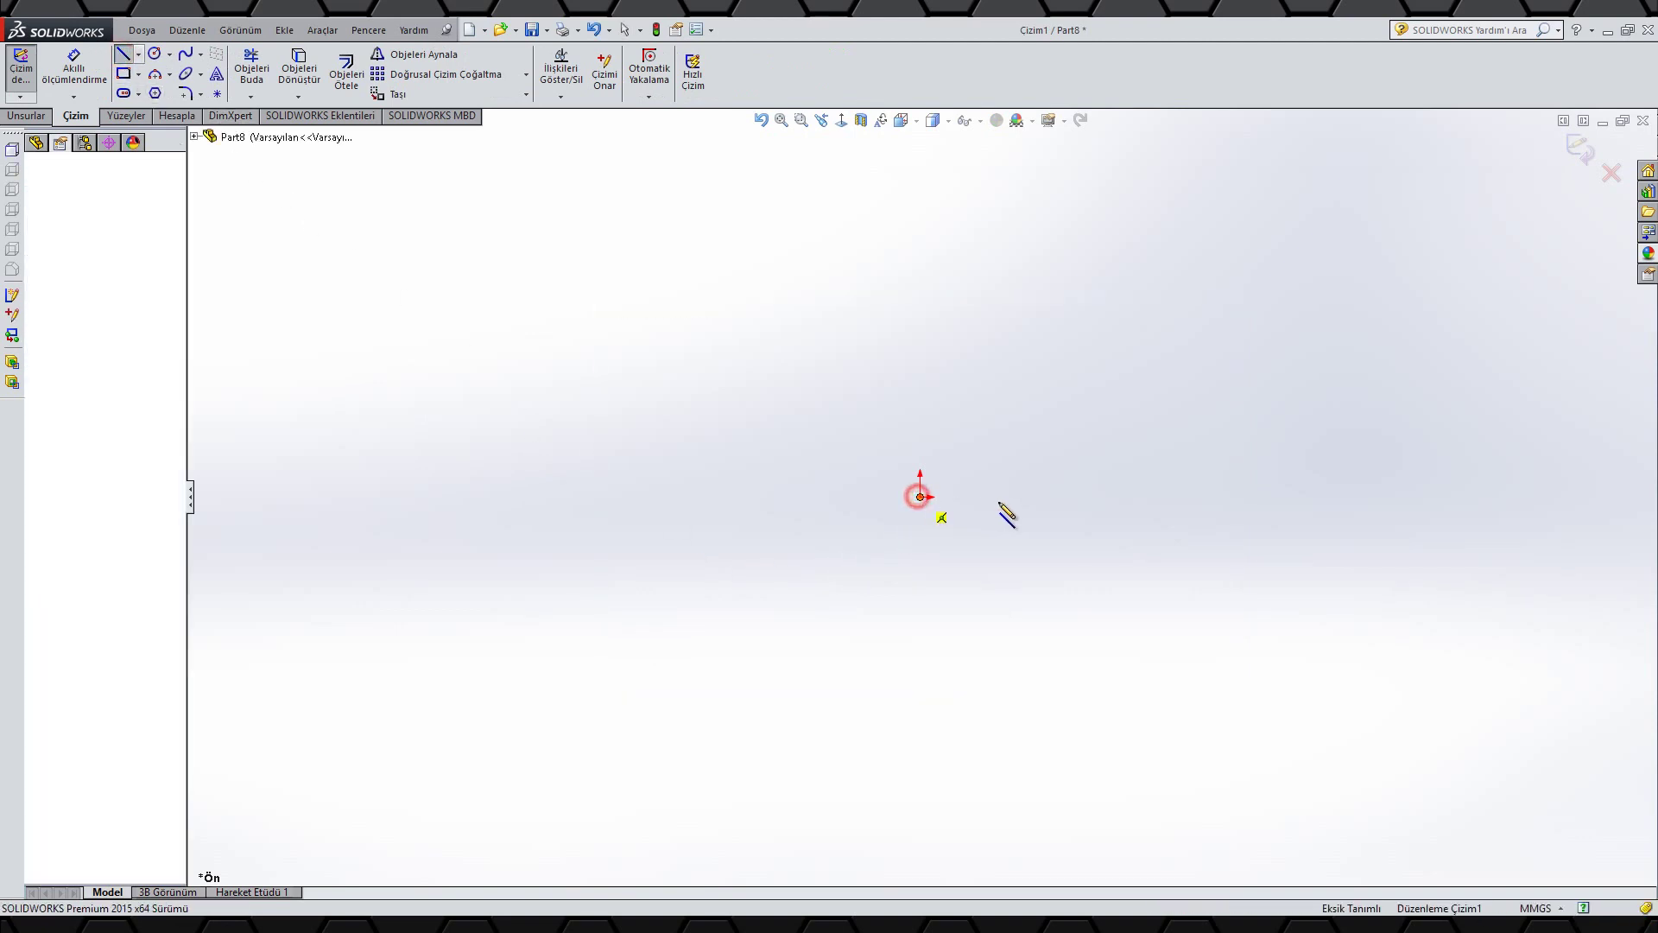
pyautogui.click(1201, 496)
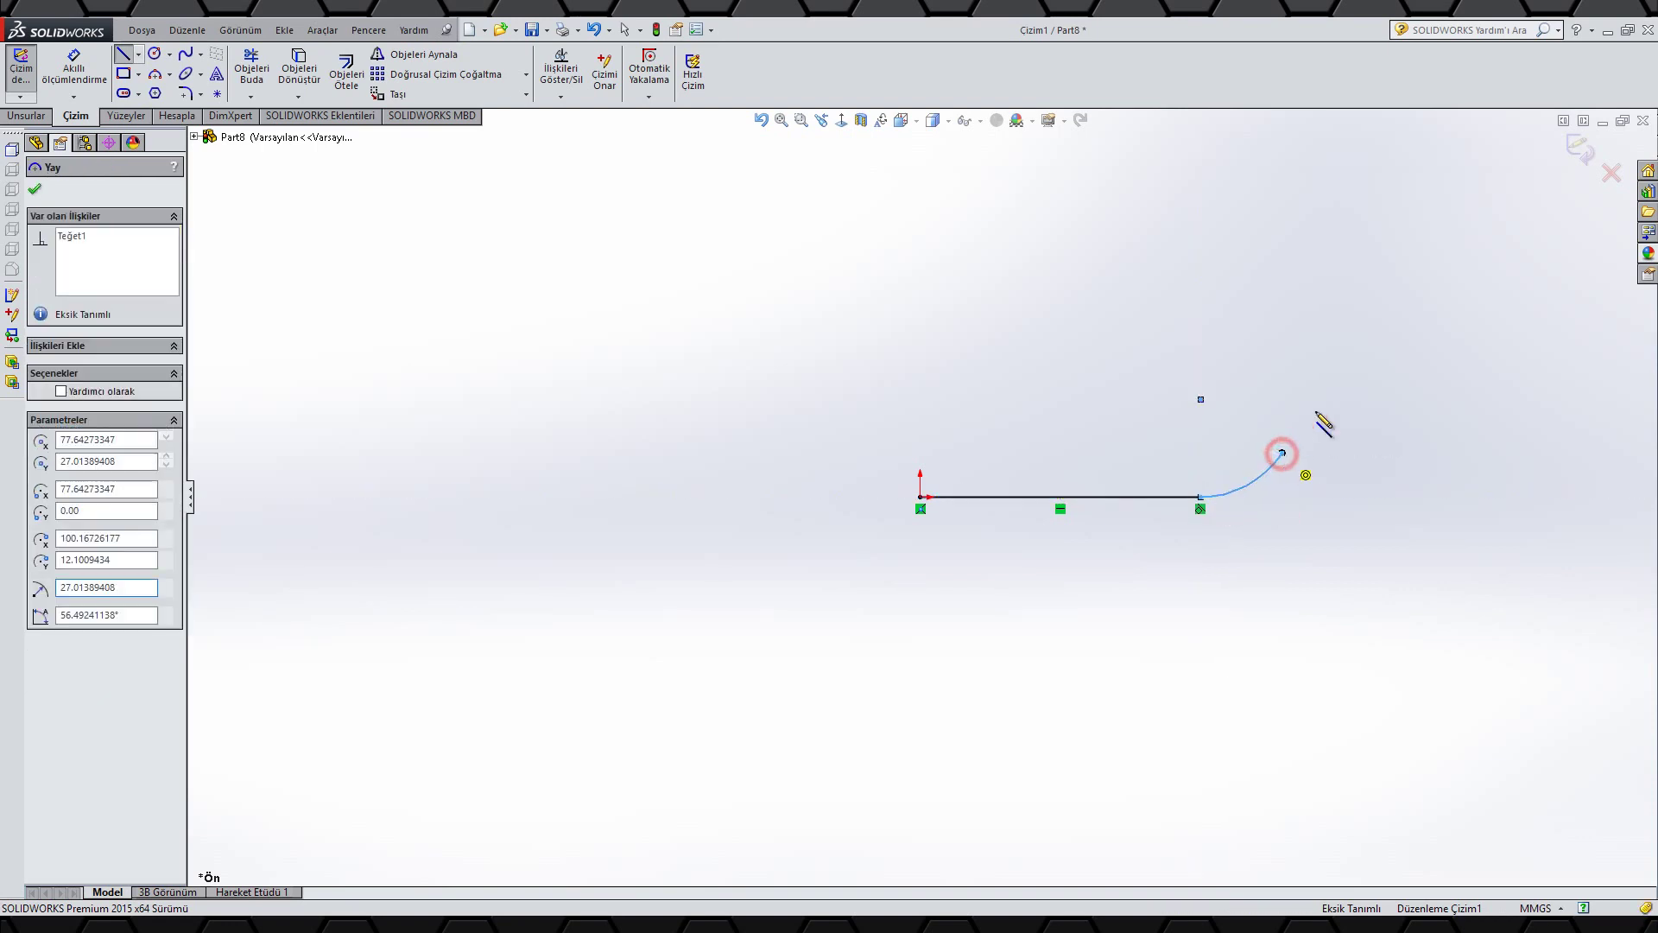
pyautogui.doubleClick(1281, 452)
pyautogui.hotkey('ctrl', 'z')
pyautogui.press('Escape')
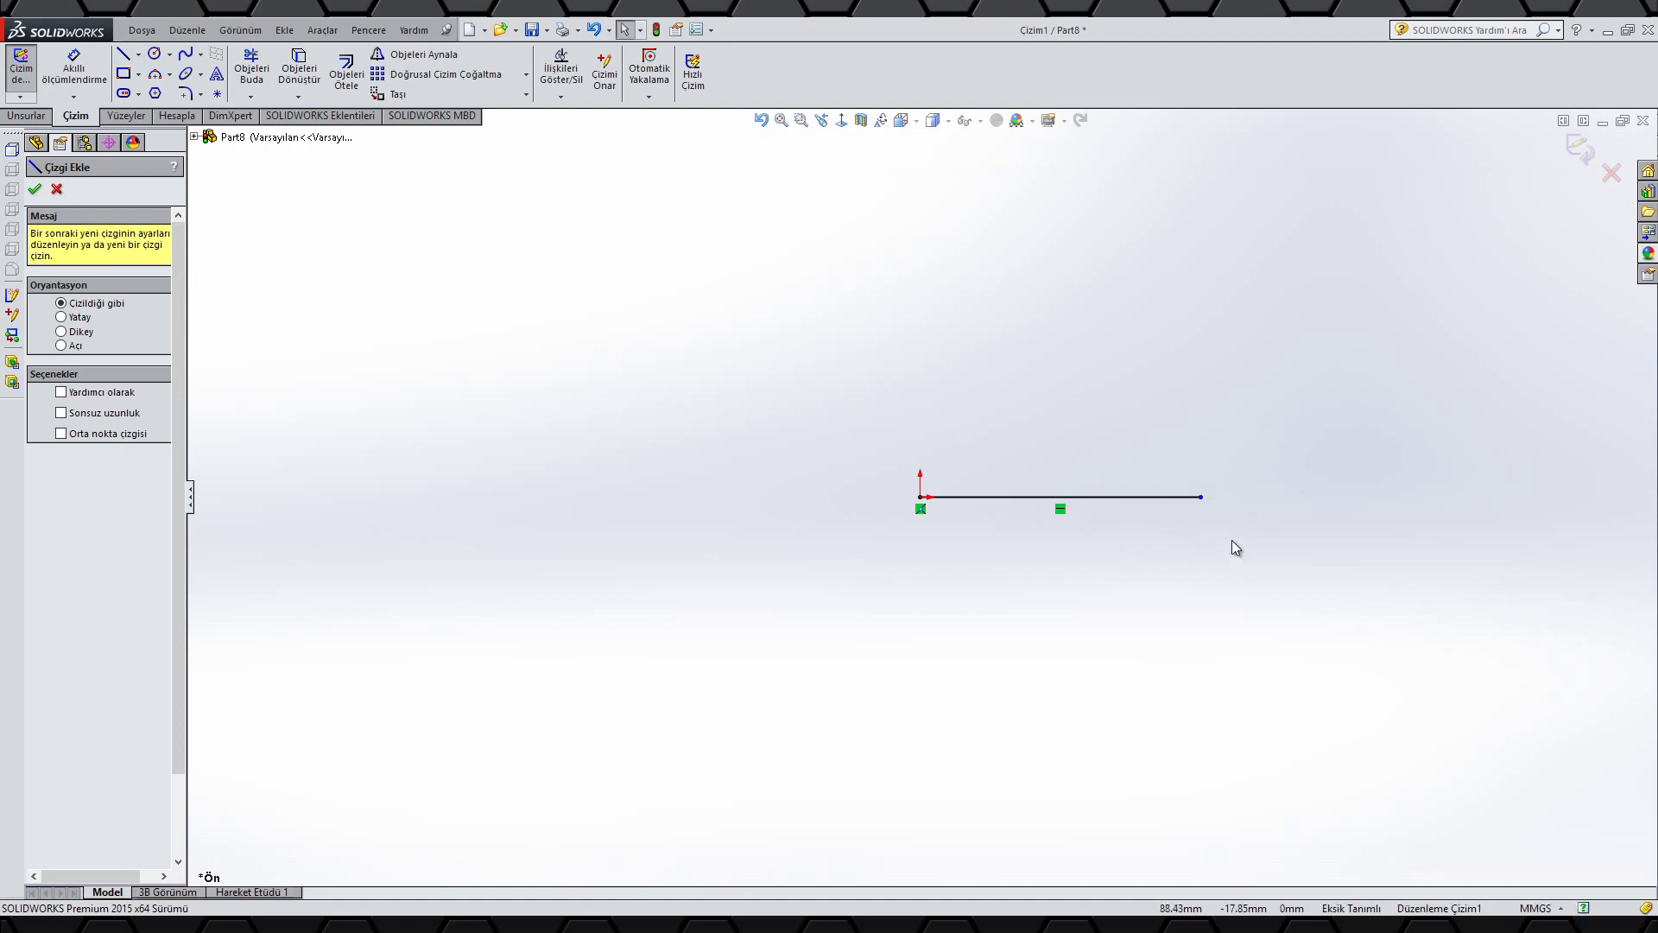
pyautogui.moveTo(1256, 545); pyautogui.dragTo(1157, 444)
pyautogui.press('Delete')
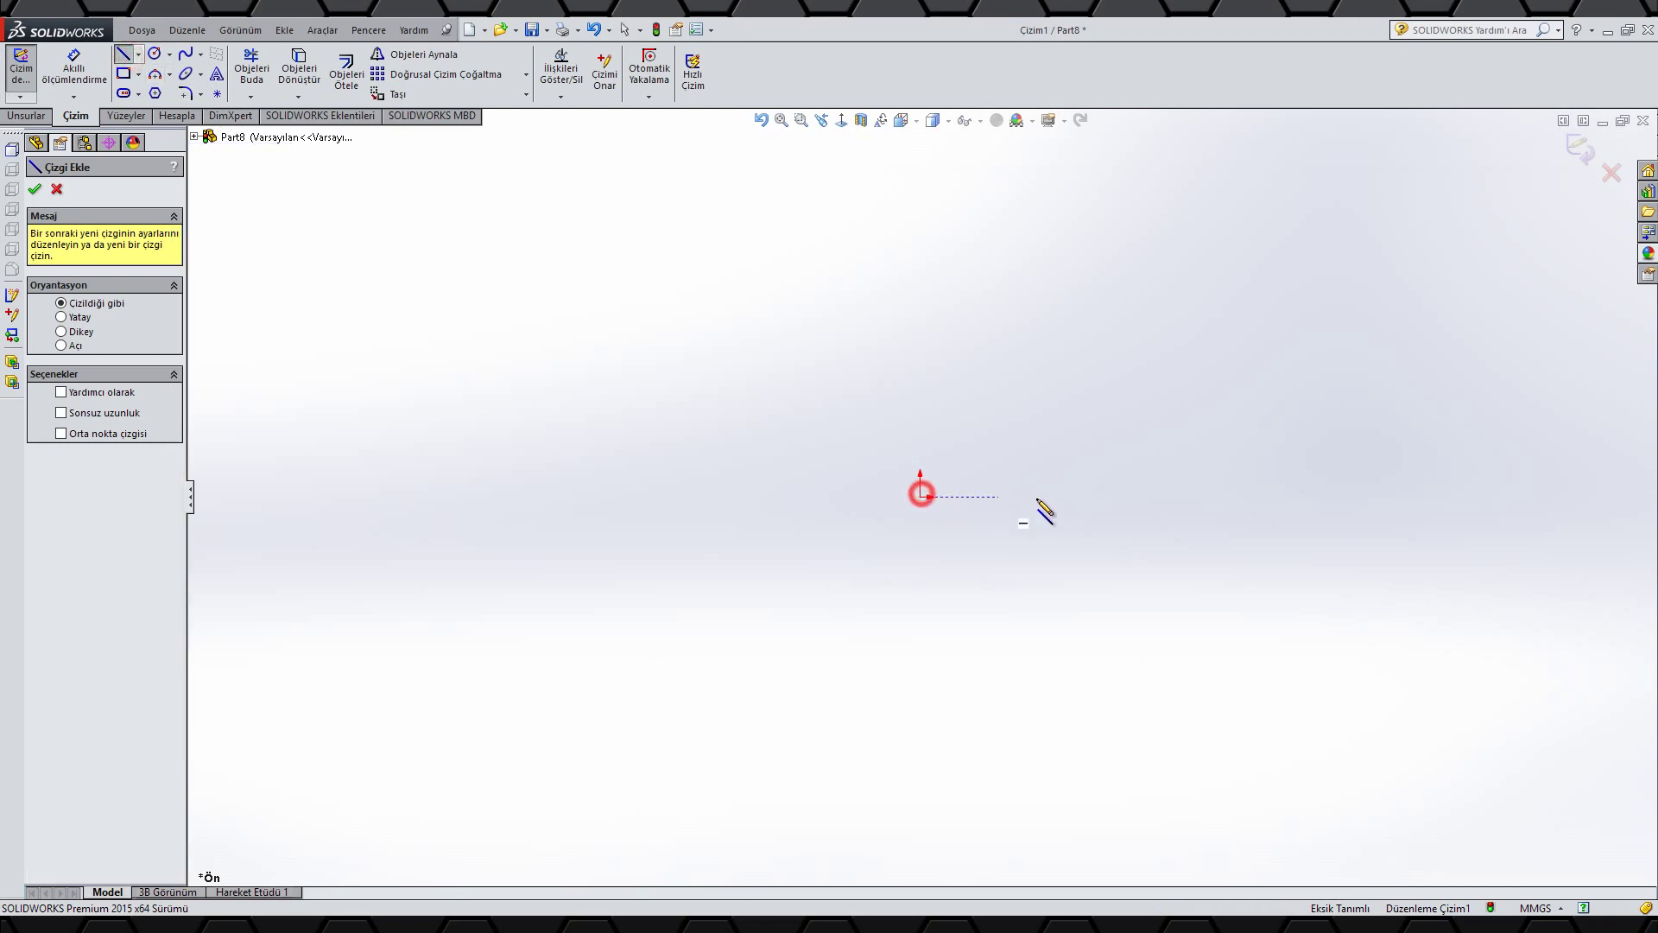
pyautogui.click(1163, 497)
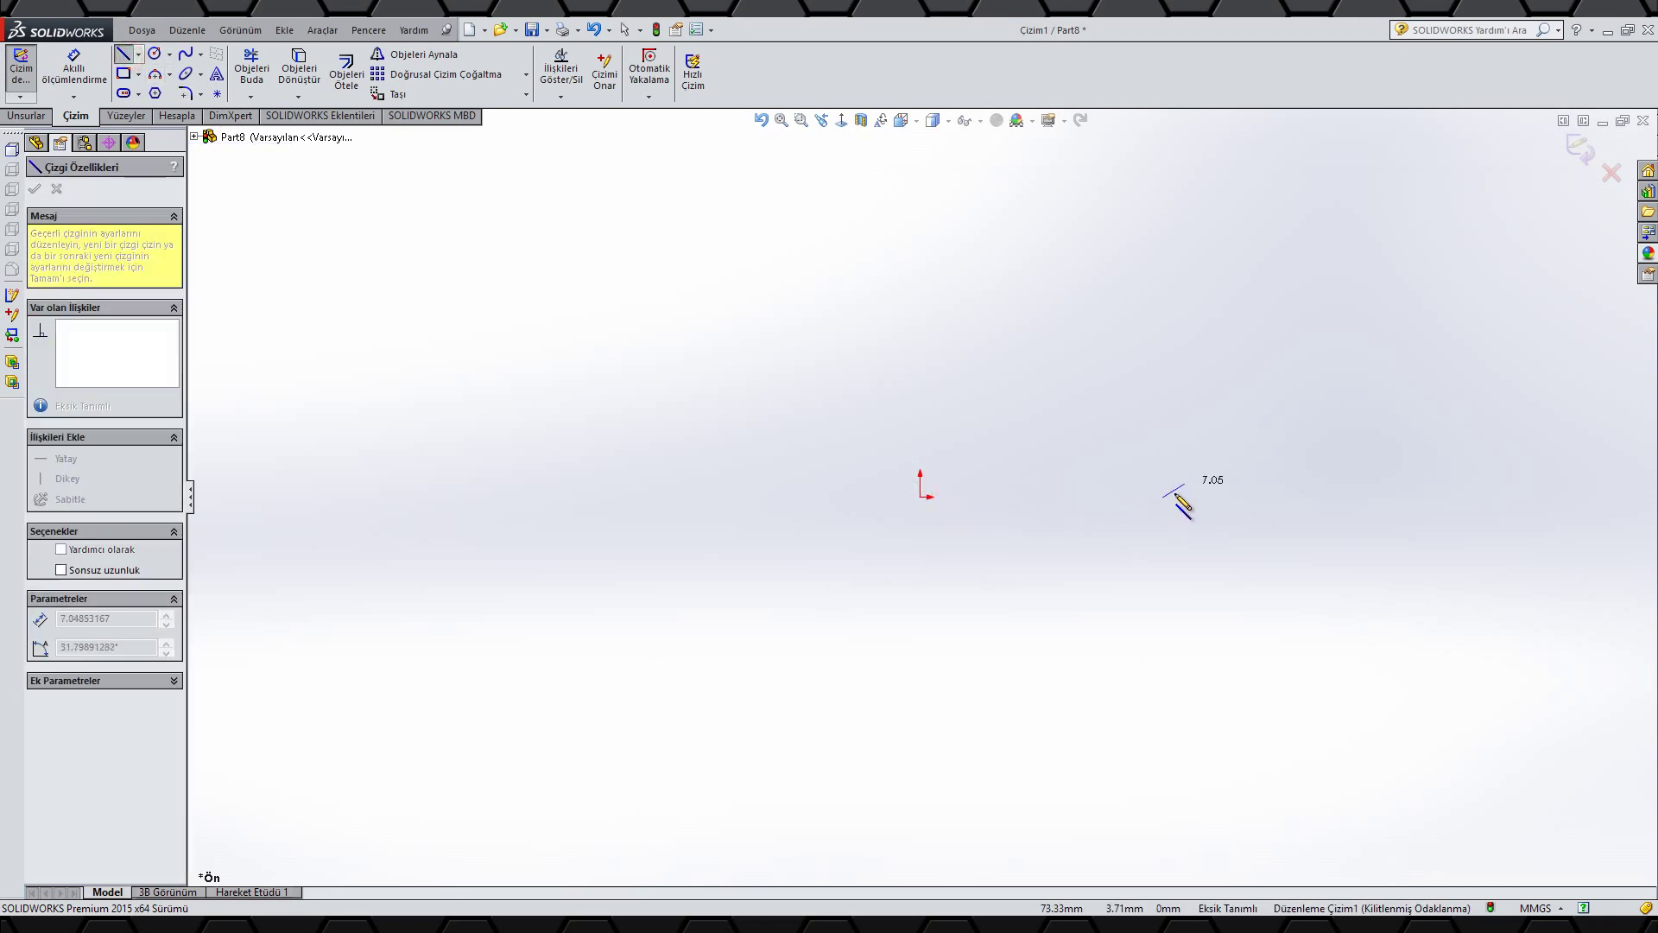
pyautogui.click(921, 497)
pyautogui.press('Escape')
pyautogui.moveTo(1235, 523); pyautogui.dragTo(1099, 401)
pyautogui.press('Delete')
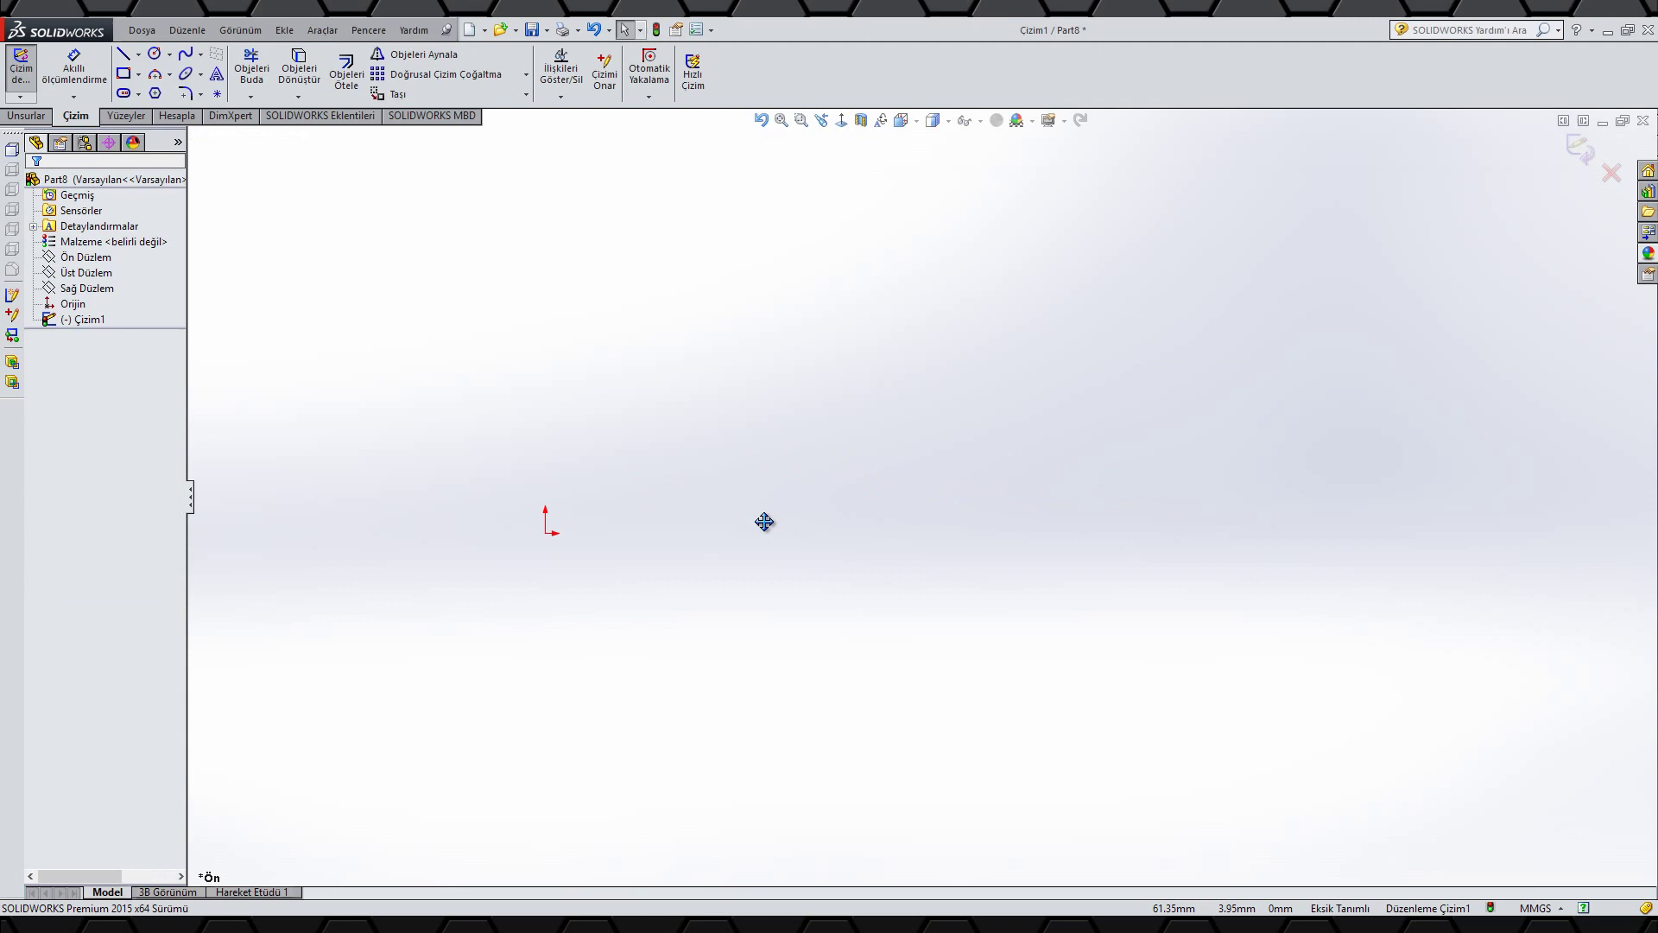
# - Sketch a horizontal line about 66 mm long from the origin, a tangent arc of about 39 mm radius, and an upward-sloping tangent line
pyautogui.click(138, 53)
pyautogui.click(151, 97)
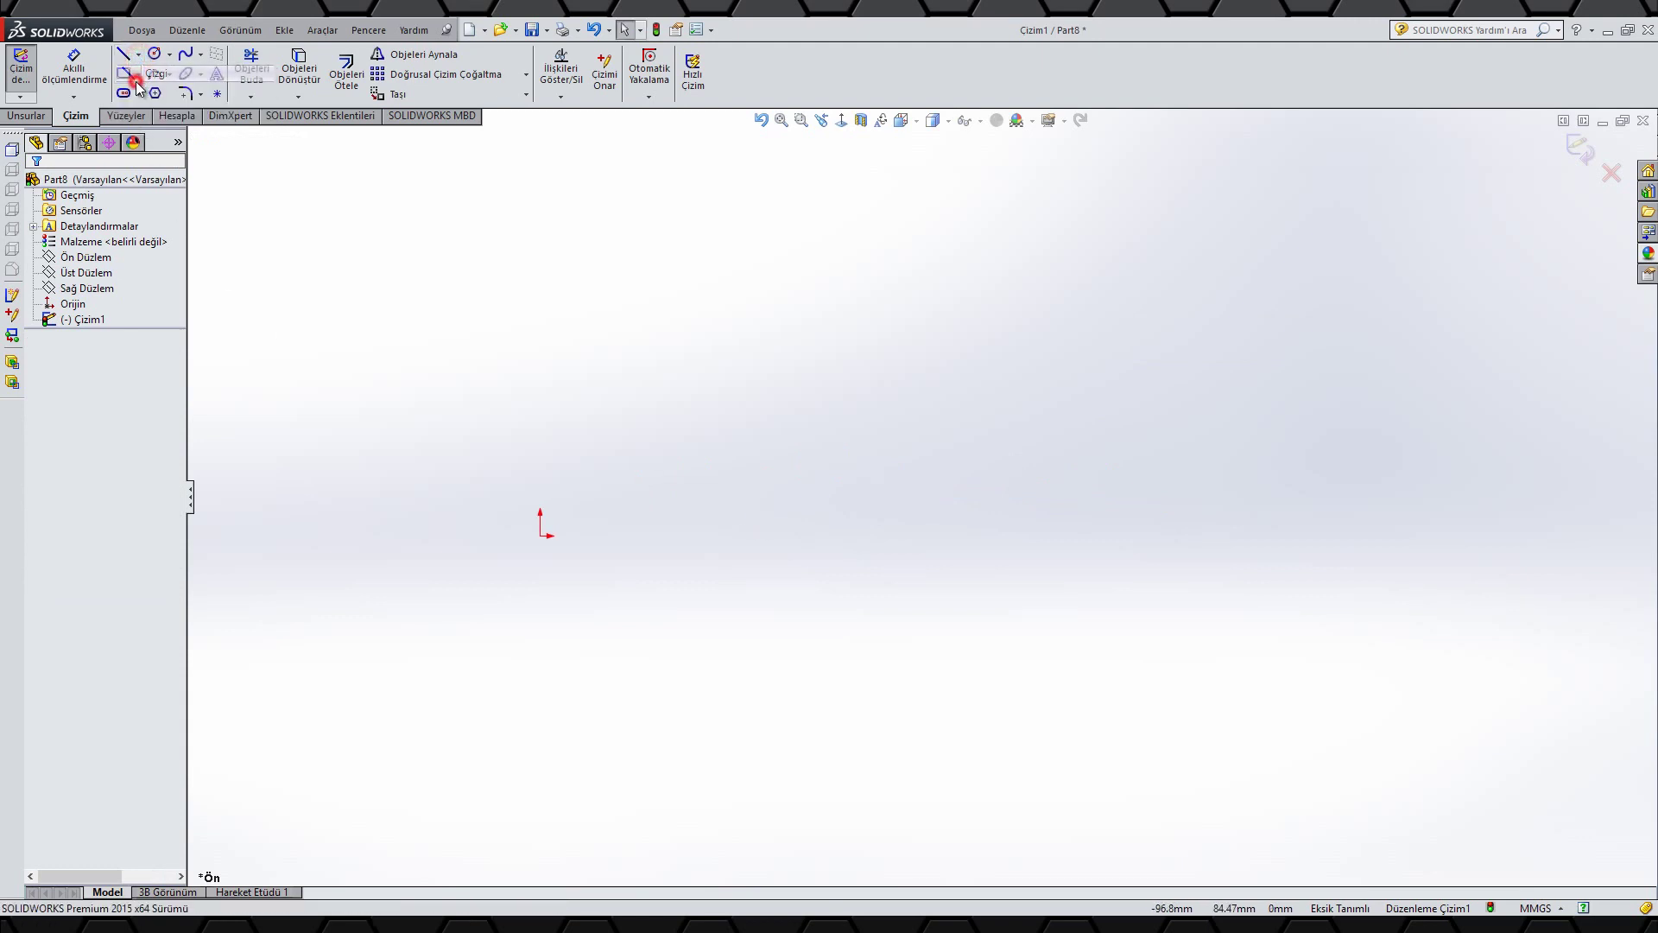
pyautogui.moveTo(540, 536); pyautogui.dragTo(776, 536)
pyautogui.click(777, 535)
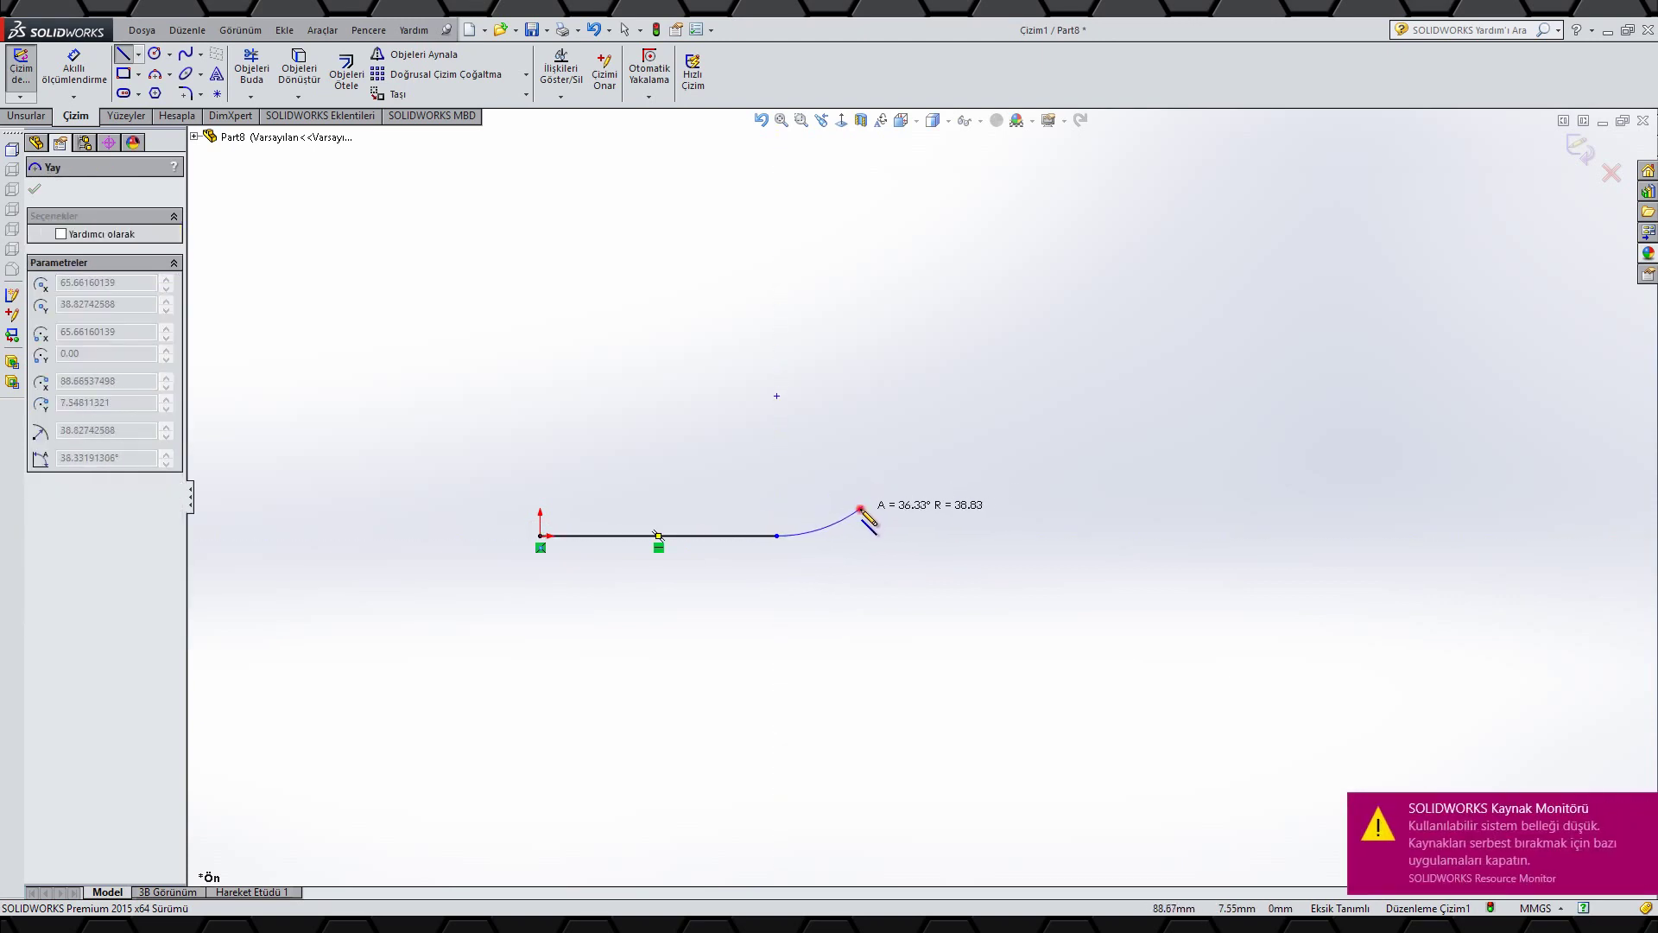
pyautogui.click(860, 508)
pyautogui.rightClick(987, 412)
pyautogui.click(1007, 423)
# - Dimension the horizontal line and set its length to 140 mm
pyautogui.middleClick(1040, 530)
pyautogui.middleClick(1040, 530)
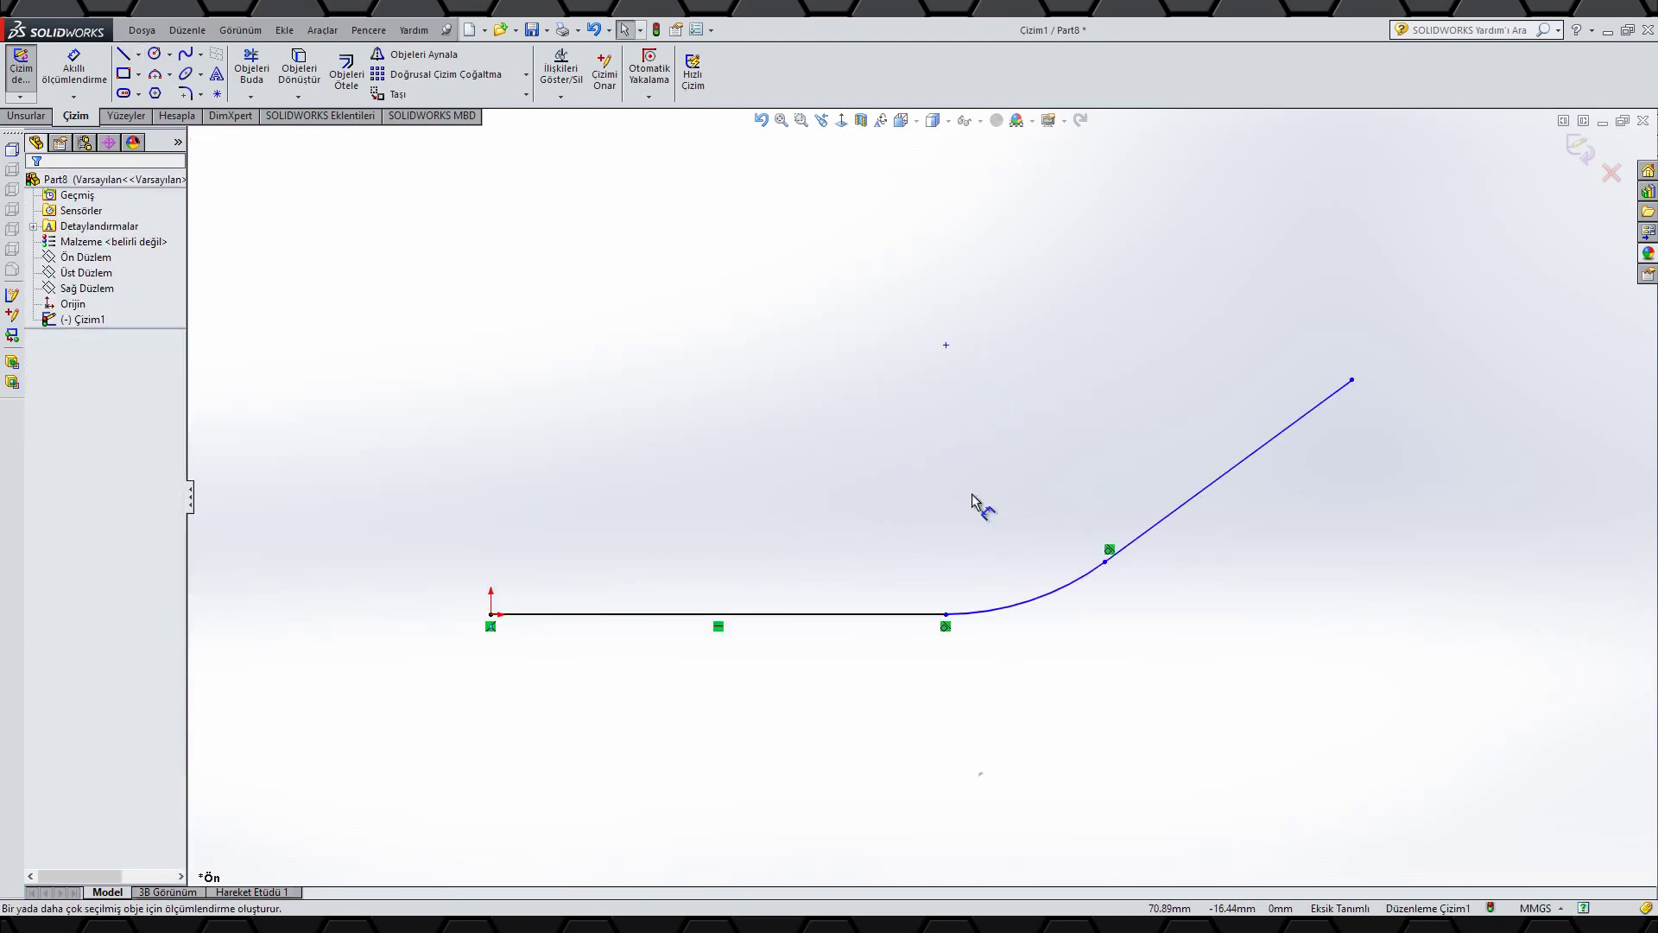
pyautogui.click(863, 614)
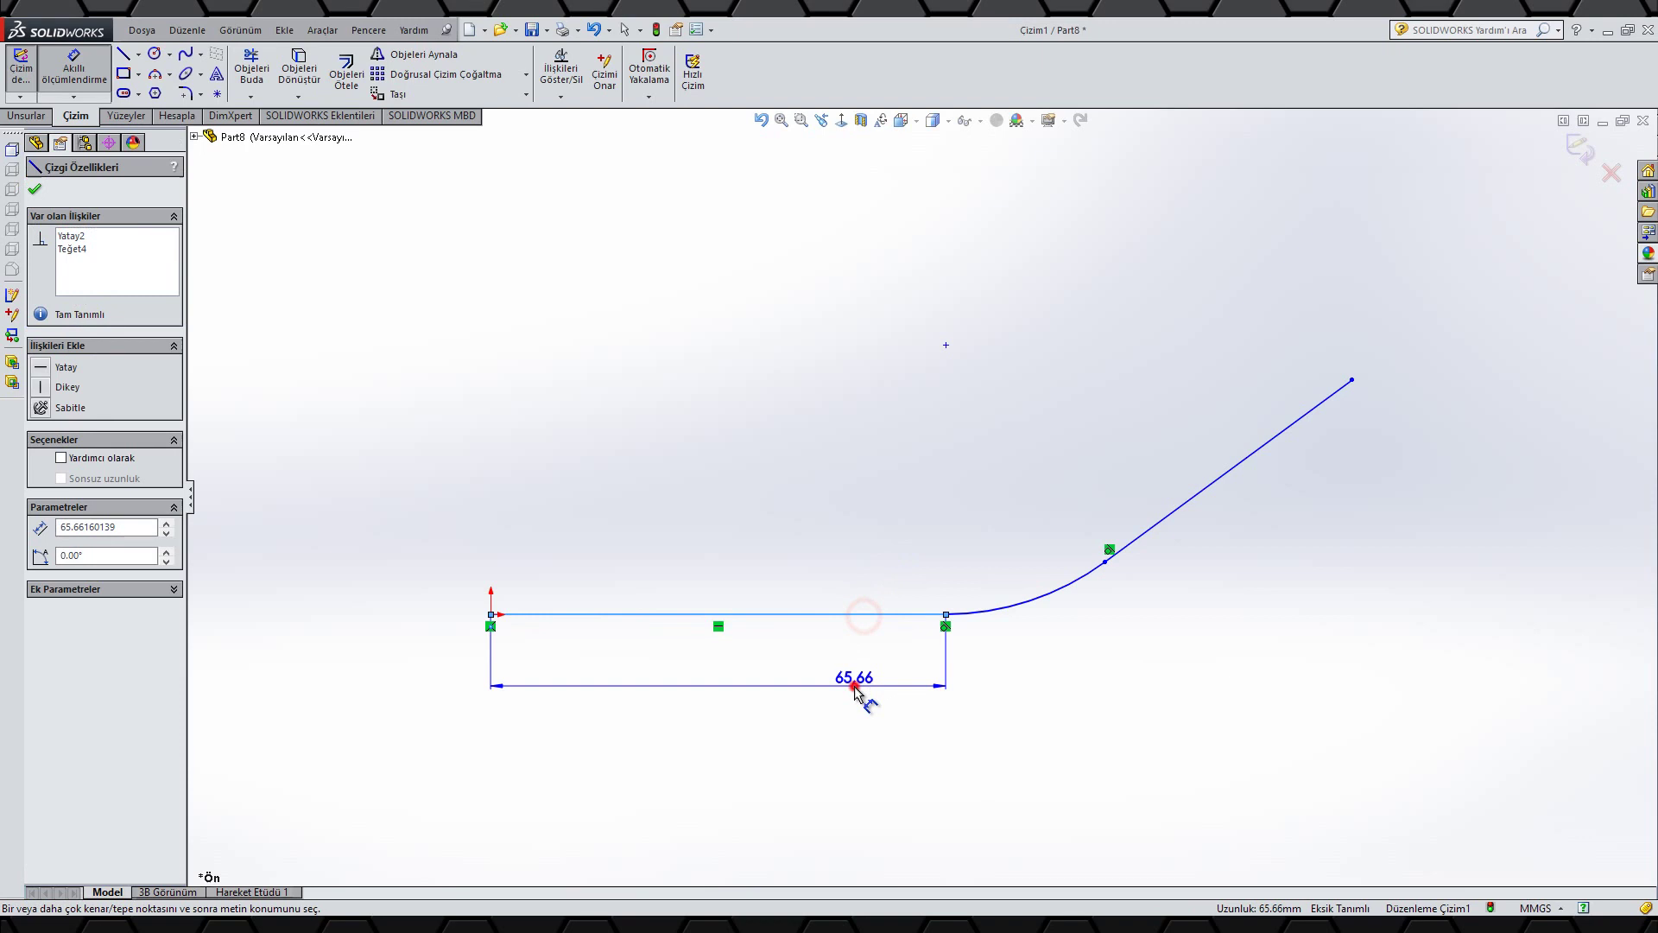
pyautogui.click(859, 691)
pyautogui.write('140')
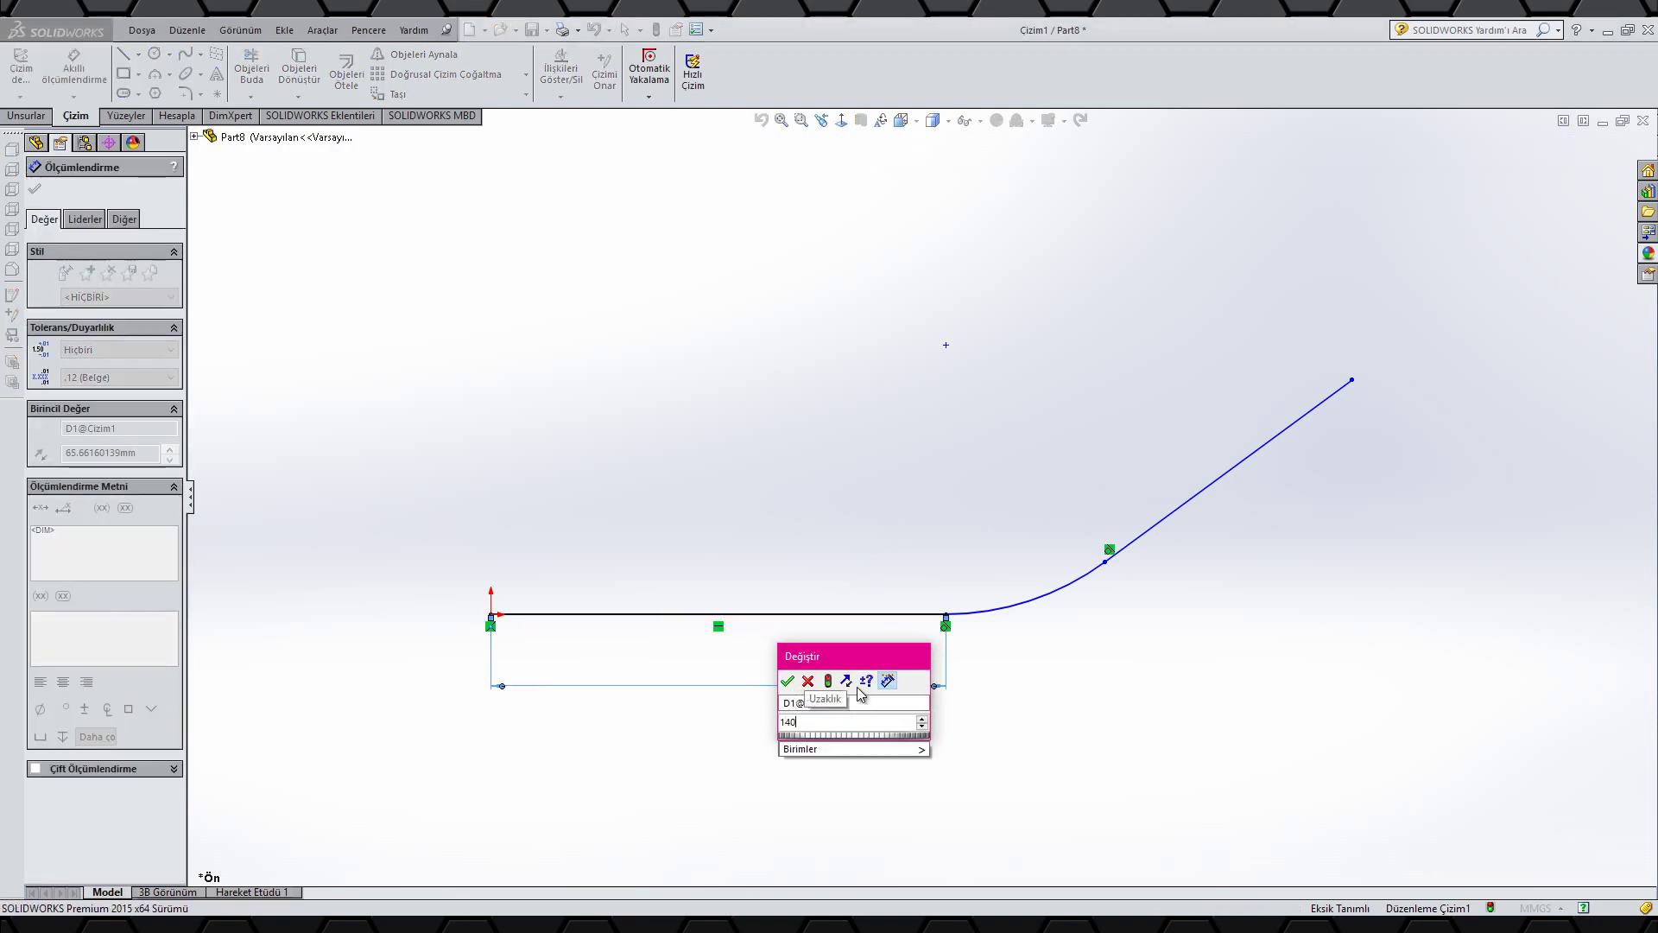
pyautogui.press('Return')
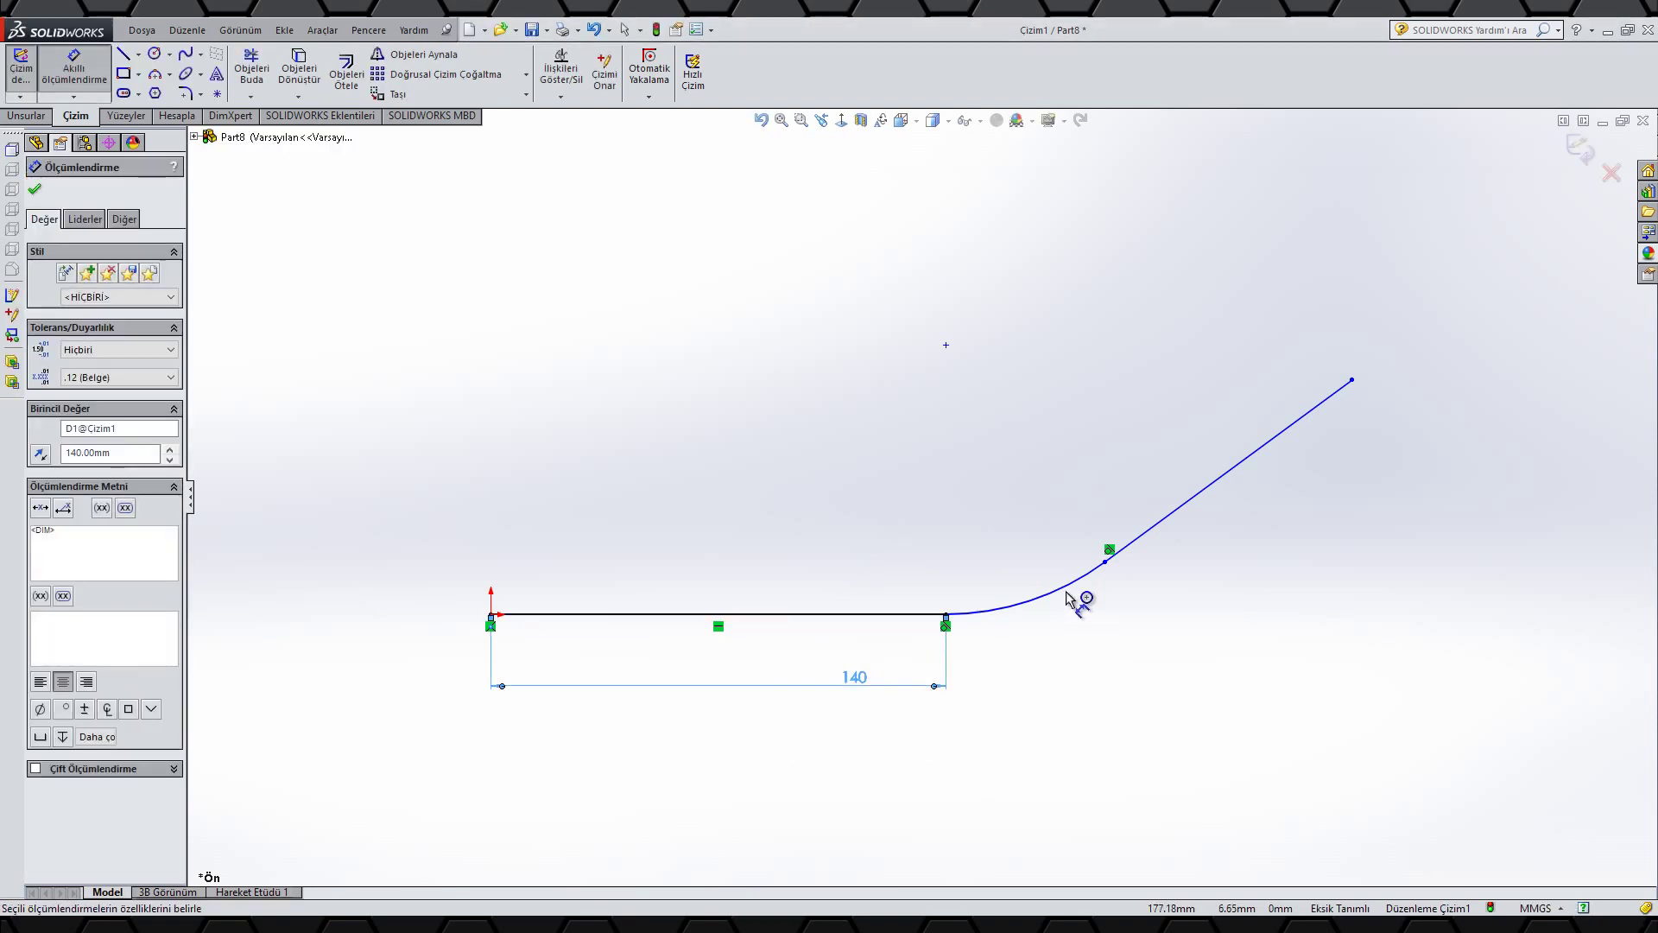
# - Dimension the tangent arc and set its radius to 20 mm
pyautogui.click(1062, 596)
pyautogui.click(1099, 732)
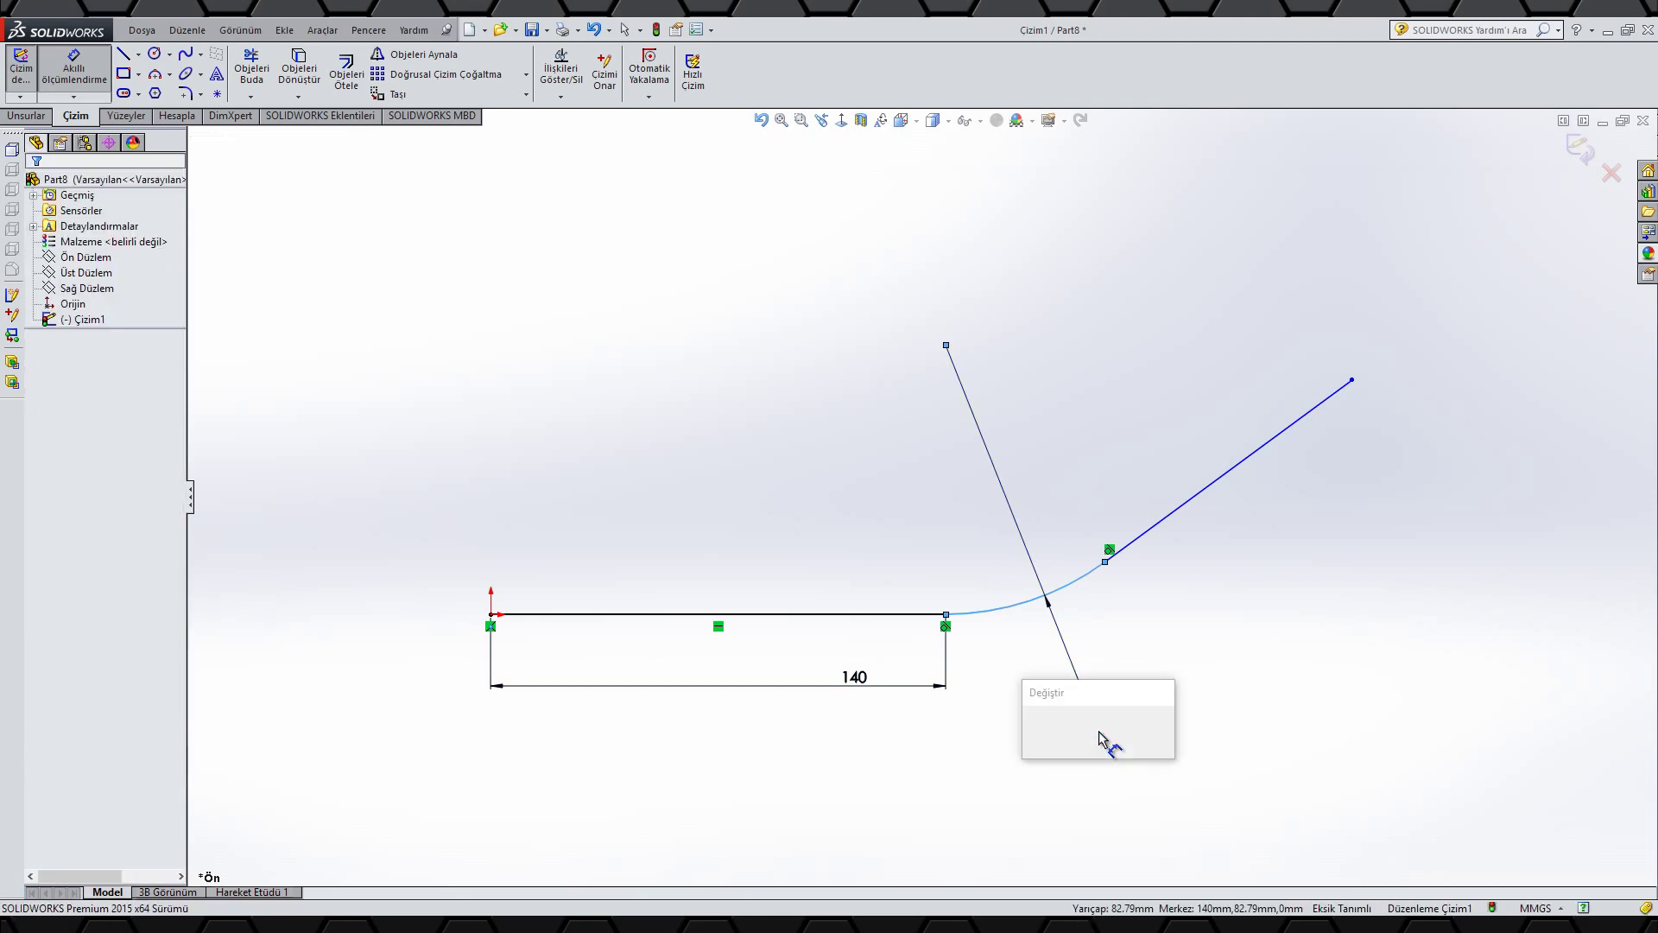
pyautogui.press('Return')
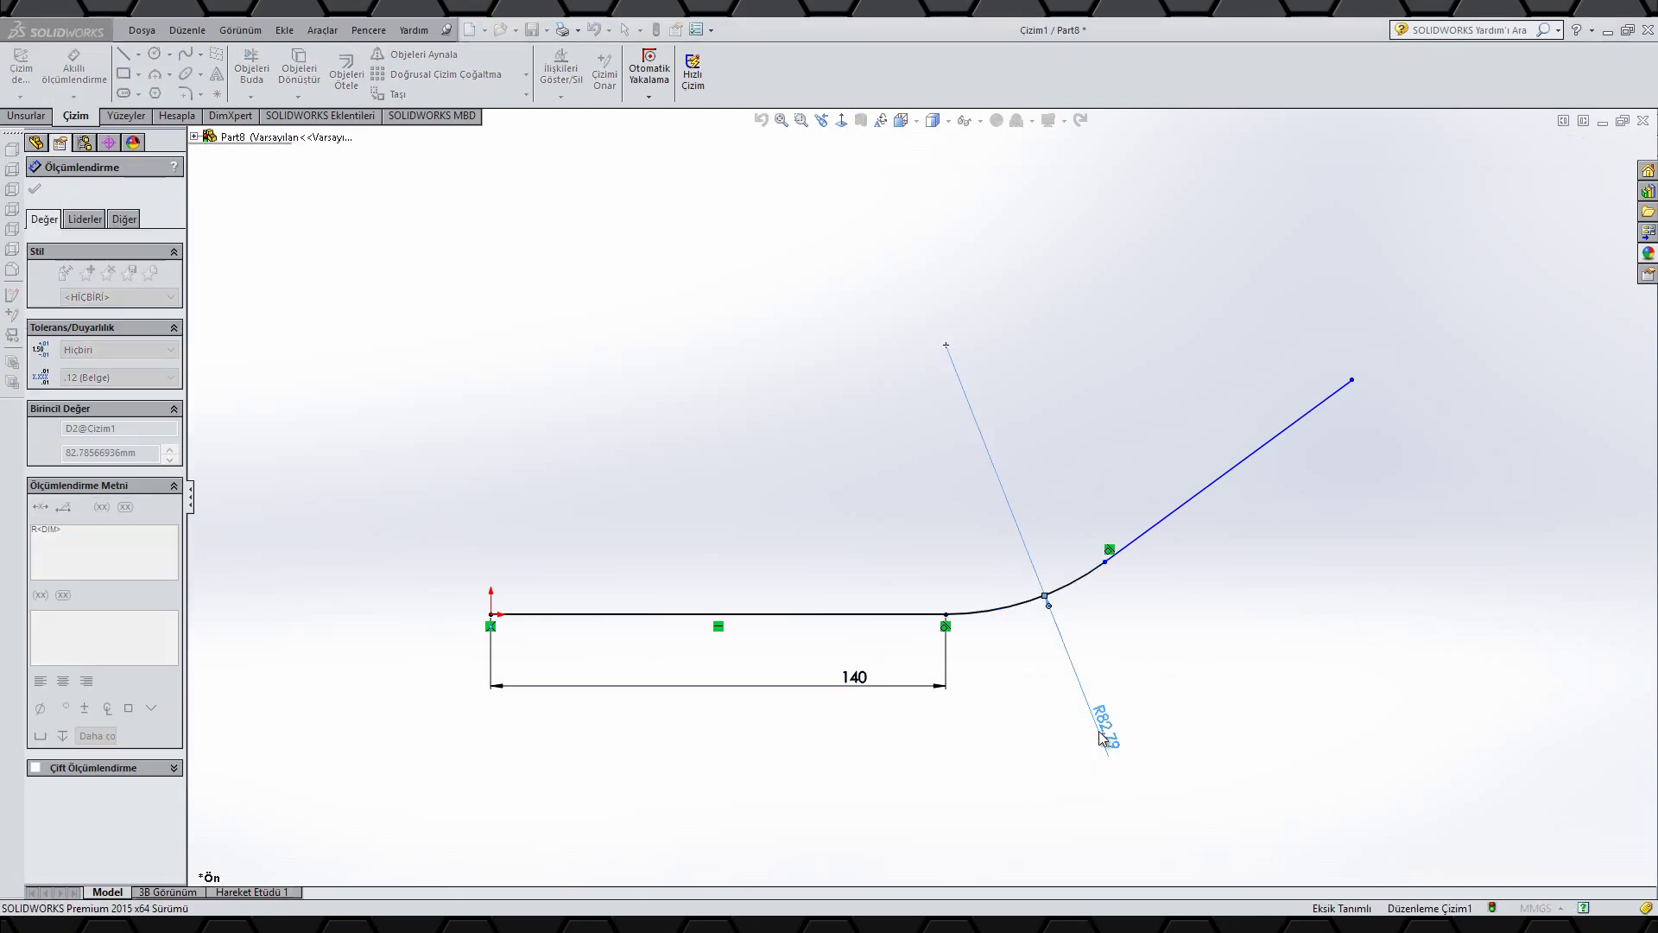
pyautogui.write('20')
pyautogui.press('Return')
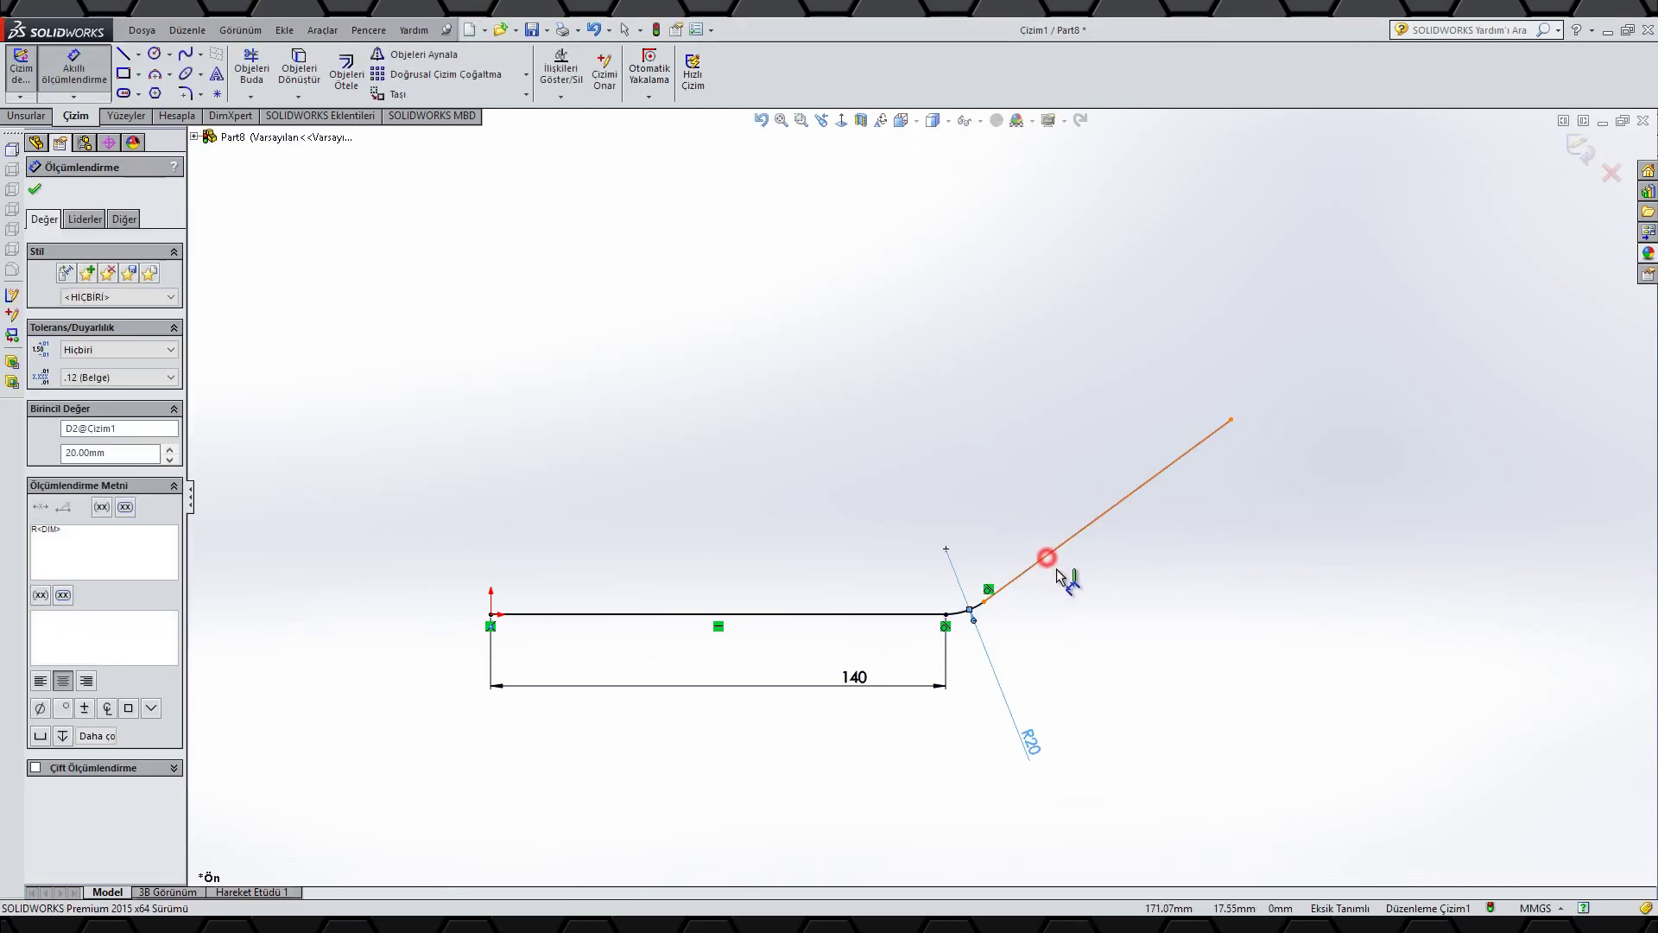
# - Dimension the inclined line and set its length to 40 mm
pyautogui.click(1047, 558)
pyautogui.click(1073, 581)
pyautogui.write('40')
pyautogui.press('Return')
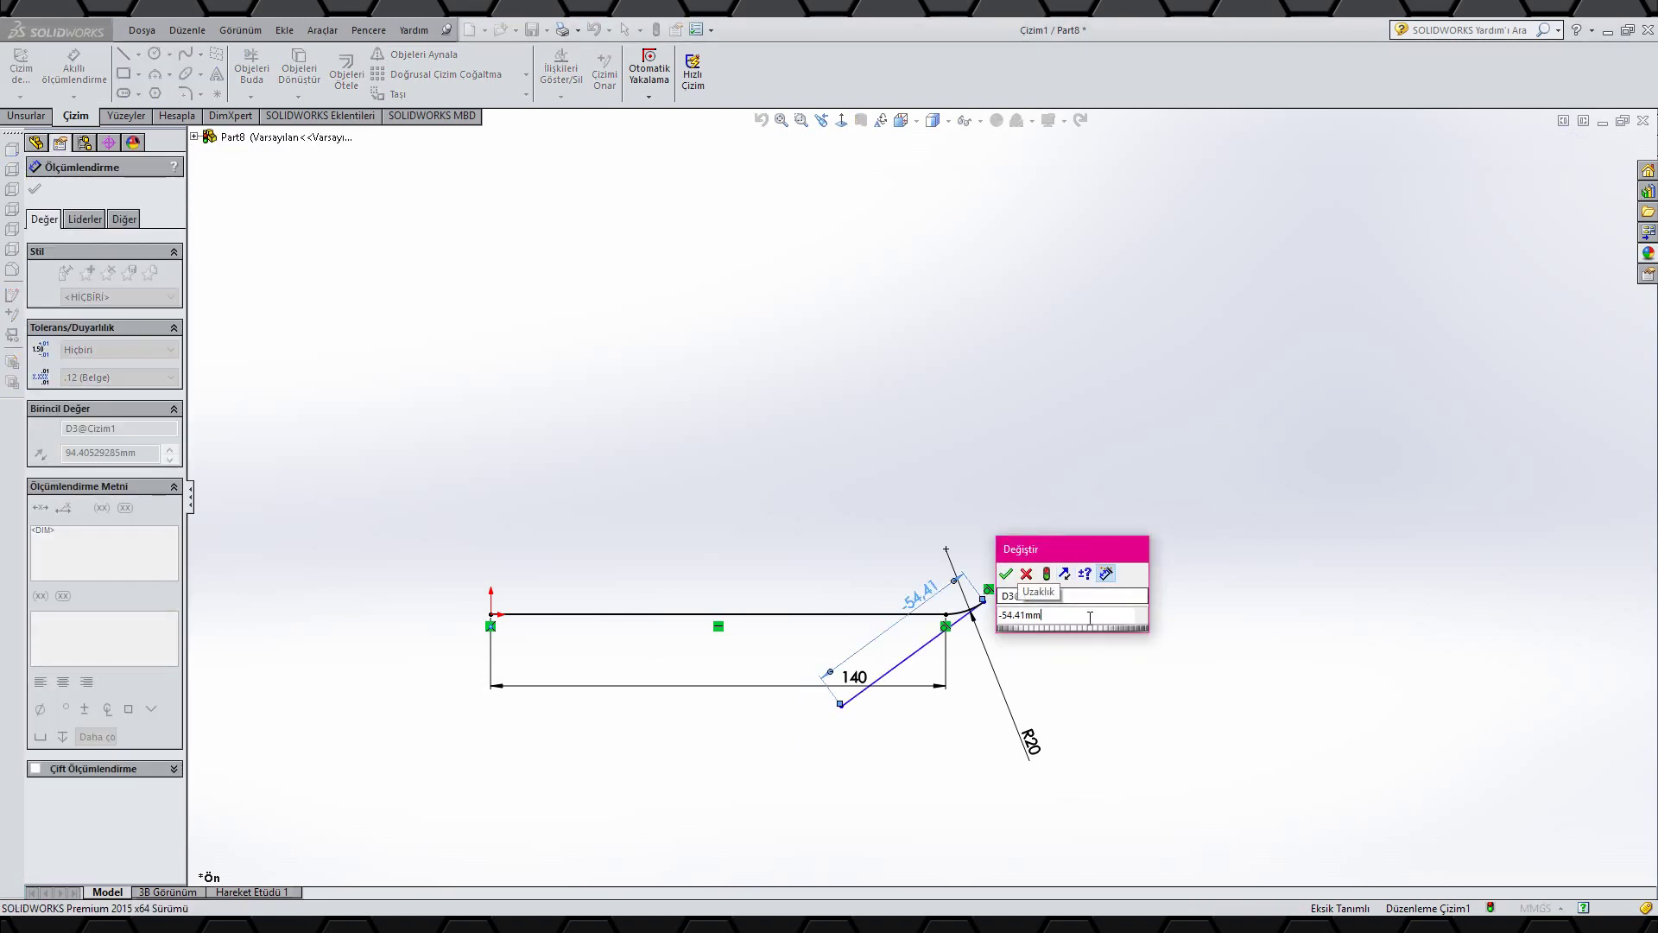
pyautogui.scroll(2, 1088, 617)
pyautogui.scroll(-5, 1088, 617)
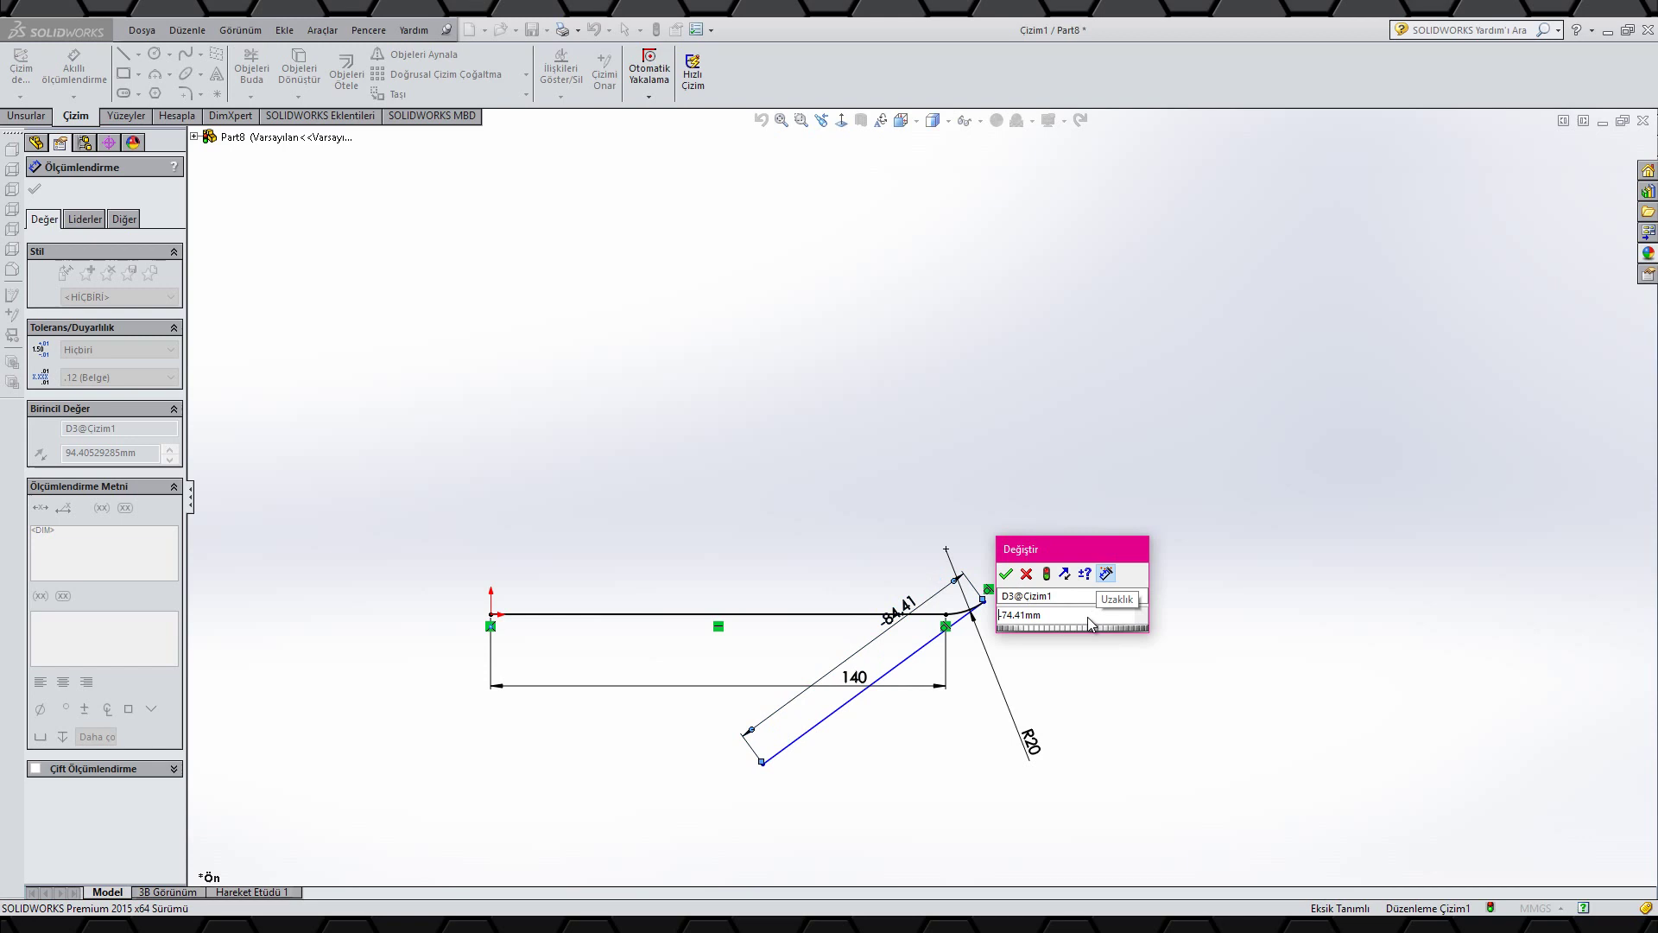
pyautogui.scroll(4, 1088, 617)
pyautogui.scroll(8, 1087, 616)
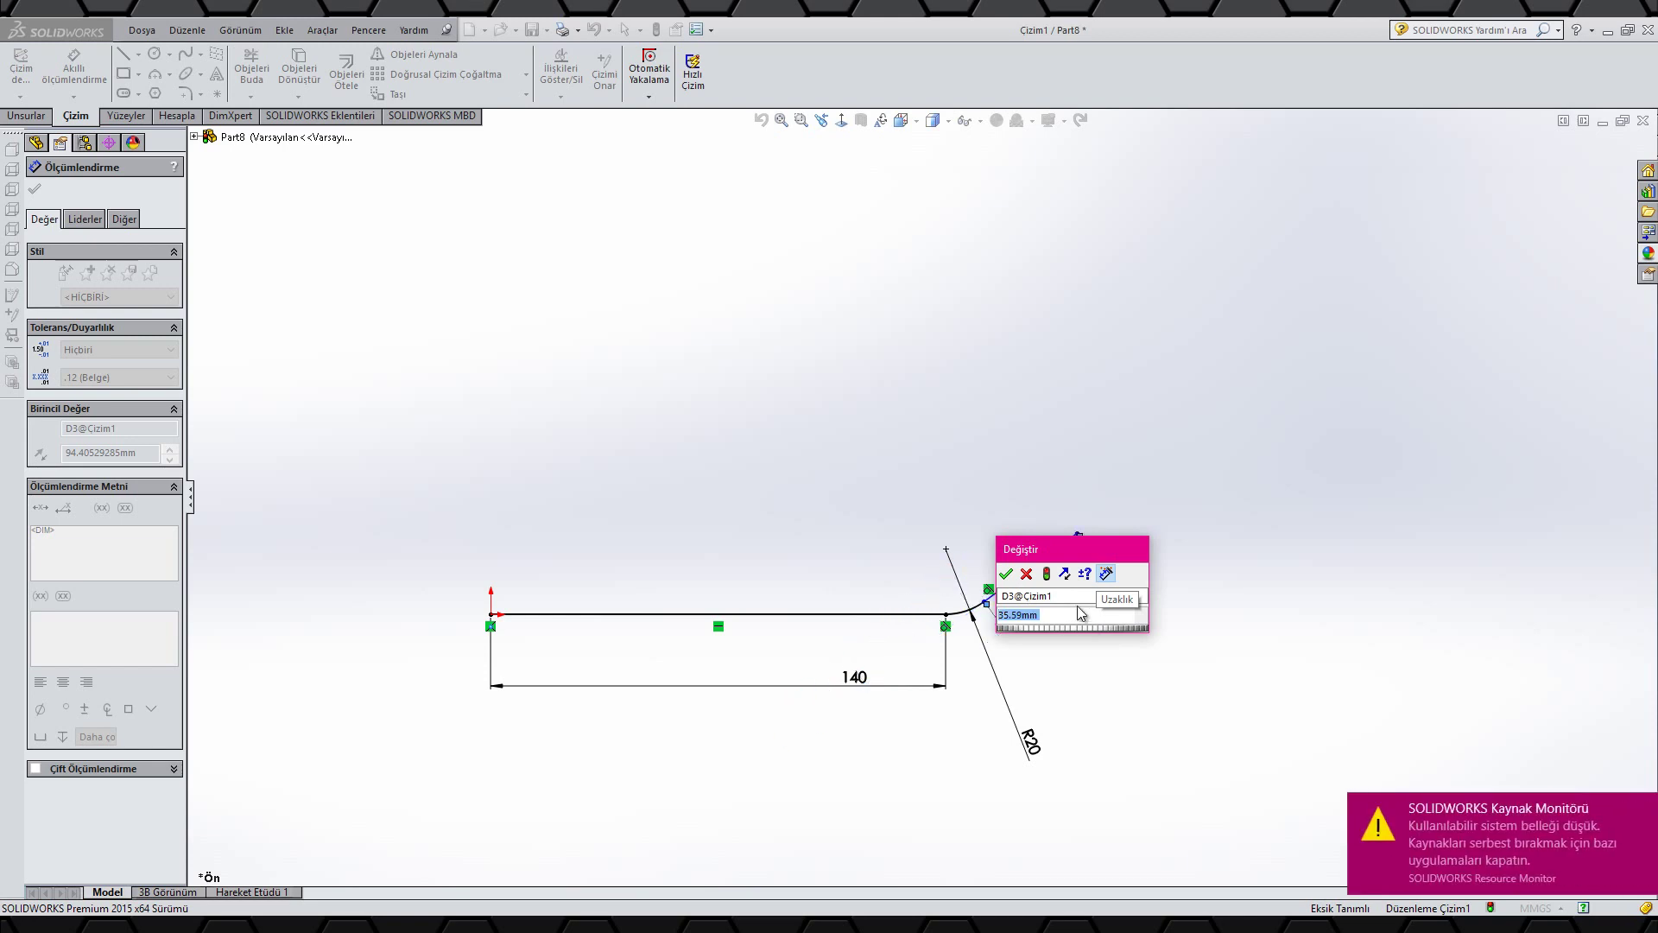
pyautogui.moveTo(1070, 553); pyautogui.dragTo(1352, 475)
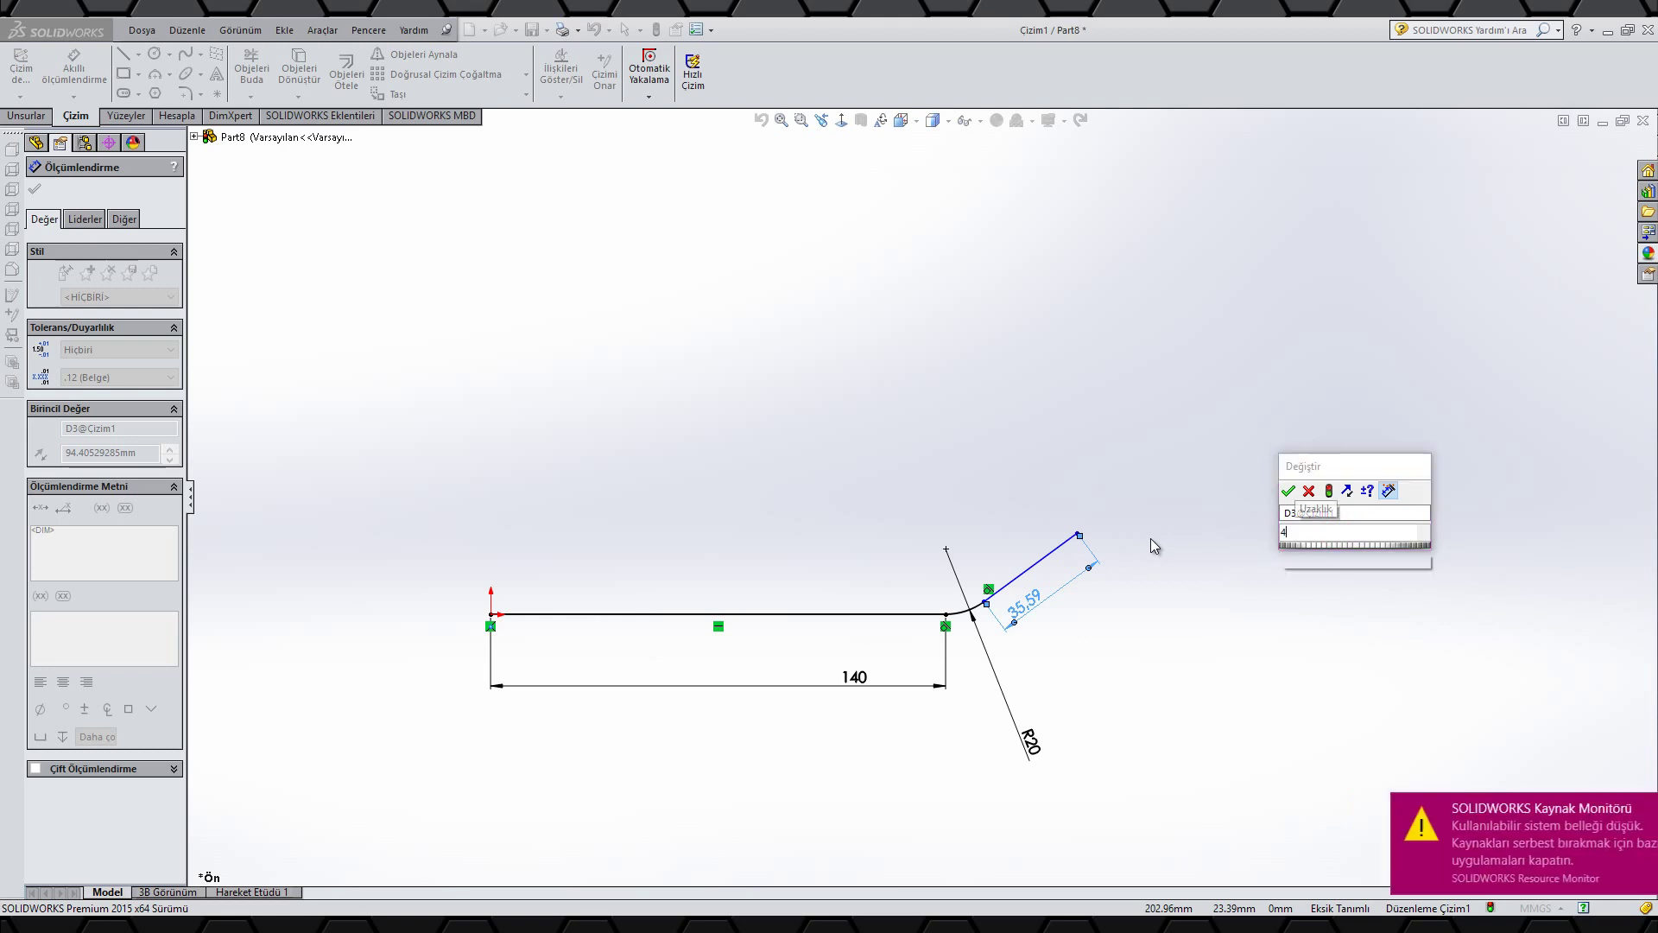
pyautogui.press('Return')
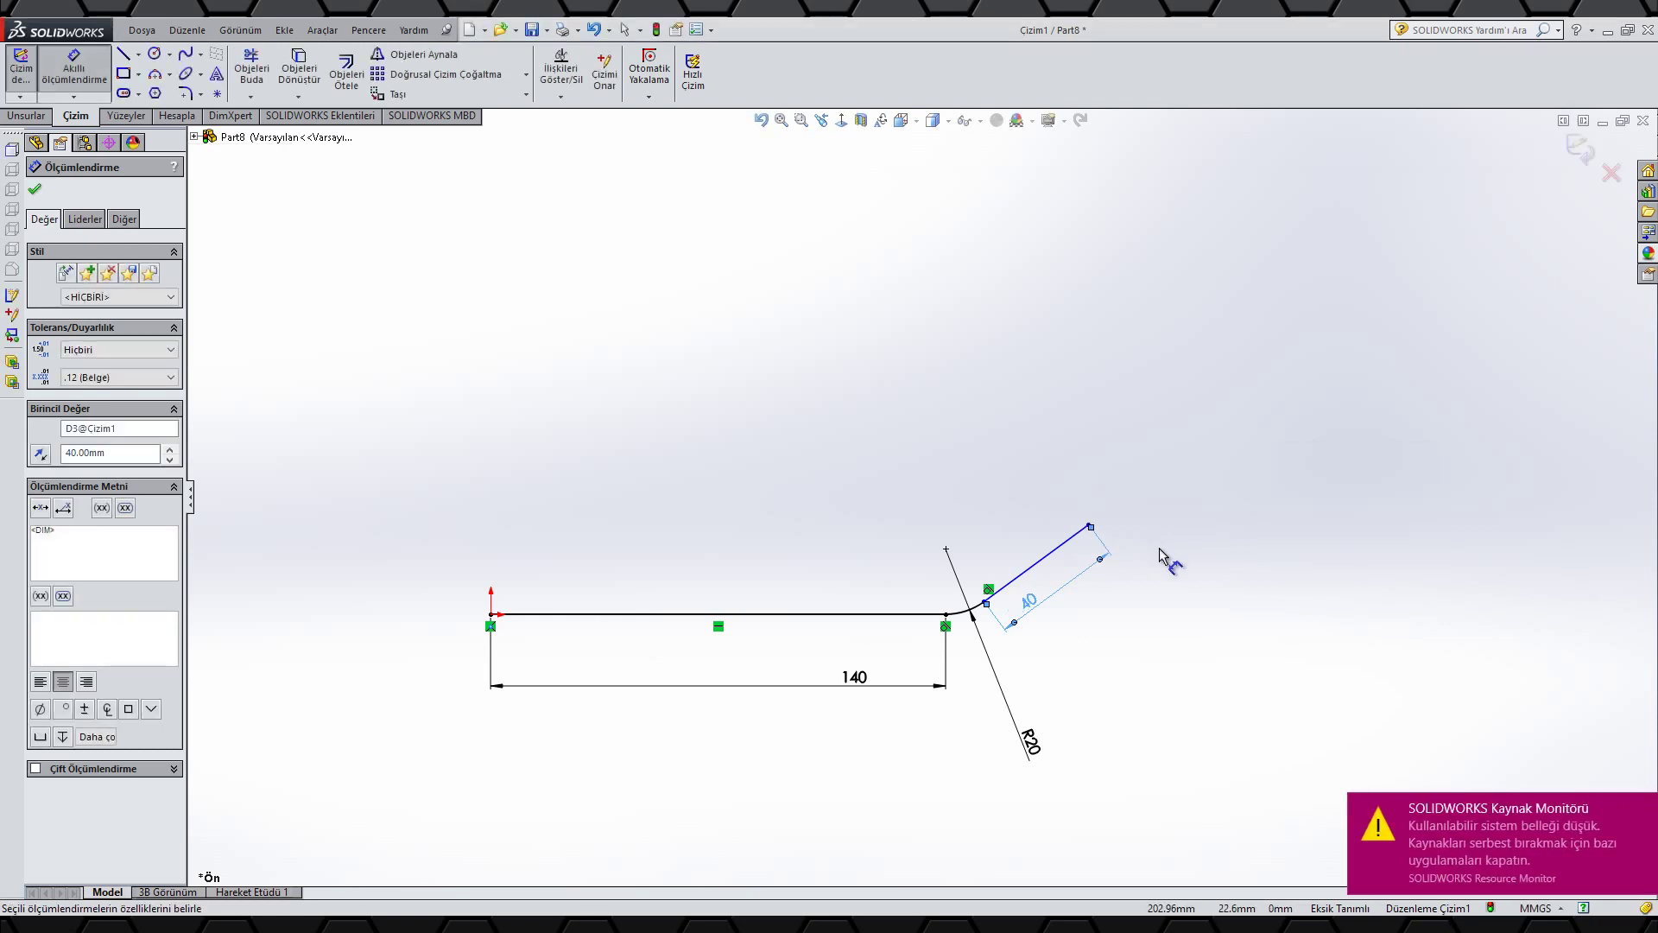
# - Set the angle between the horizontal and inclined lines to 130° and exit the sketch
pyautogui.click(1027, 570)
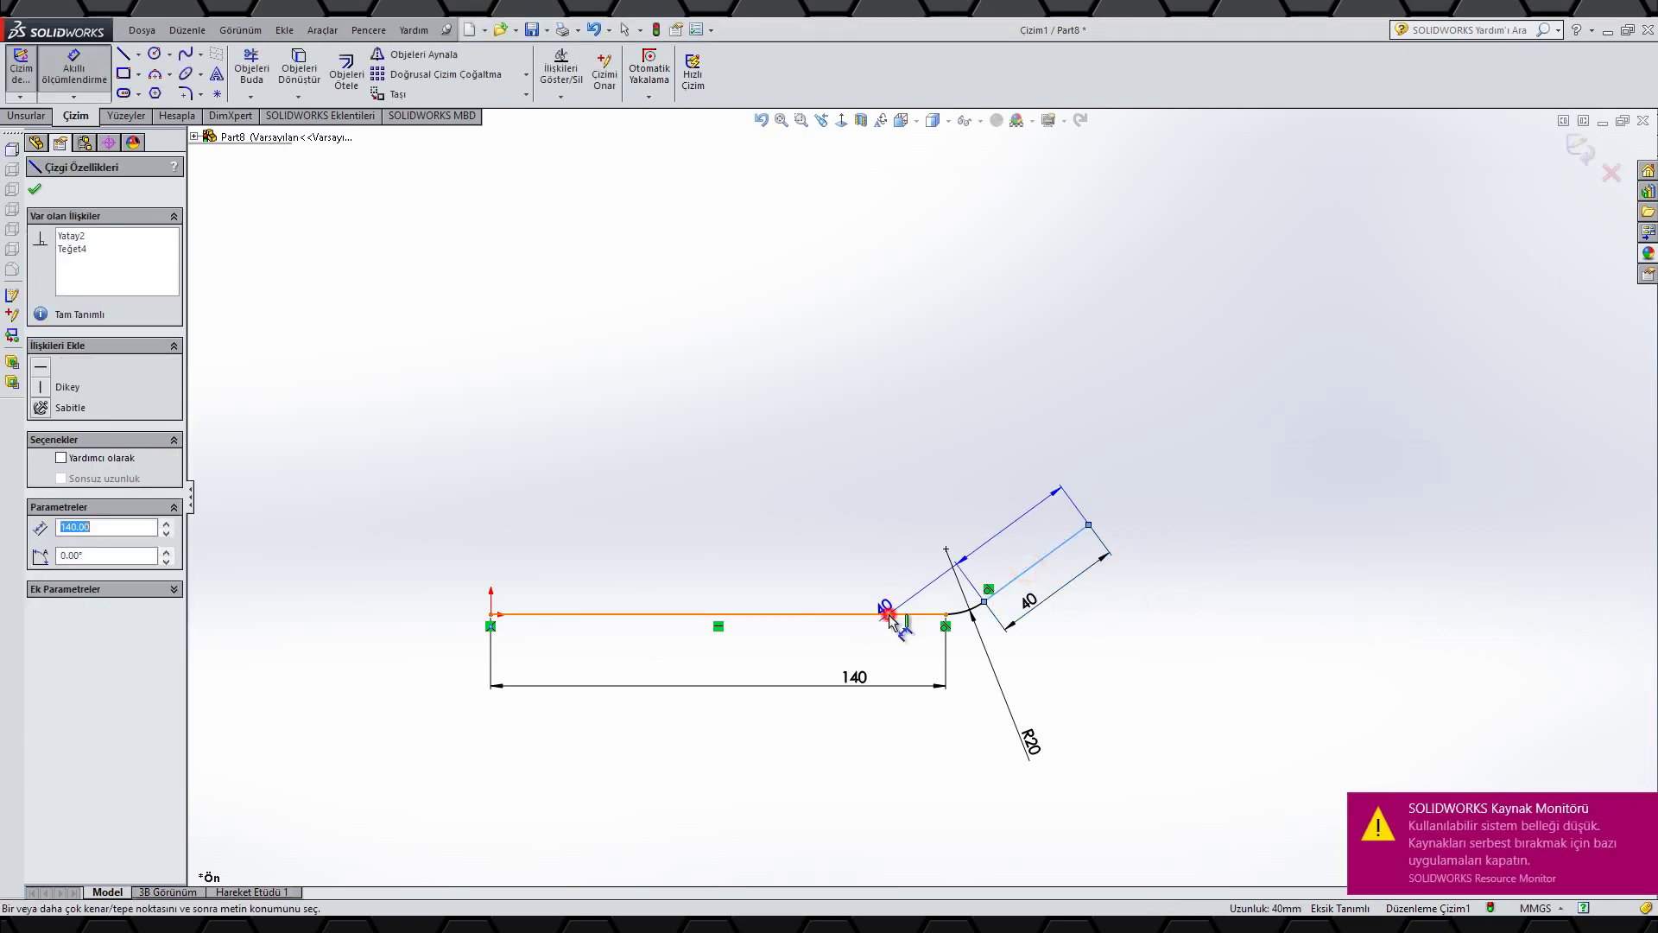
pyautogui.click(888, 614)
pyautogui.click(885, 523)
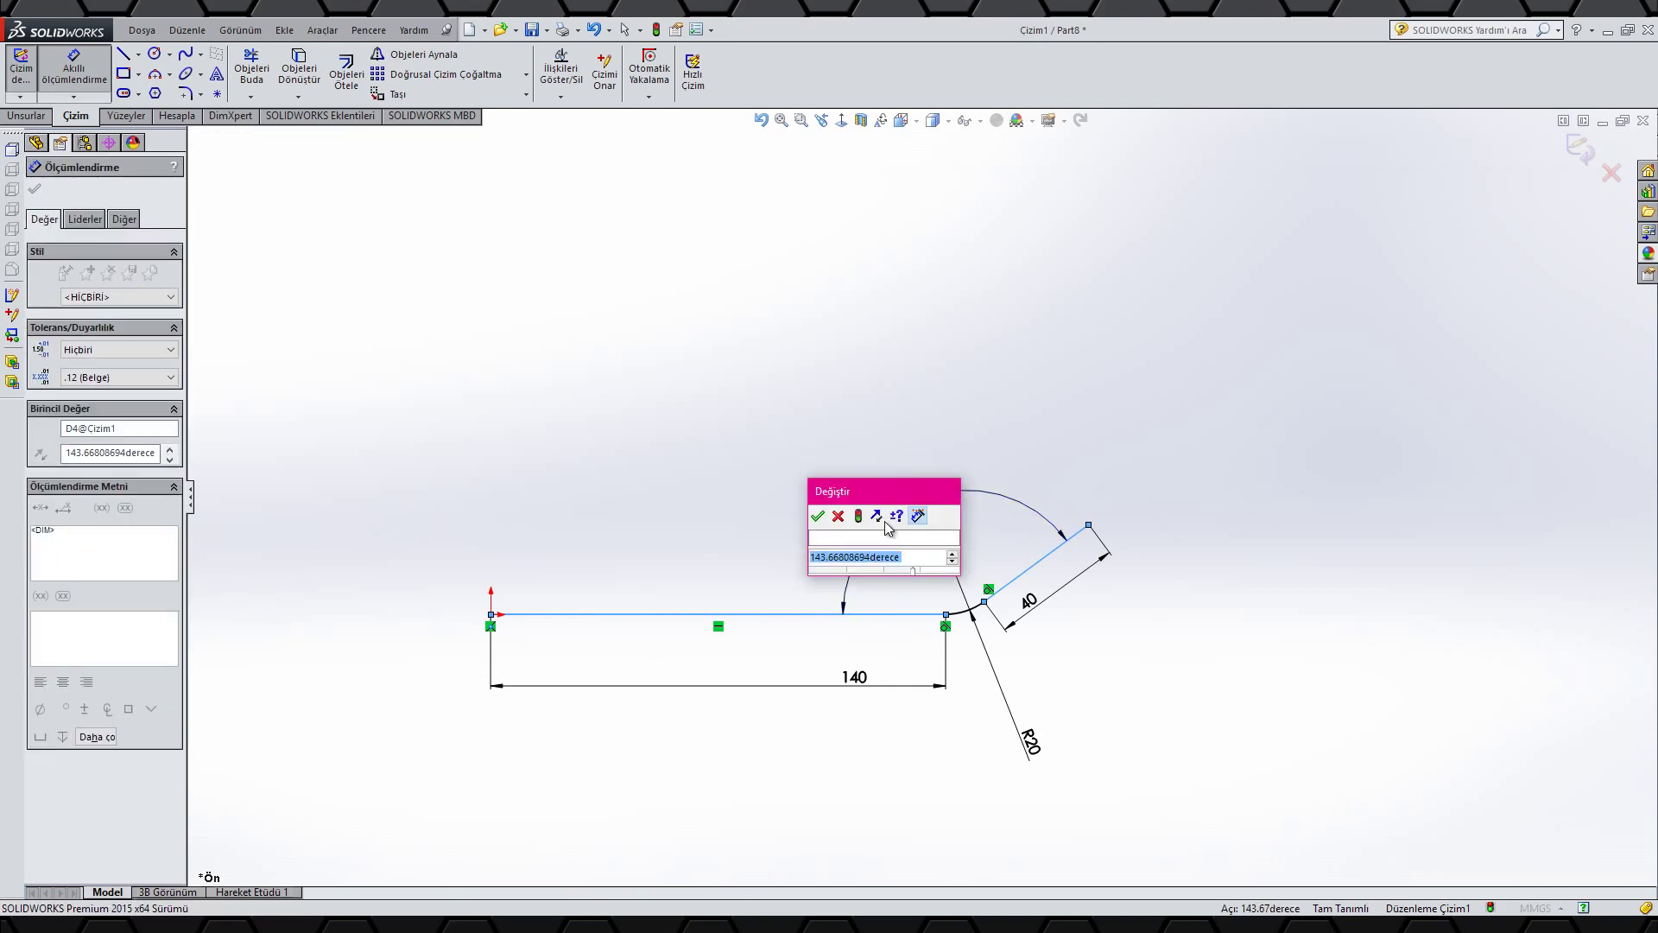
pyautogui.click(885, 523)
pyautogui.write('130')
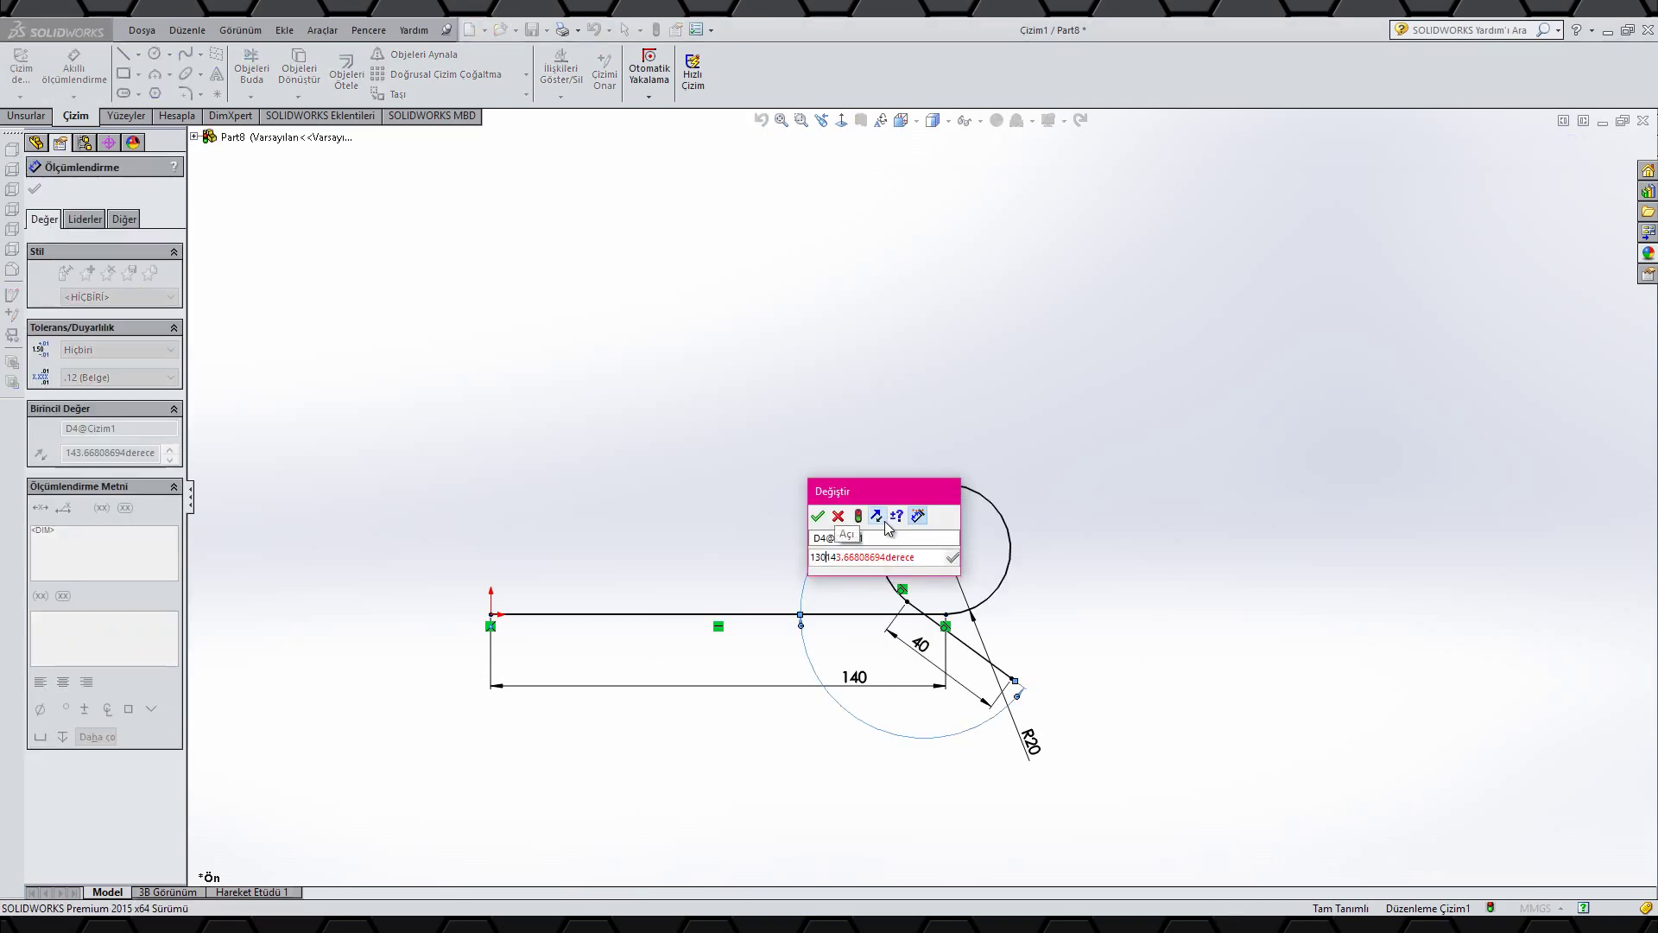
pyautogui.press('Return')
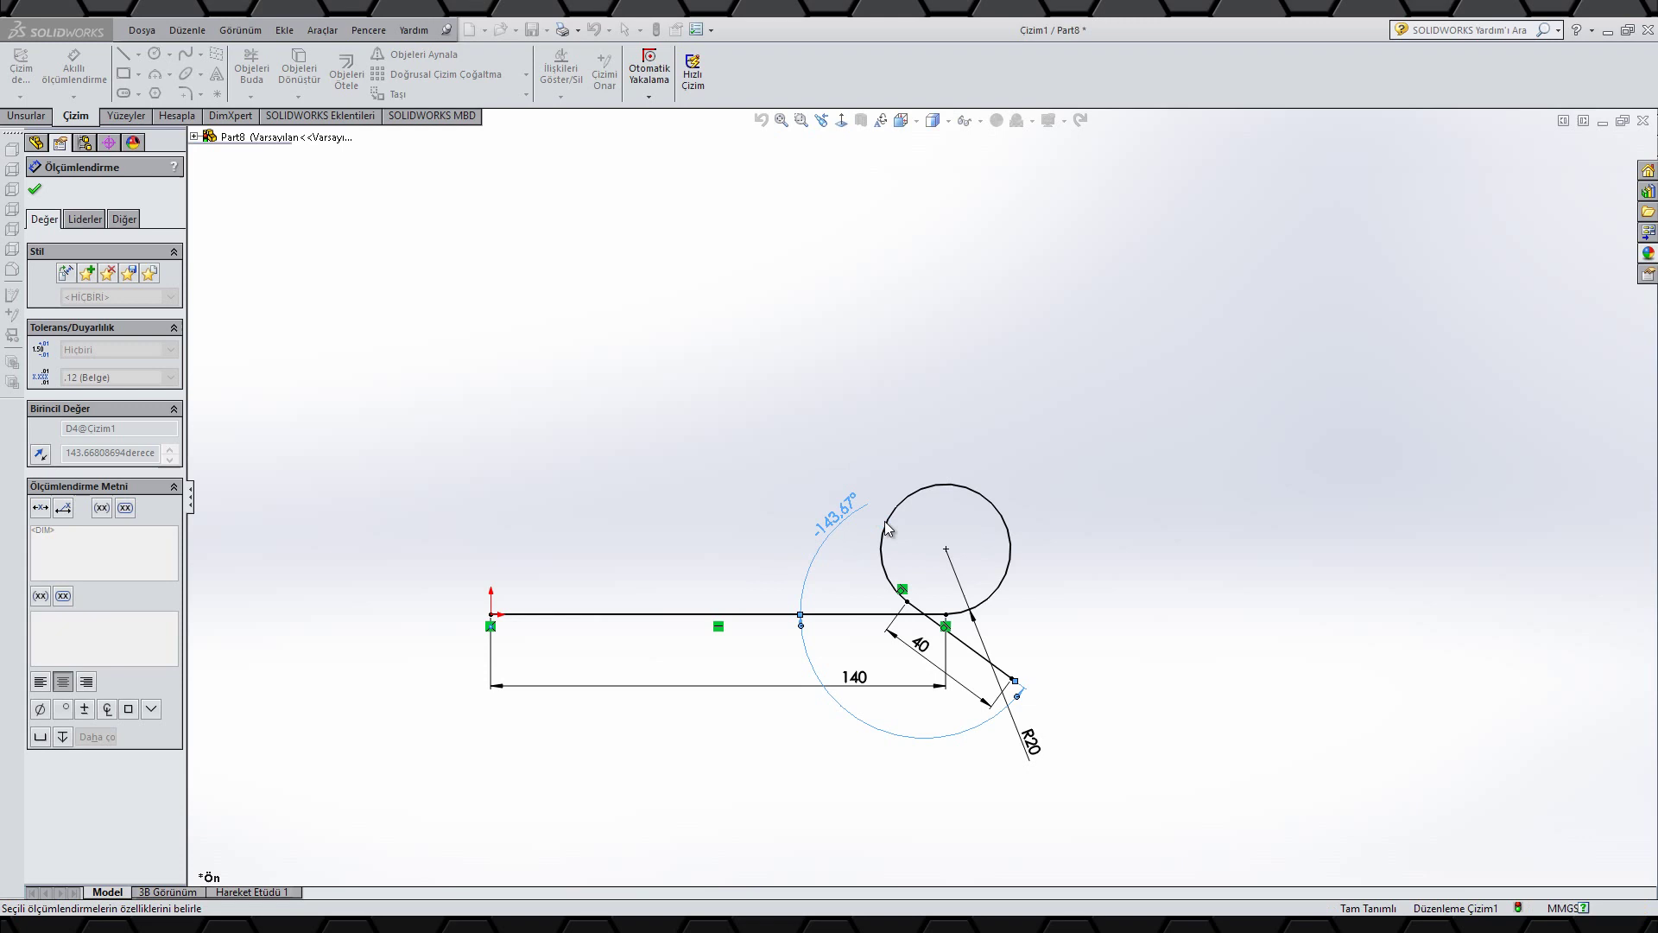
pyautogui.click(808, 444)
pyautogui.press('f')
pyautogui.rightClick(800, 322)
pyautogui.click(833, 368)
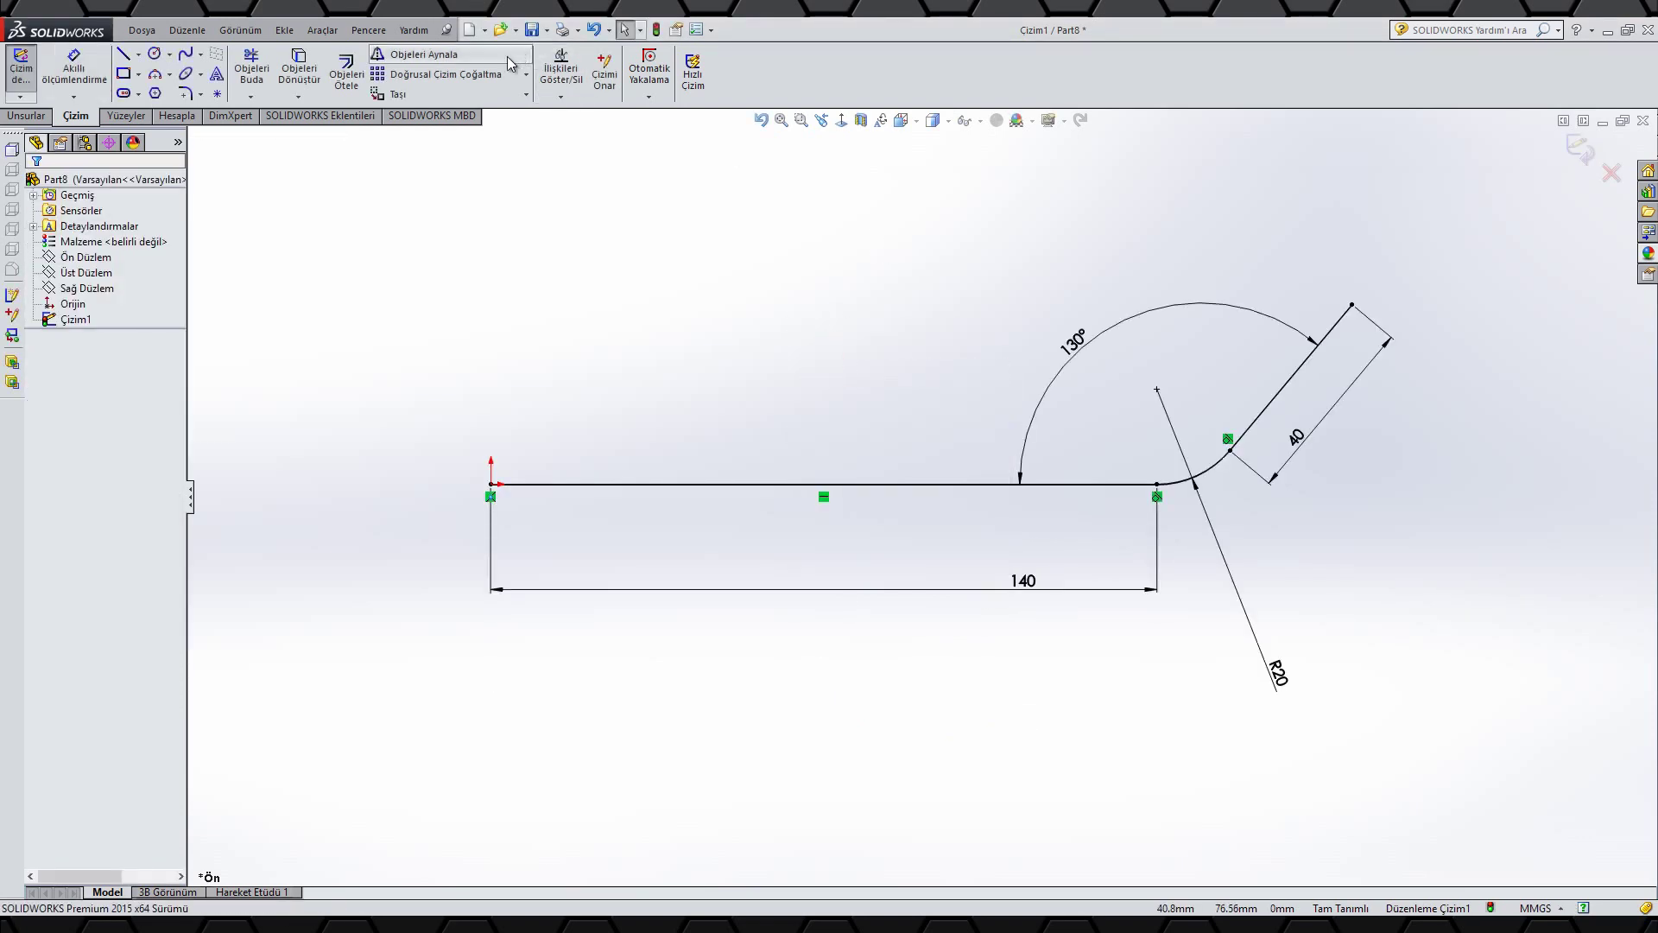
pyautogui.scroll(1, 516, 58)
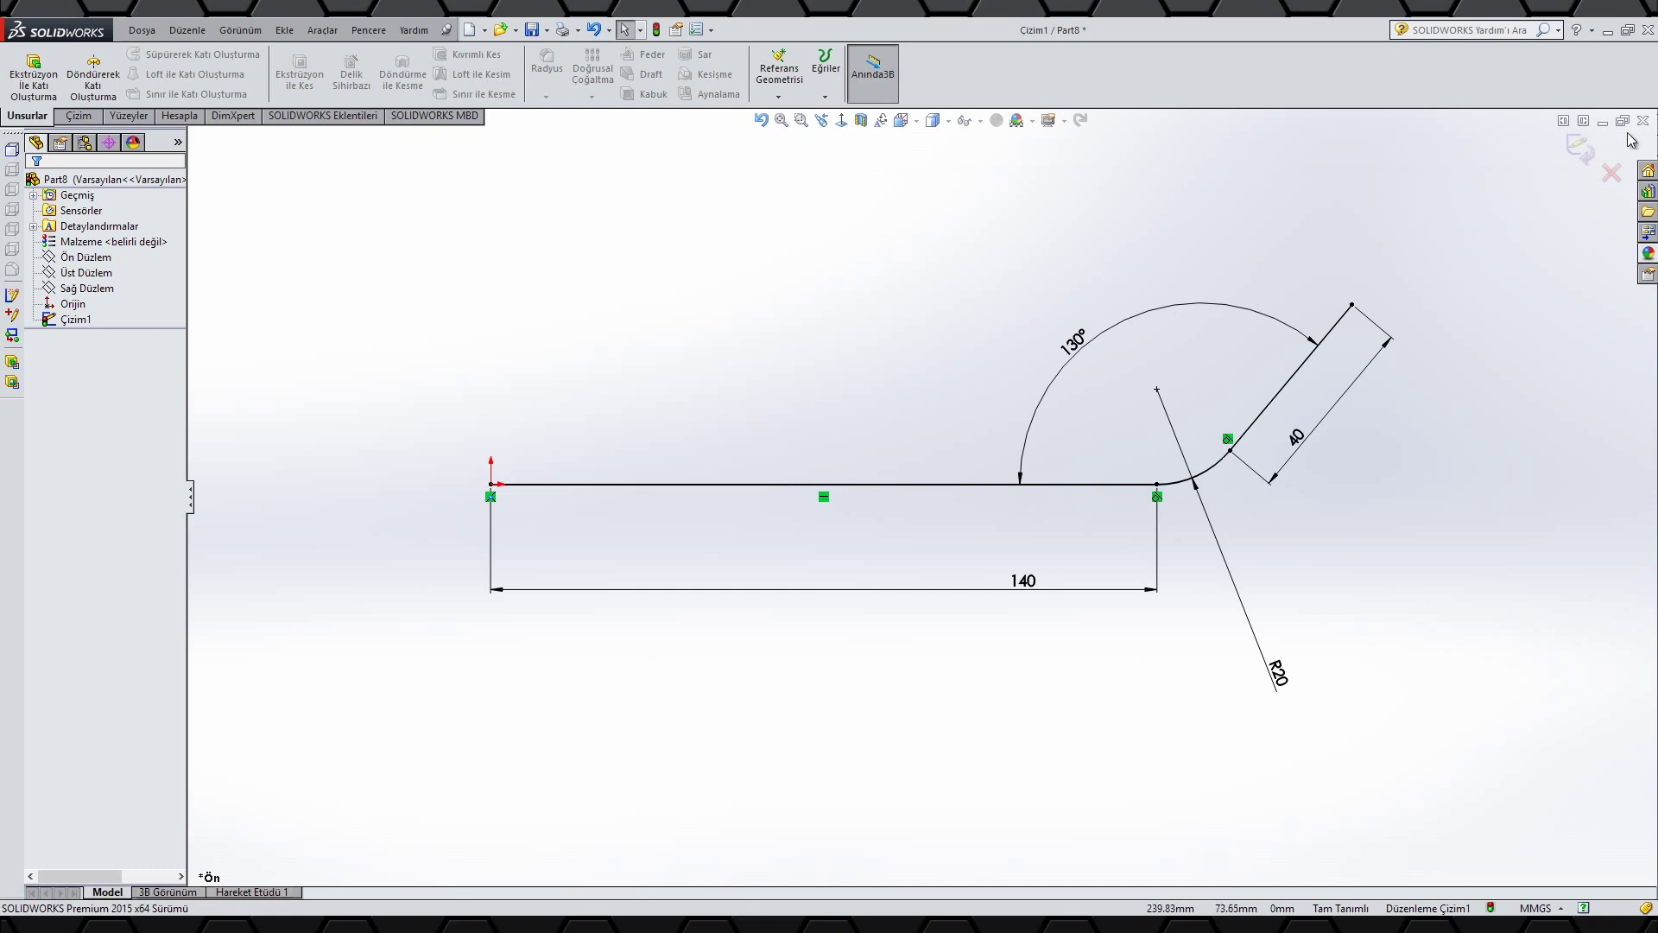
pyautogui.click(1580, 145)
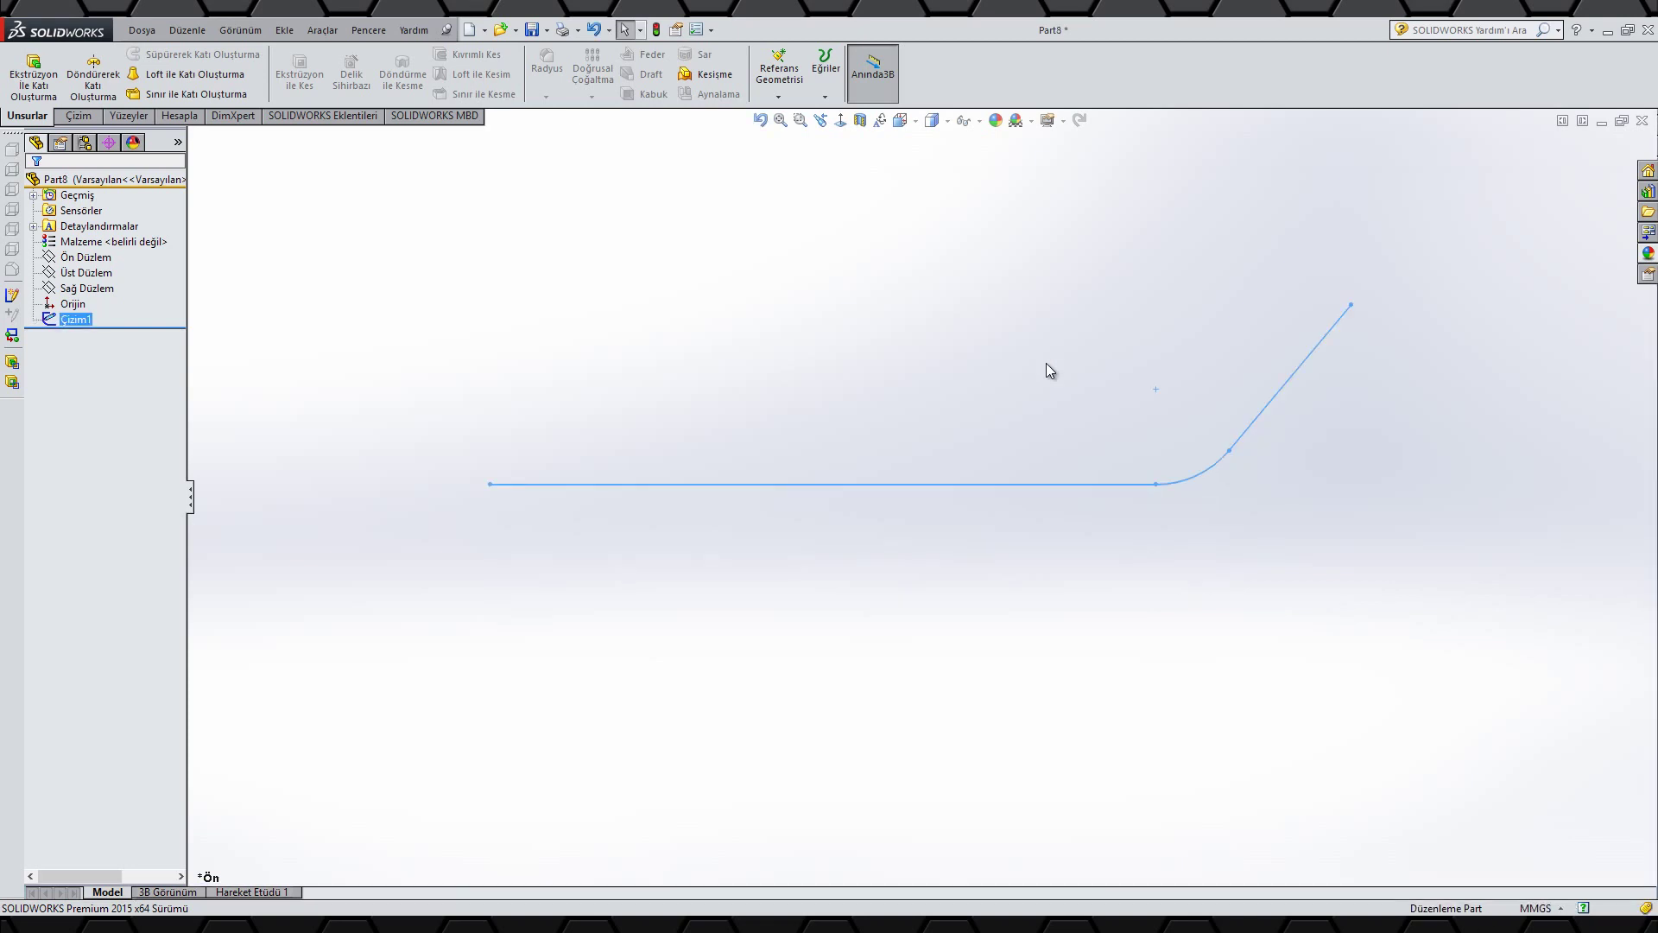
# - Reopen the path sketch, set the angle between the horizontal and inclined lines to 135°, and exit the sketch
pyautogui.doubleClick(1074, 482)
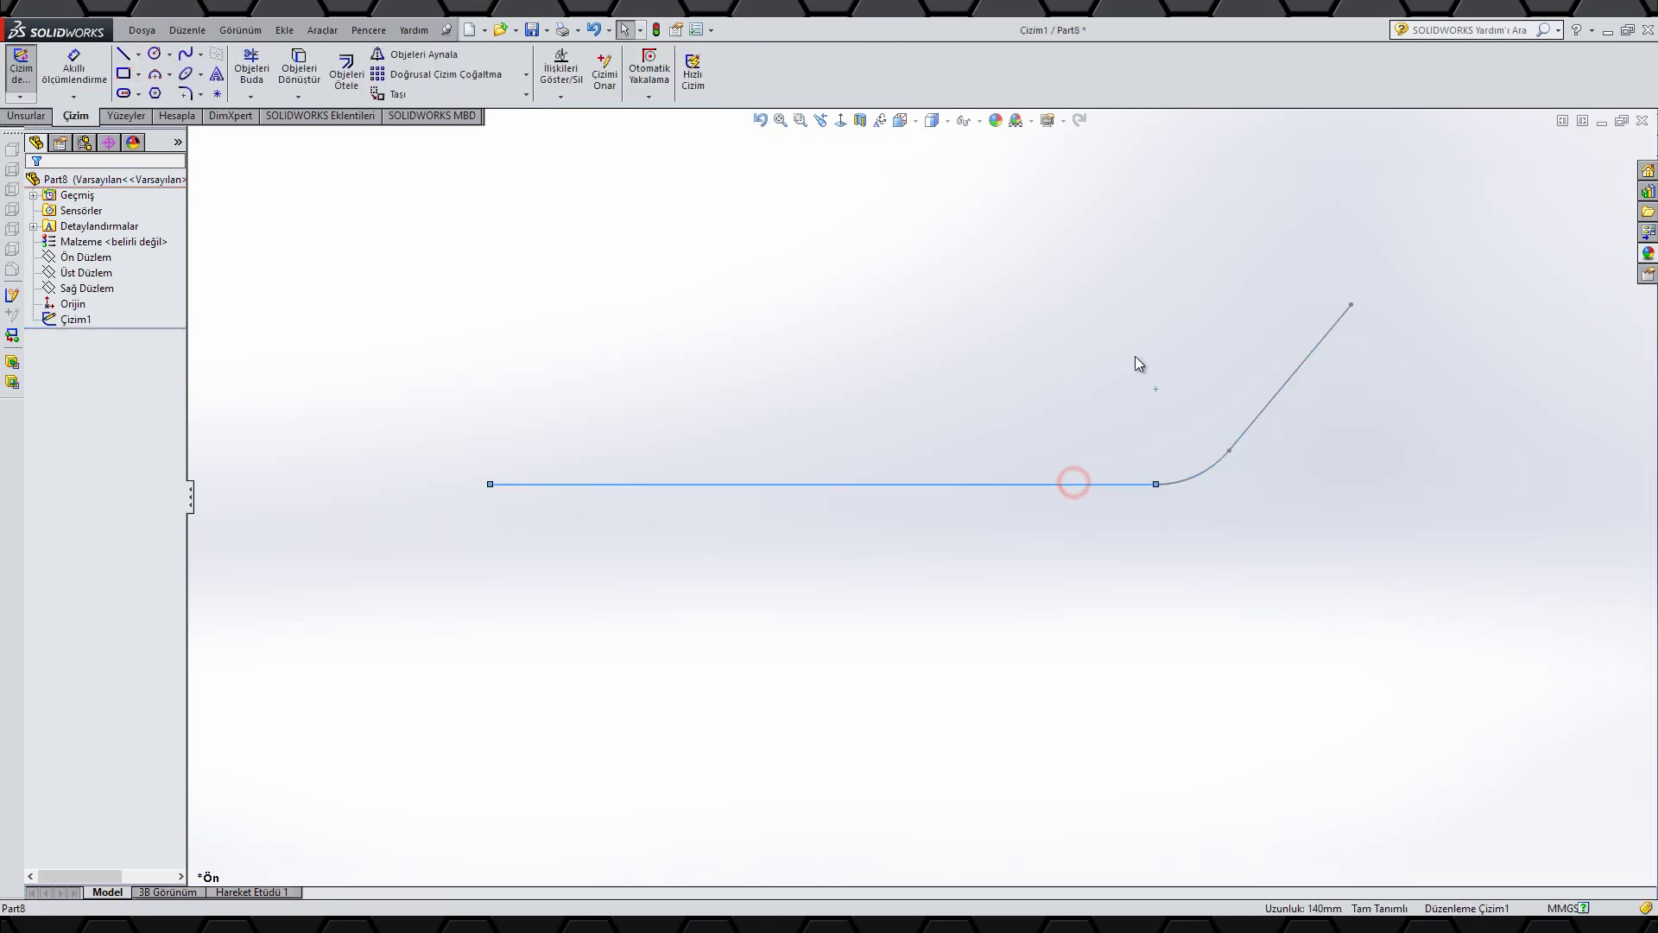
pyautogui.click(1082, 345)
pyautogui.click(1081, 344)
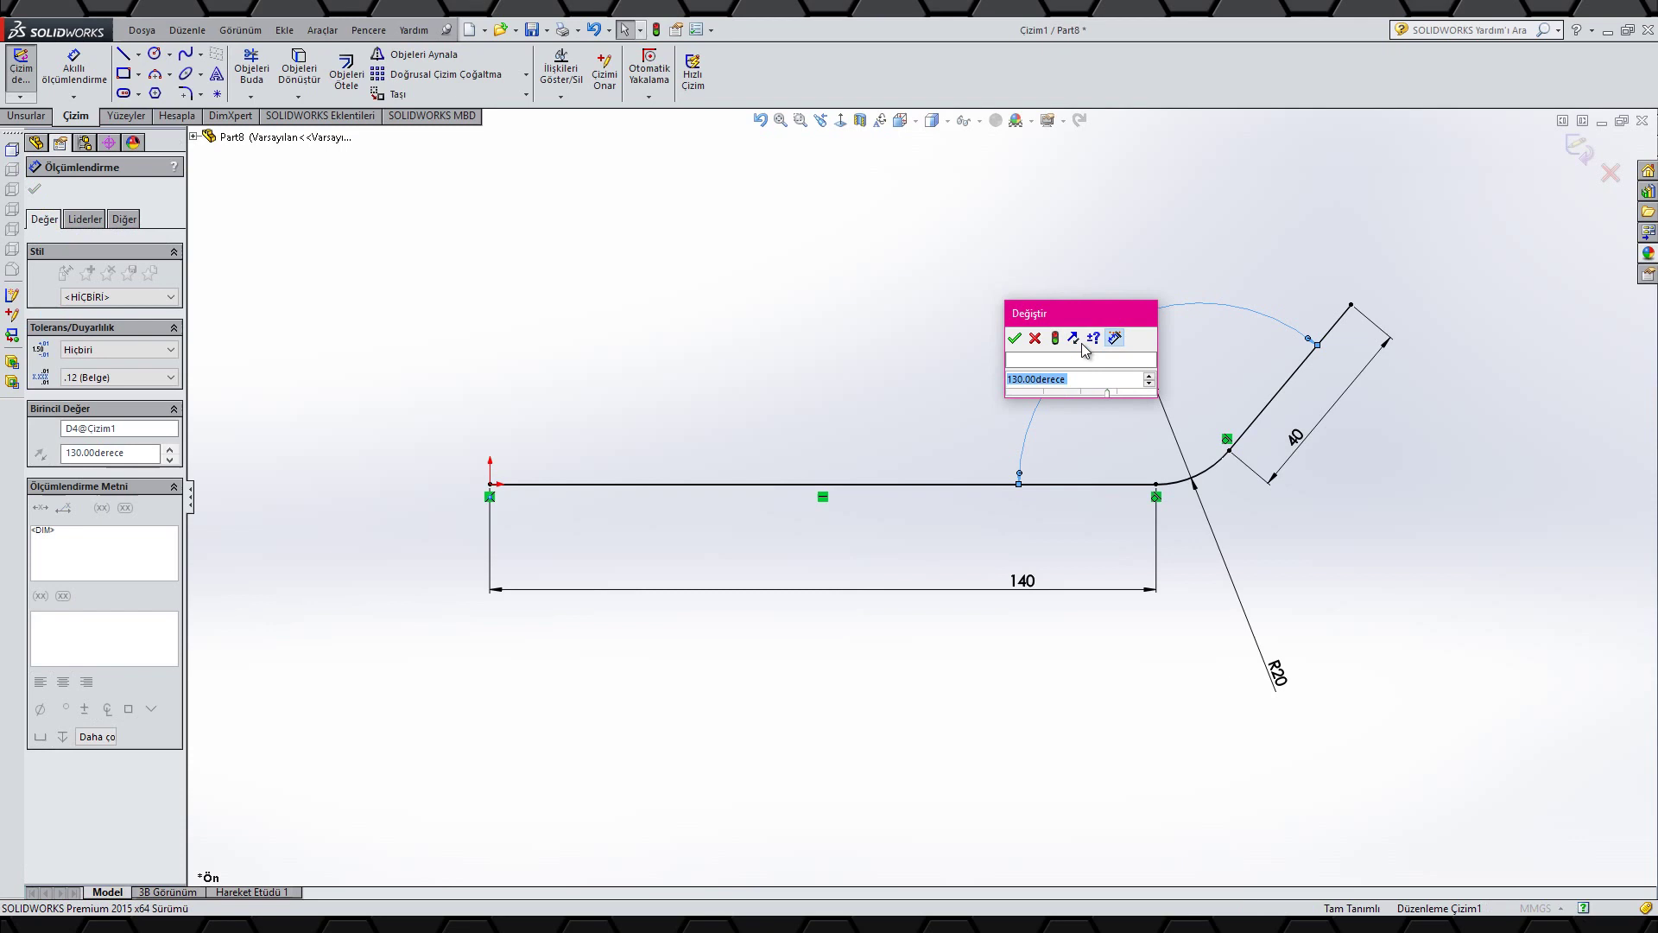
pyautogui.press('Return')
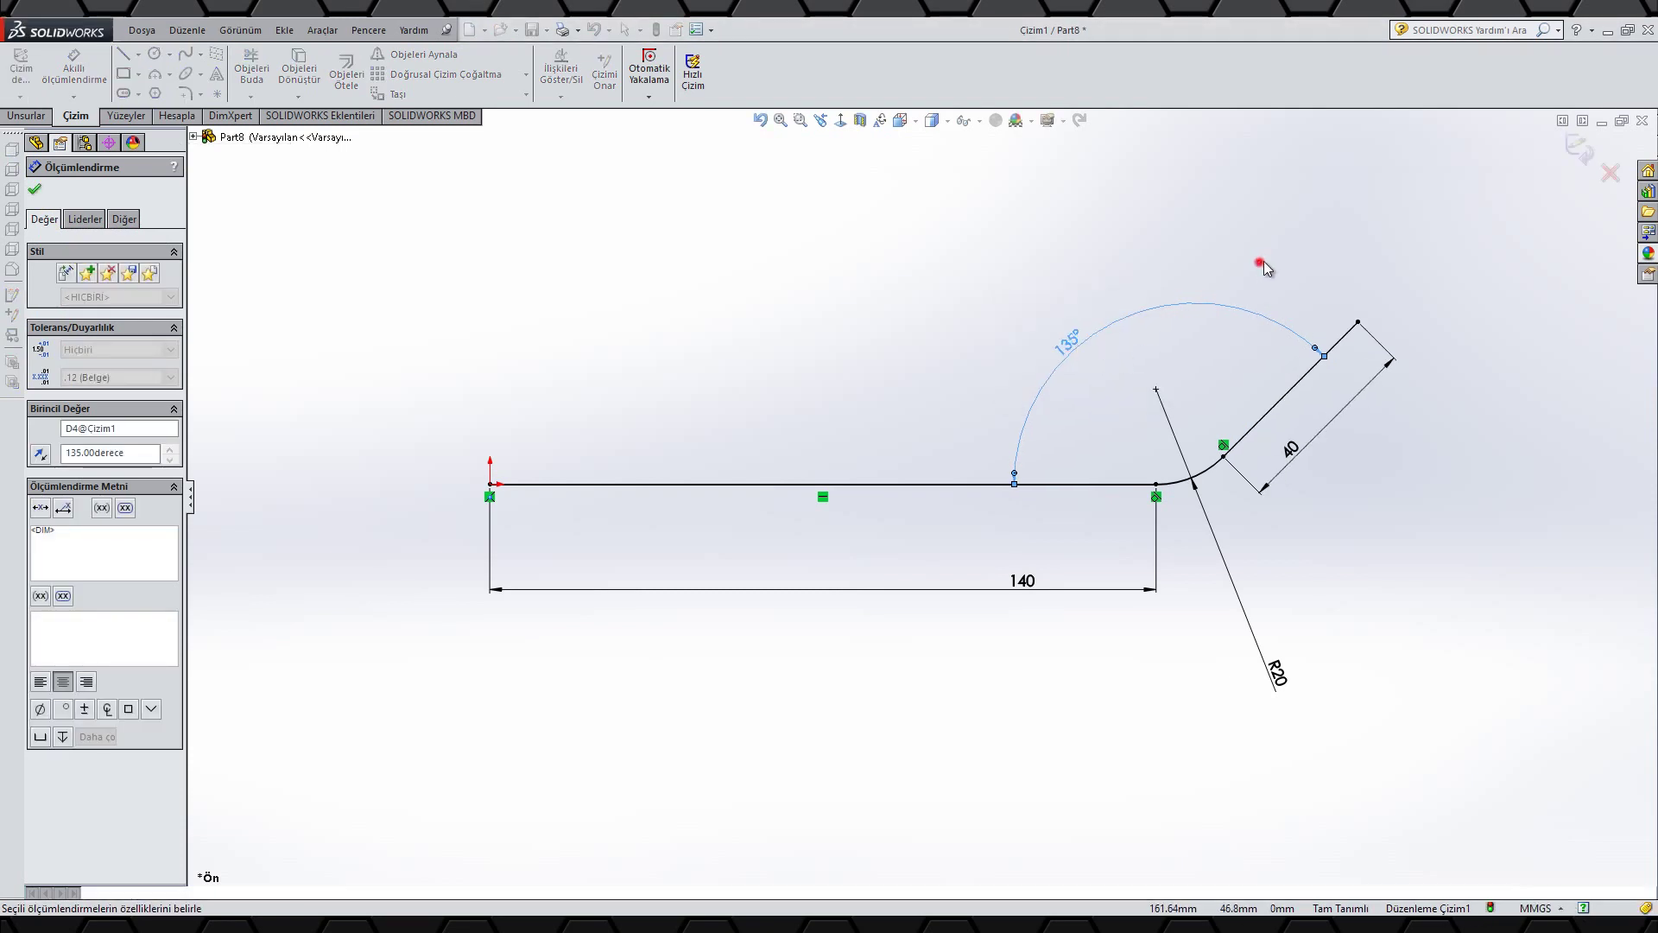
pyautogui.click(1258, 261)
pyautogui.click(1576, 153)
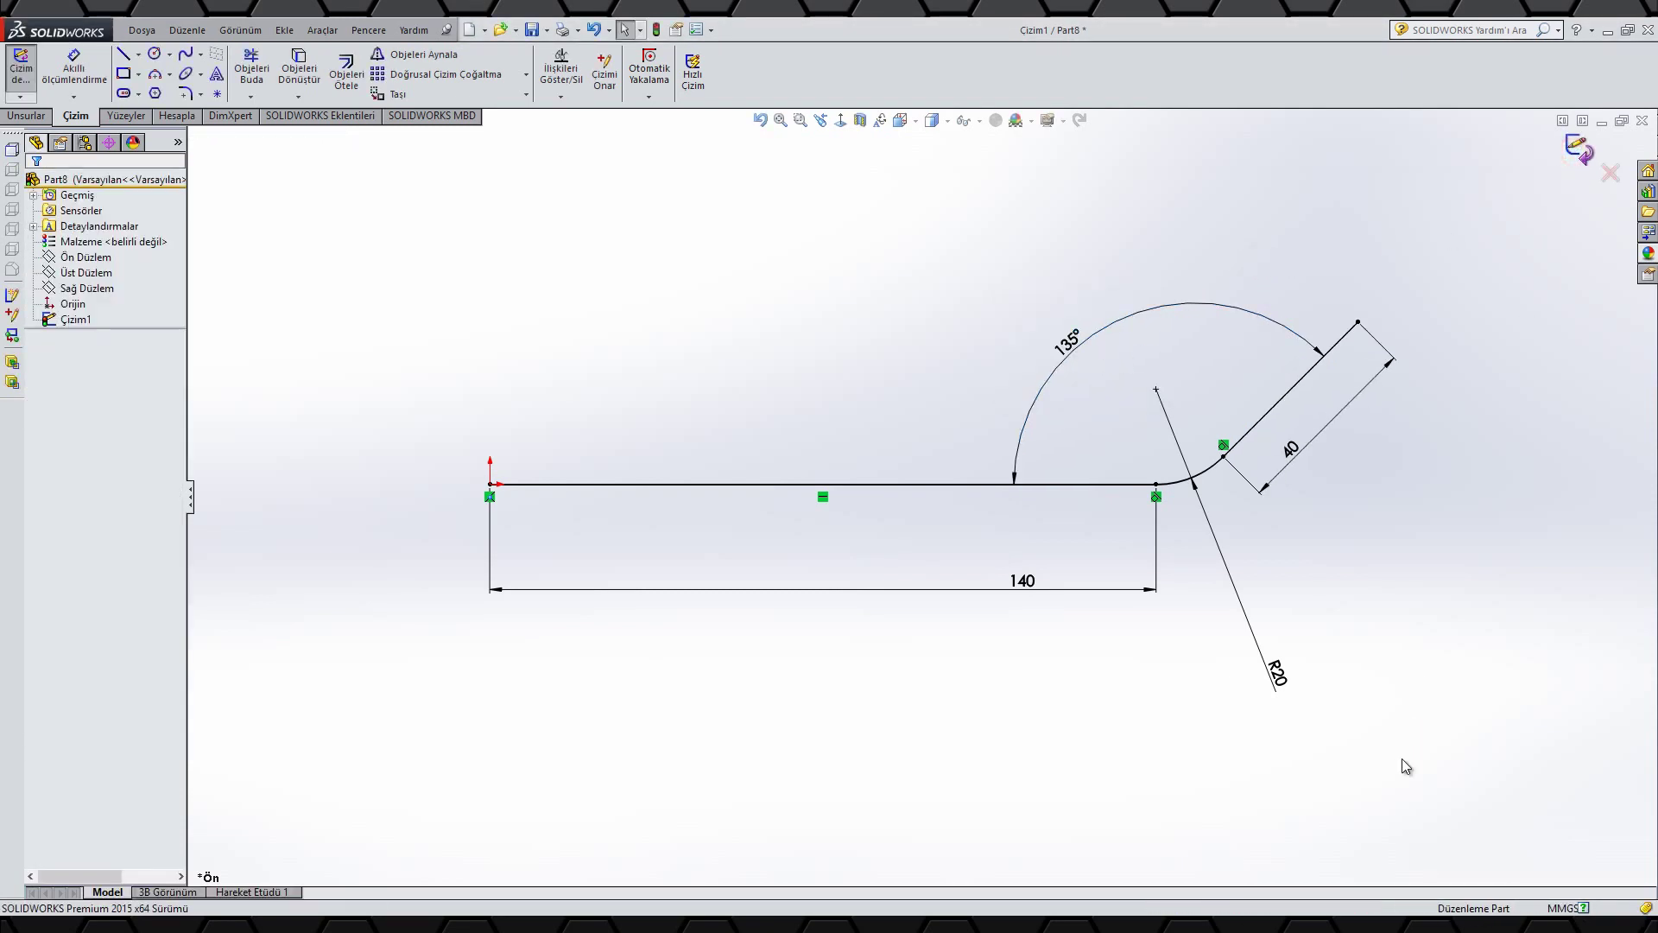
# - Start a sketch on the right plane and draw a circle about 29 mm in diameter centred on the origin
pyautogui.moveTo(558, 361)
pyautogui.mouseDown(button='middle')
pyautogui.moveTo(485, 373)
pyautogui.moveTo(464, 423)
pyautogui.mouseUp(button='middle')
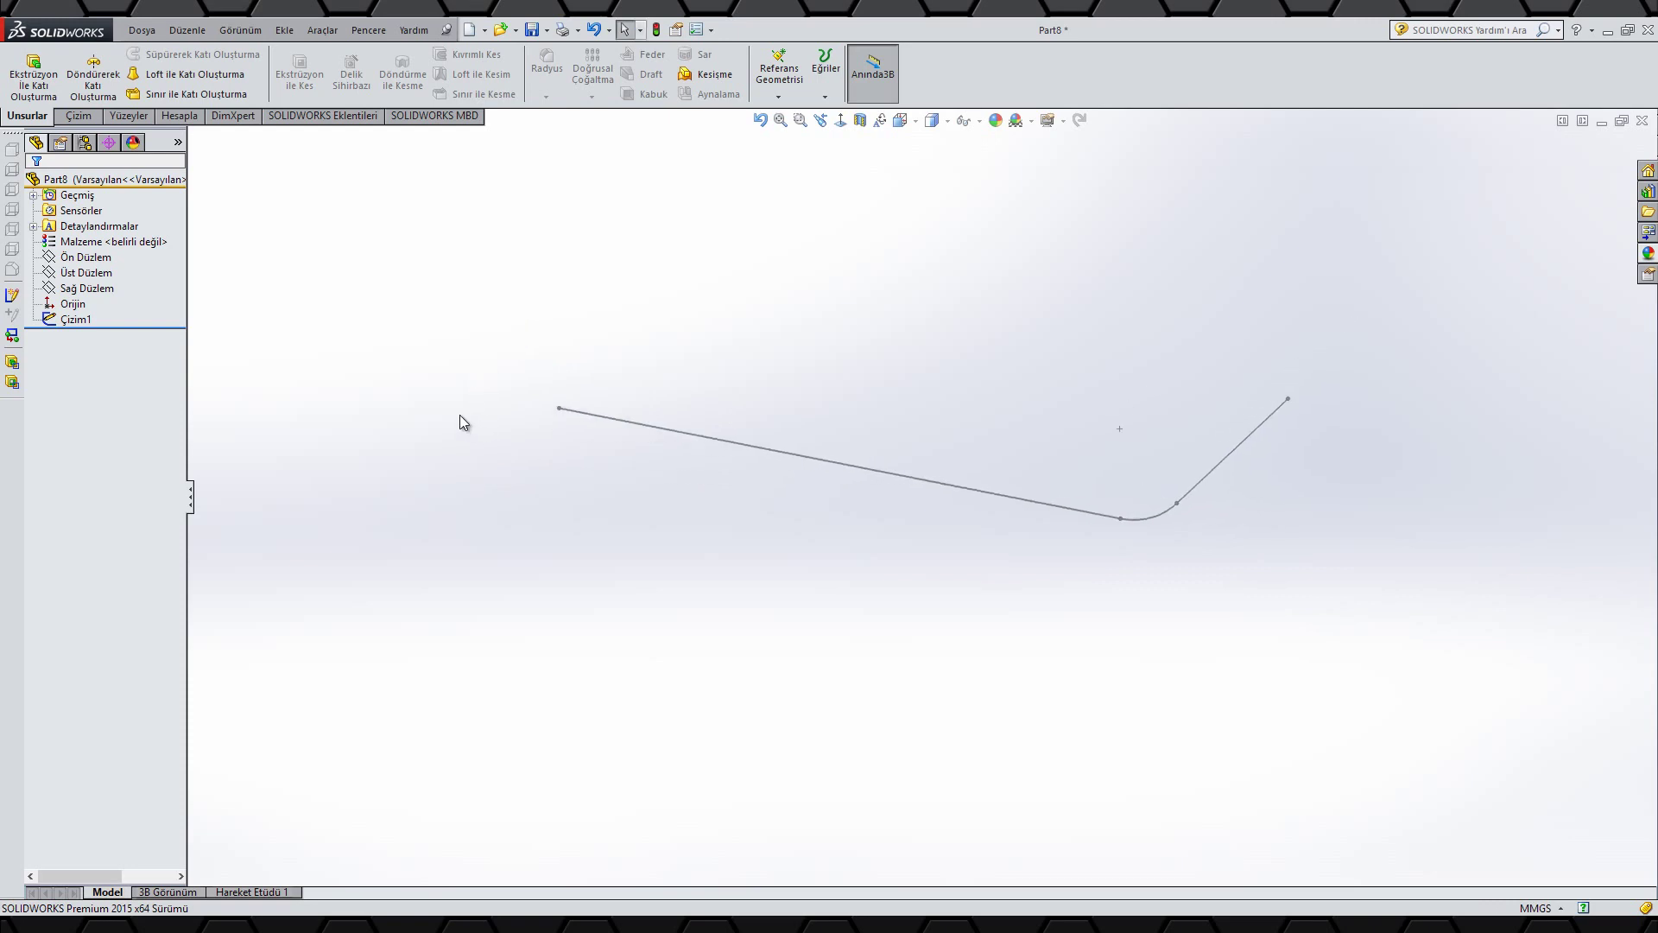
pyautogui.click(83, 290)
pyautogui.click(90, 260)
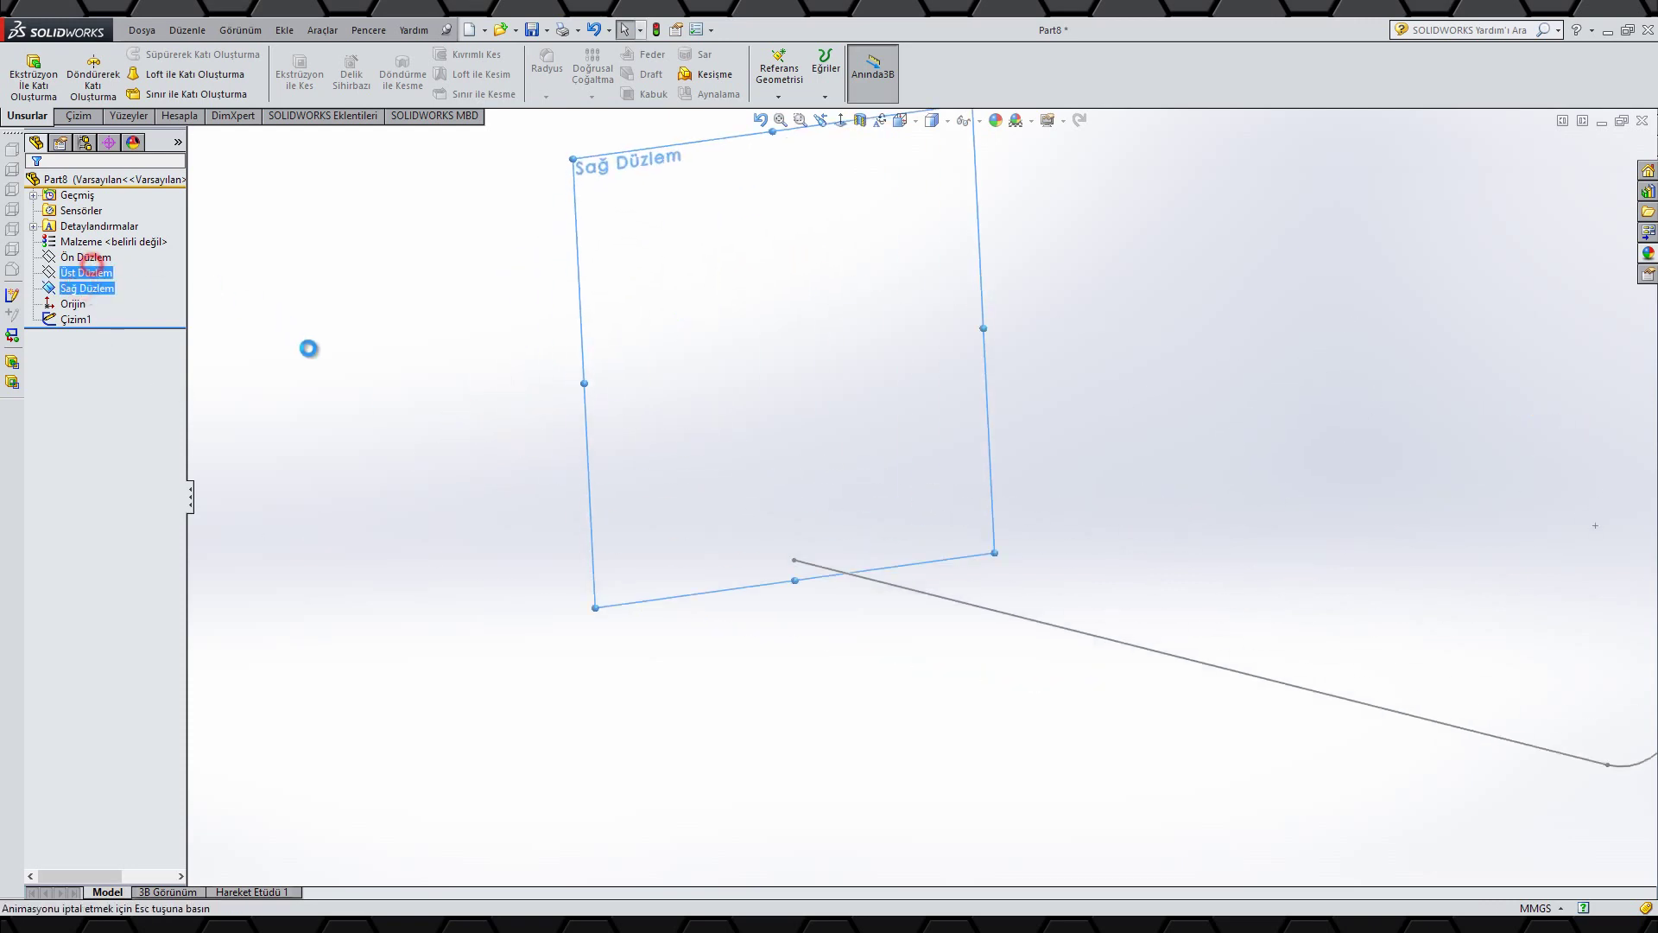
pyautogui.click(821, 124)
pyautogui.moveTo(336, 507); pyautogui.dragTo(389, 505, button='right')
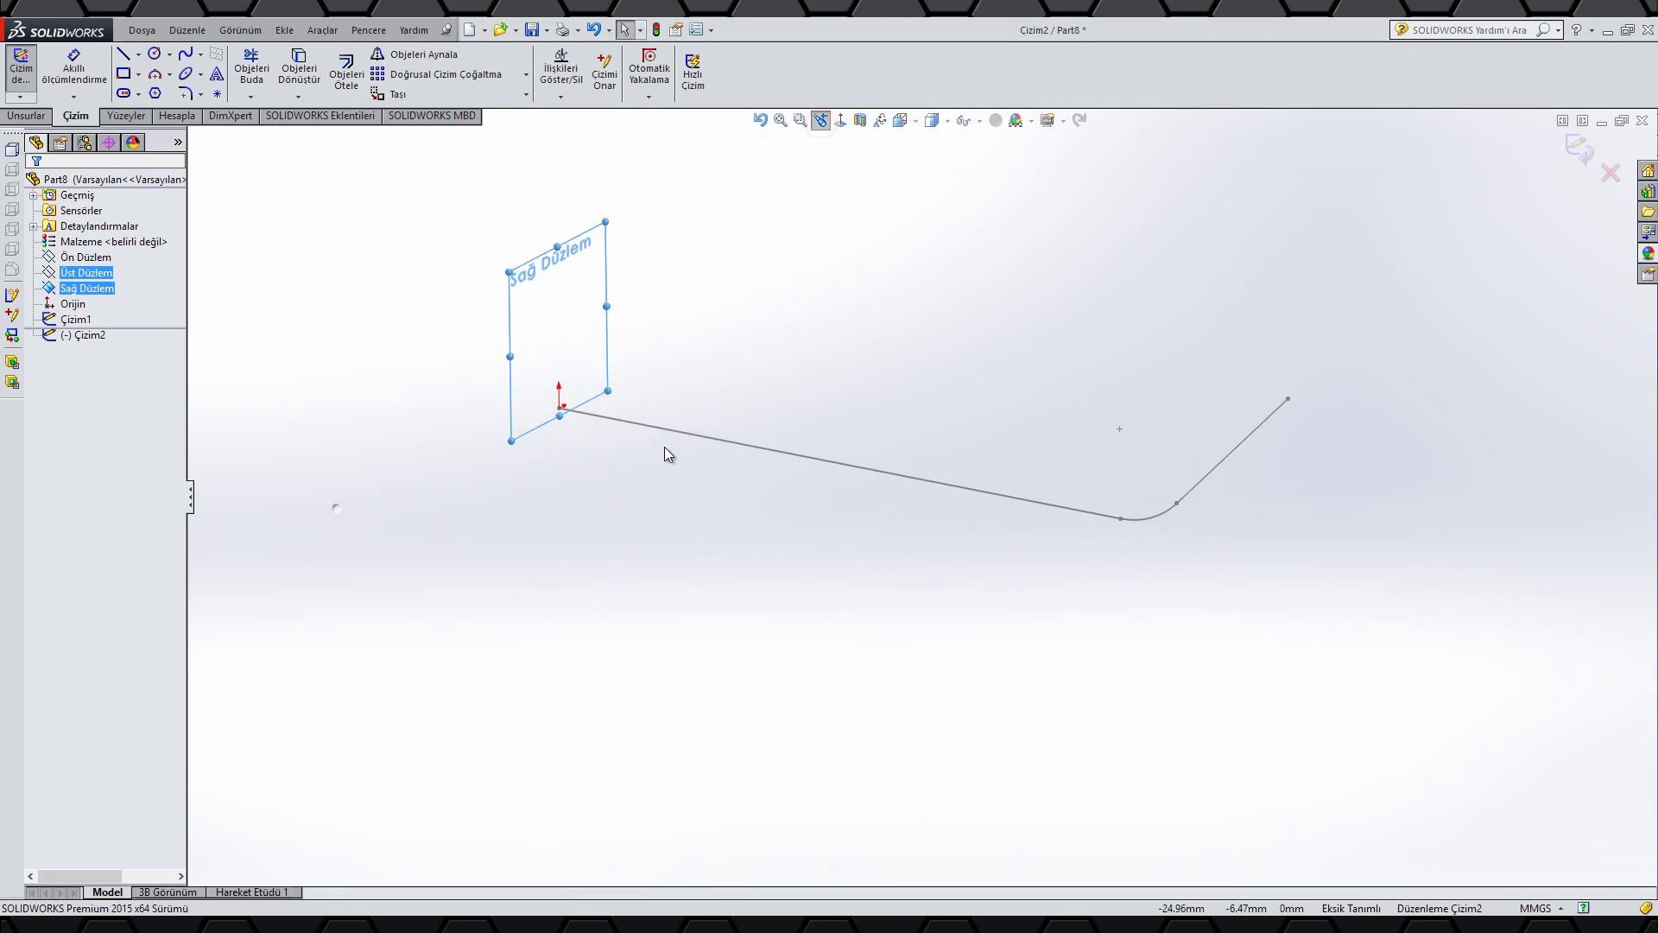
pyautogui.click(562, 408)
pyautogui.click(592, 356)
pyautogui.rightClick(593, 356)
pyautogui.click(610, 364)
# - Dimension the circle at the origin with a diameter of 25 mm and exit the sketch
pyautogui.moveTo(635, 497); pyautogui.dragTo(626, 298, button='right')
pyautogui.click(590, 360)
pyautogui.click(592, 365)
pyautogui.click(628, 325)
pyautogui.write('25')
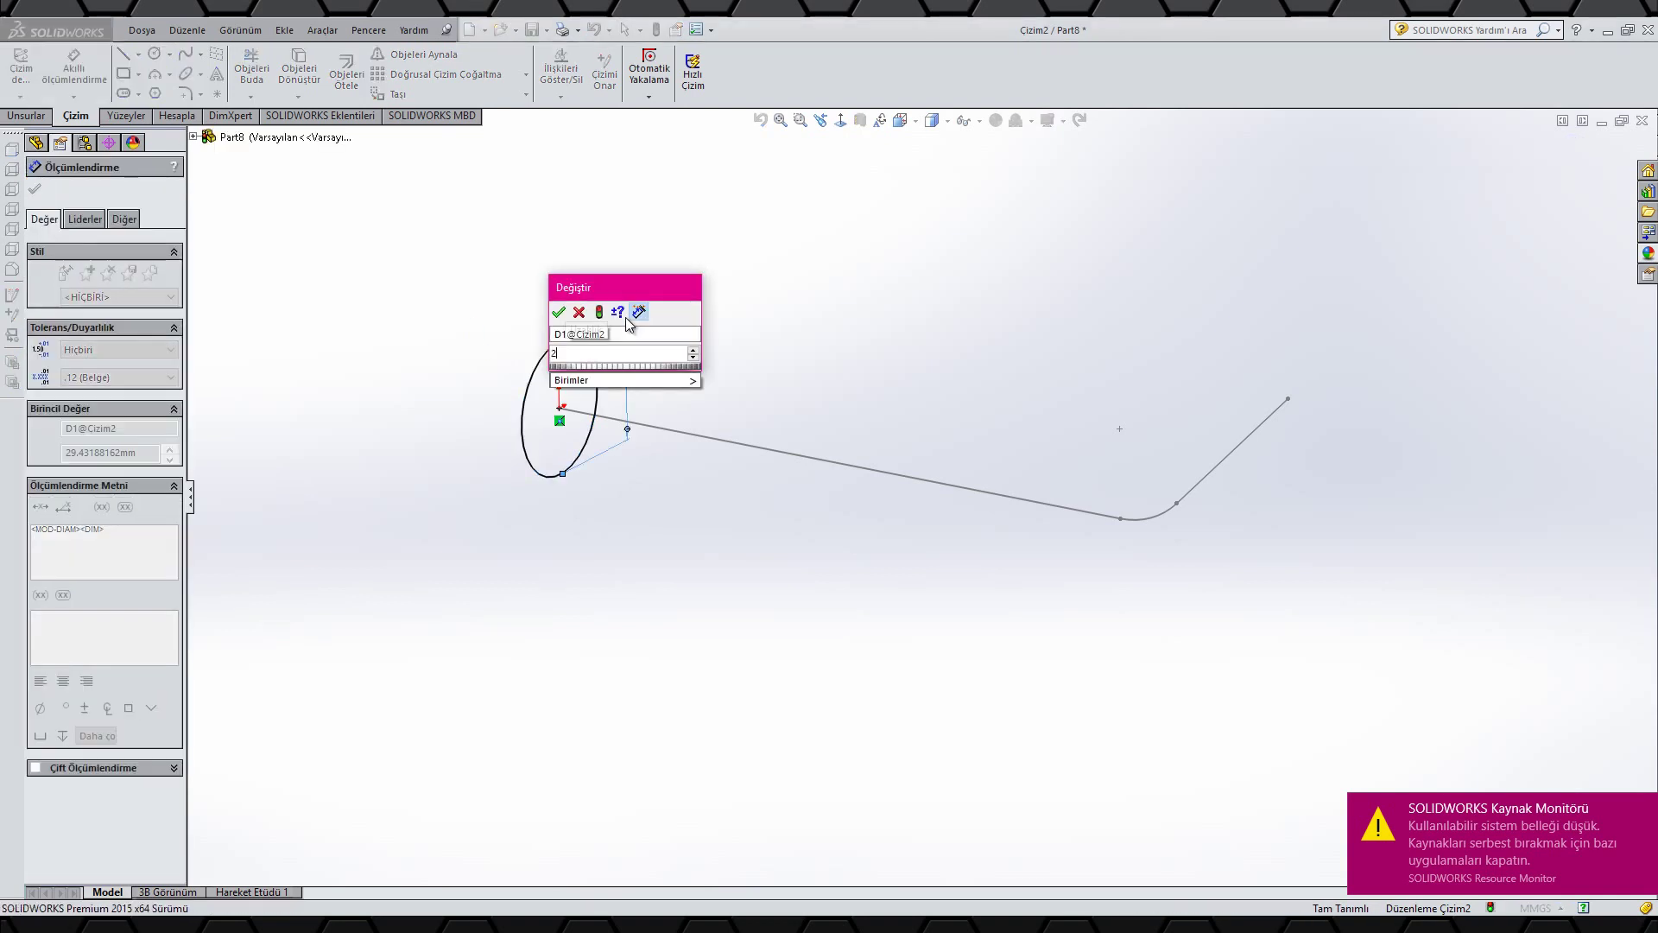
pyautogui.press('Return')
pyautogui.rightClick(773, 276)
pyautogui.click(803, 292)
pyautogui.press('f')
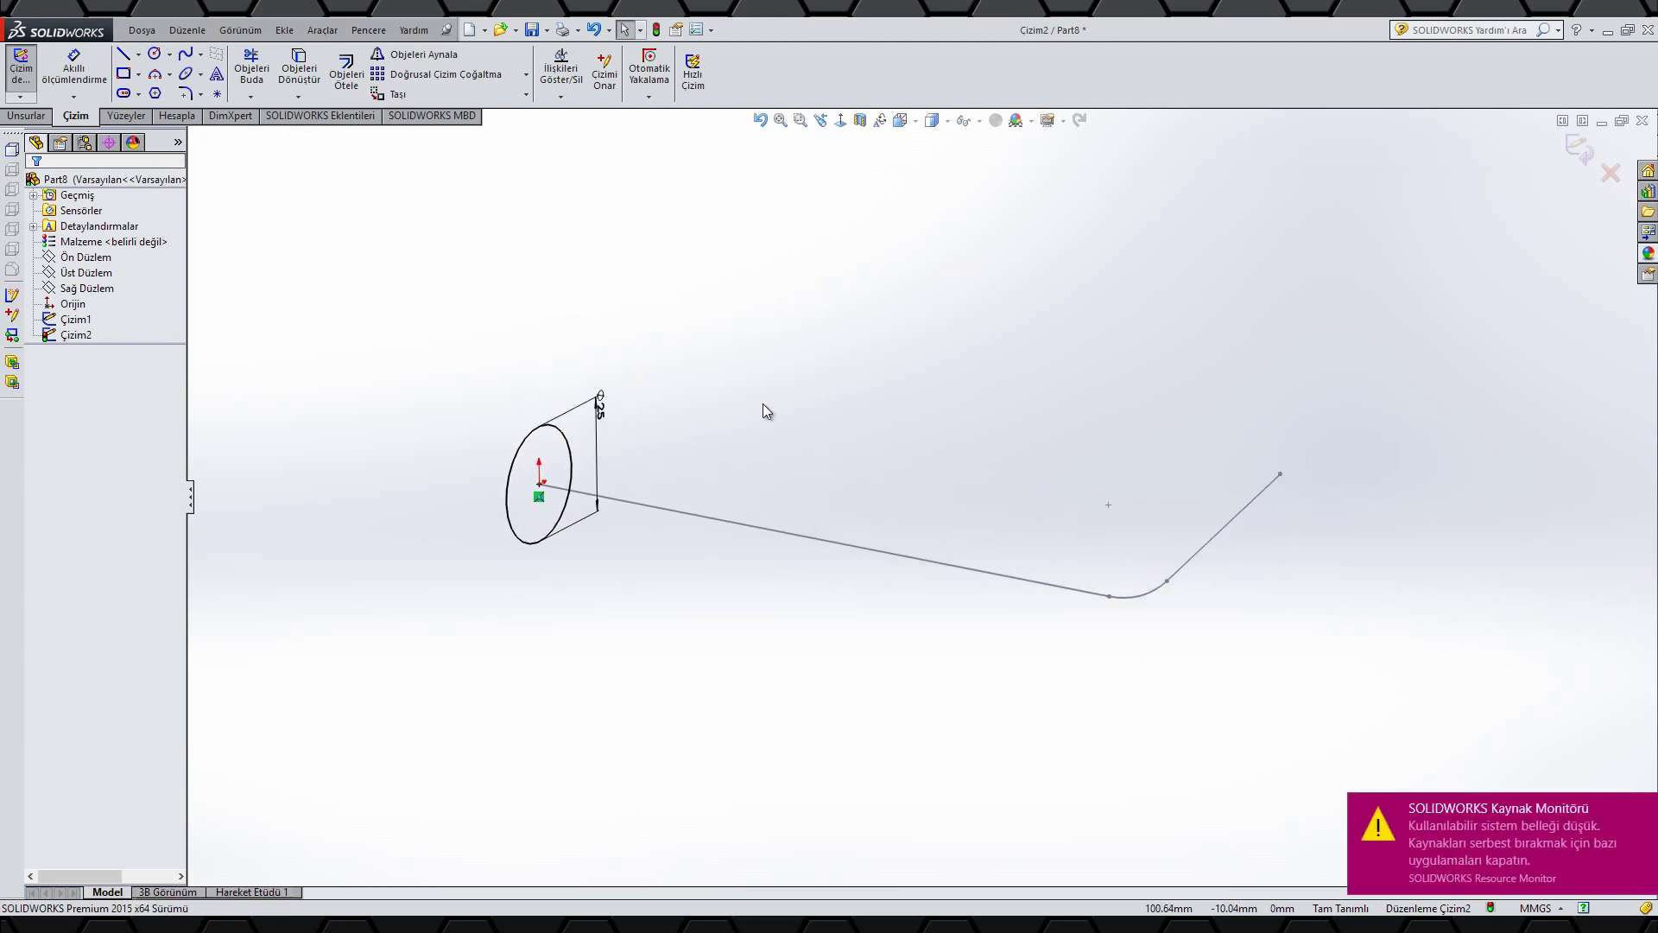
pyautogui.click(1578, 150)
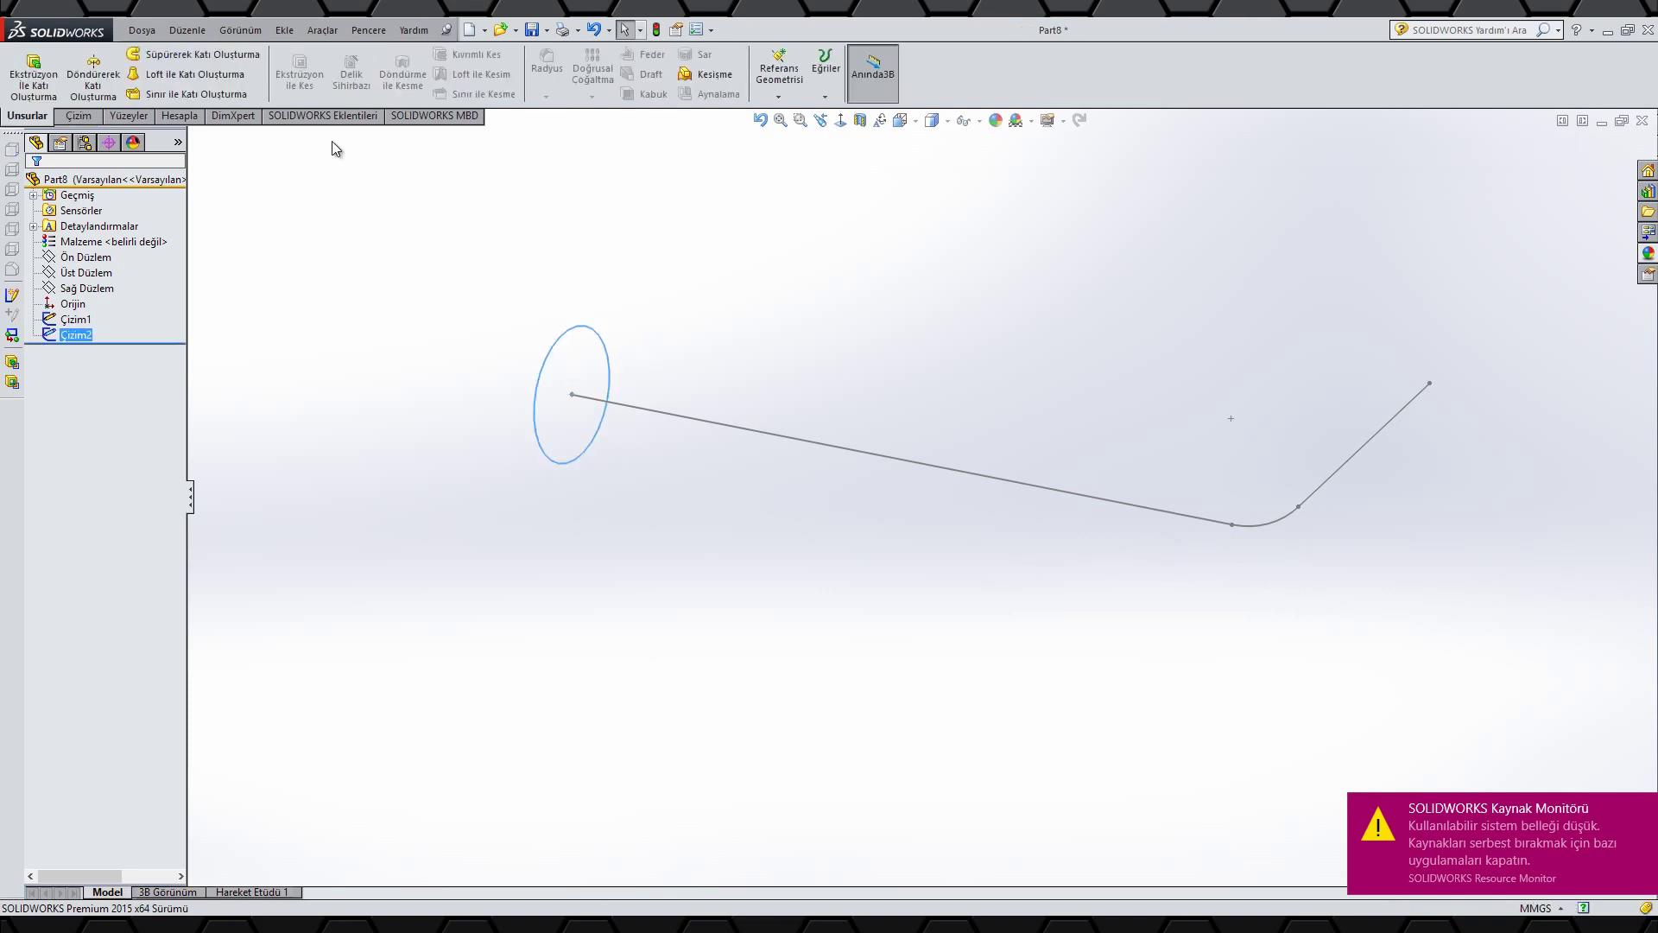
# - Extrude the 25 mm circle up to the vertex where the path's horizontal line meets the arc
pyautogui.click(32, 74)
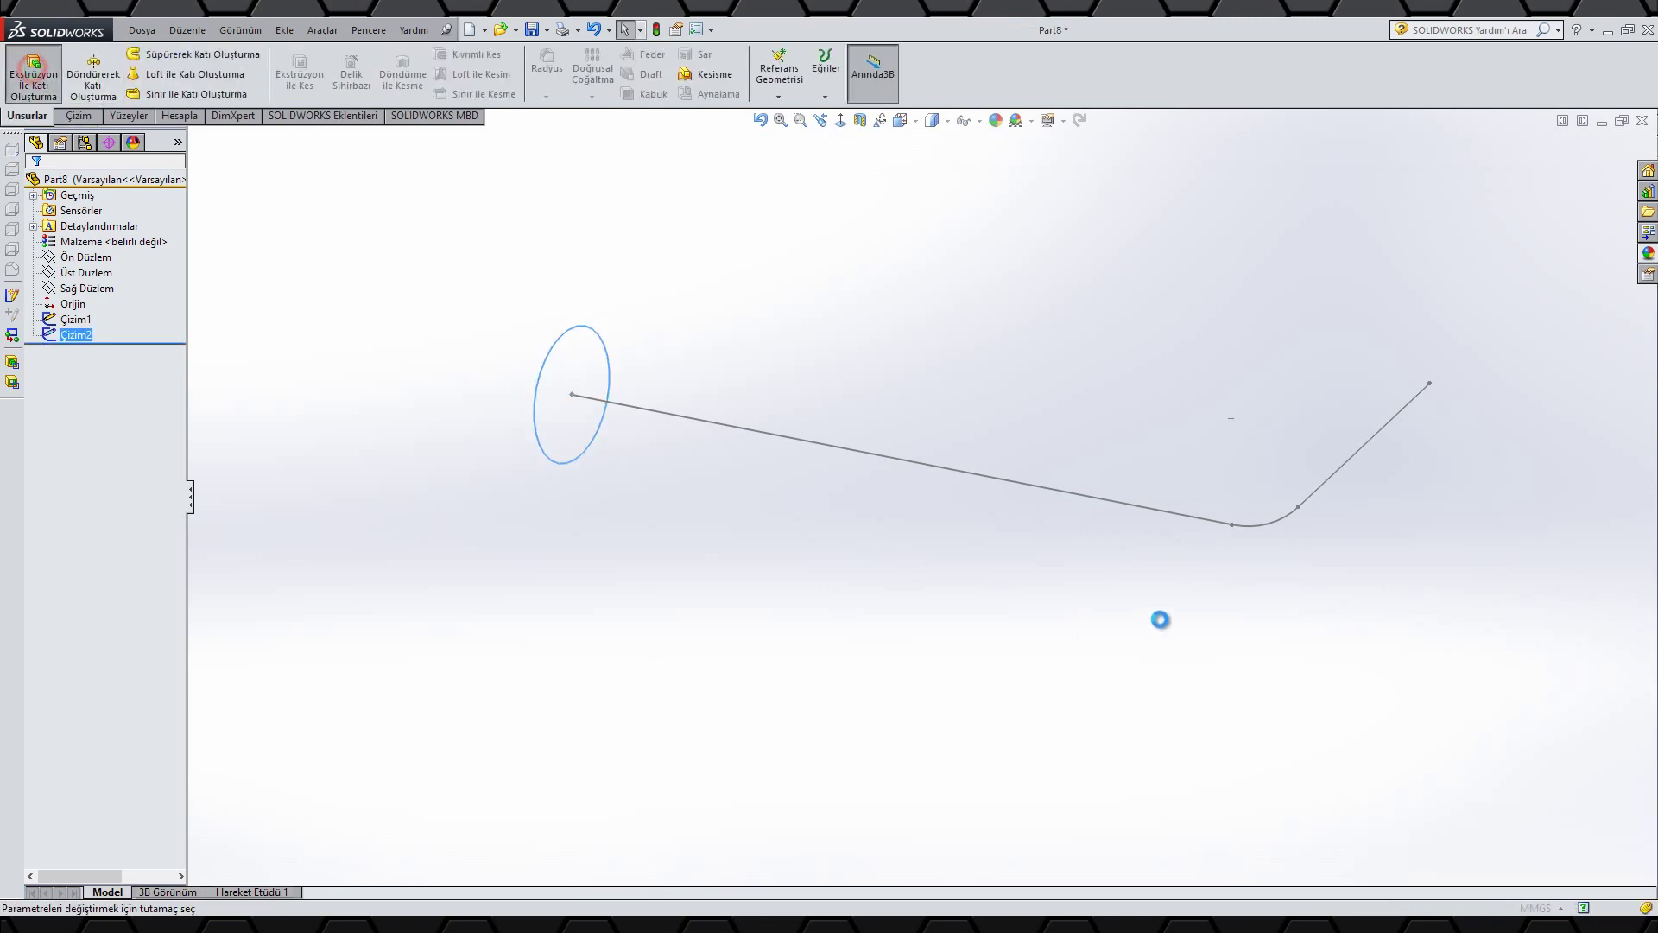
pyautogui.click(1231, 523)
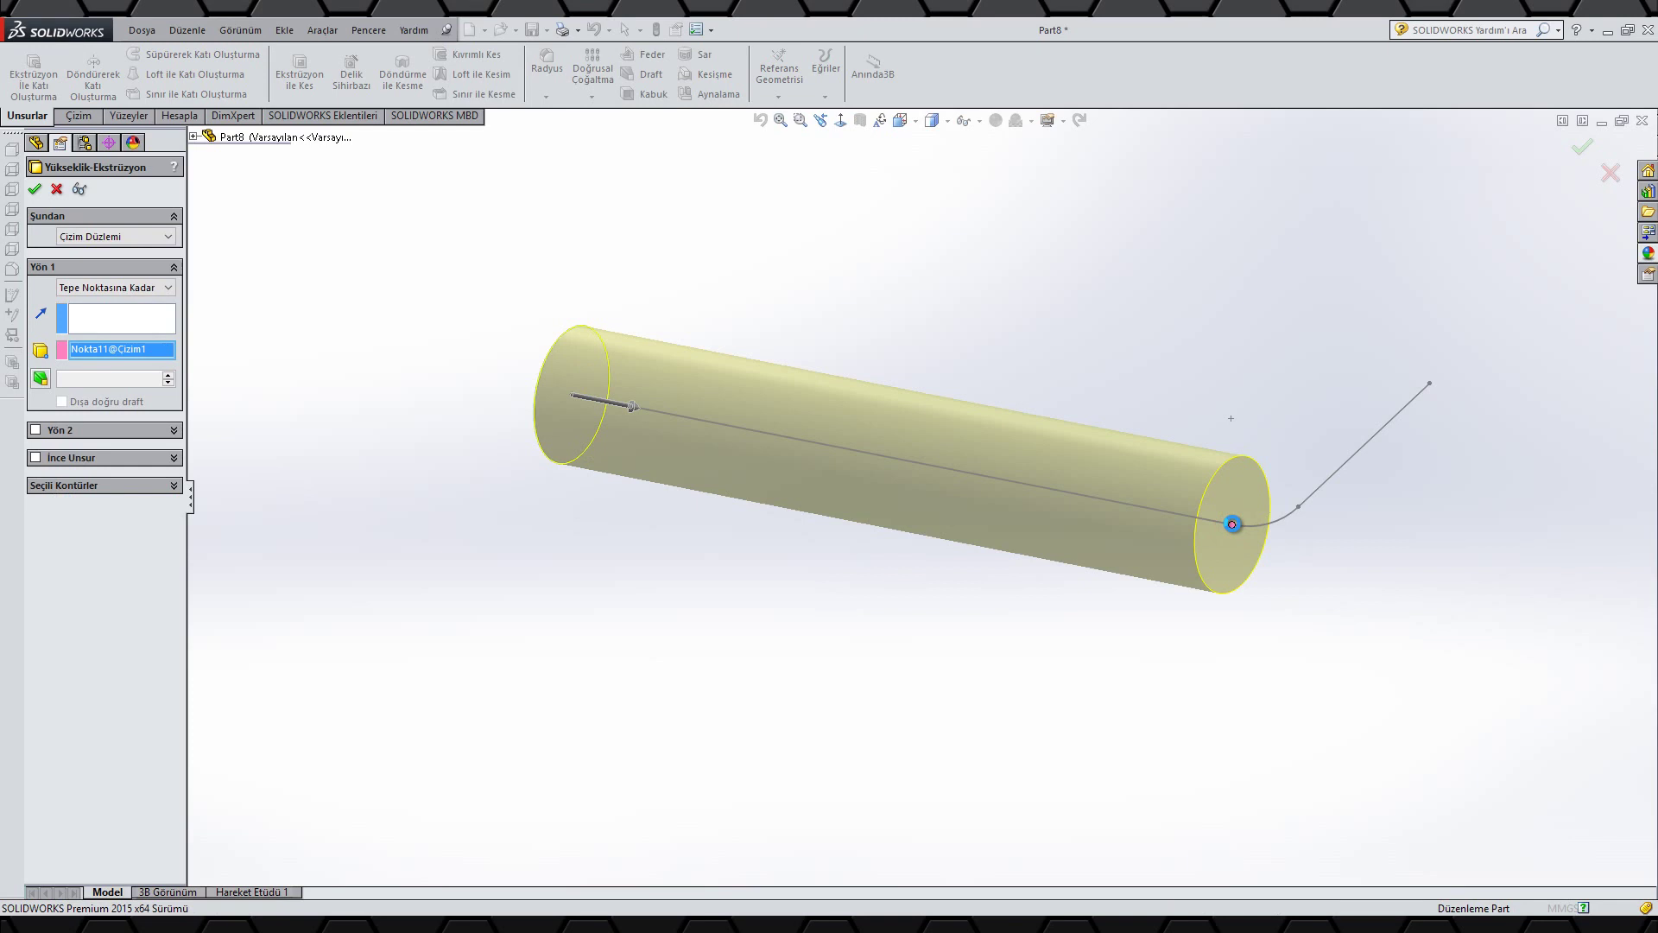
pyautogui.rightClick(1027, 361)
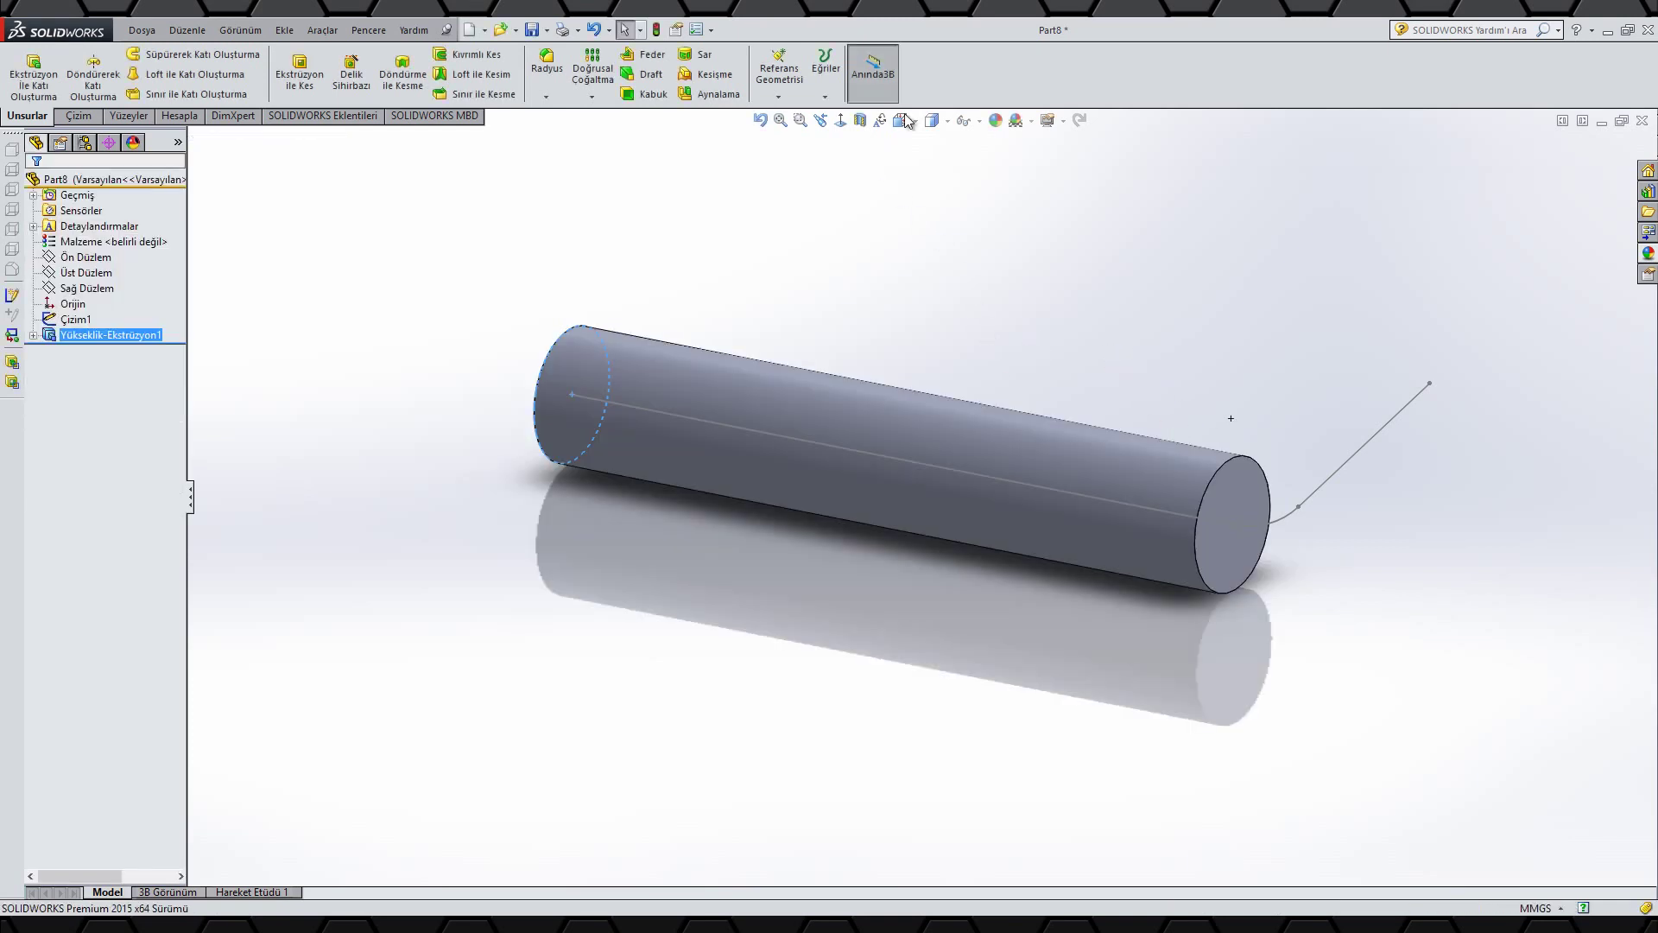
pyautogui.click(940, 224)
# - Create a reference plane through the arc's upper end point, perpendicular to the inclined line
pyautogui.click(782, 97)
pyautogui.click(795, 111)
pyautogui.click(1302, 505)
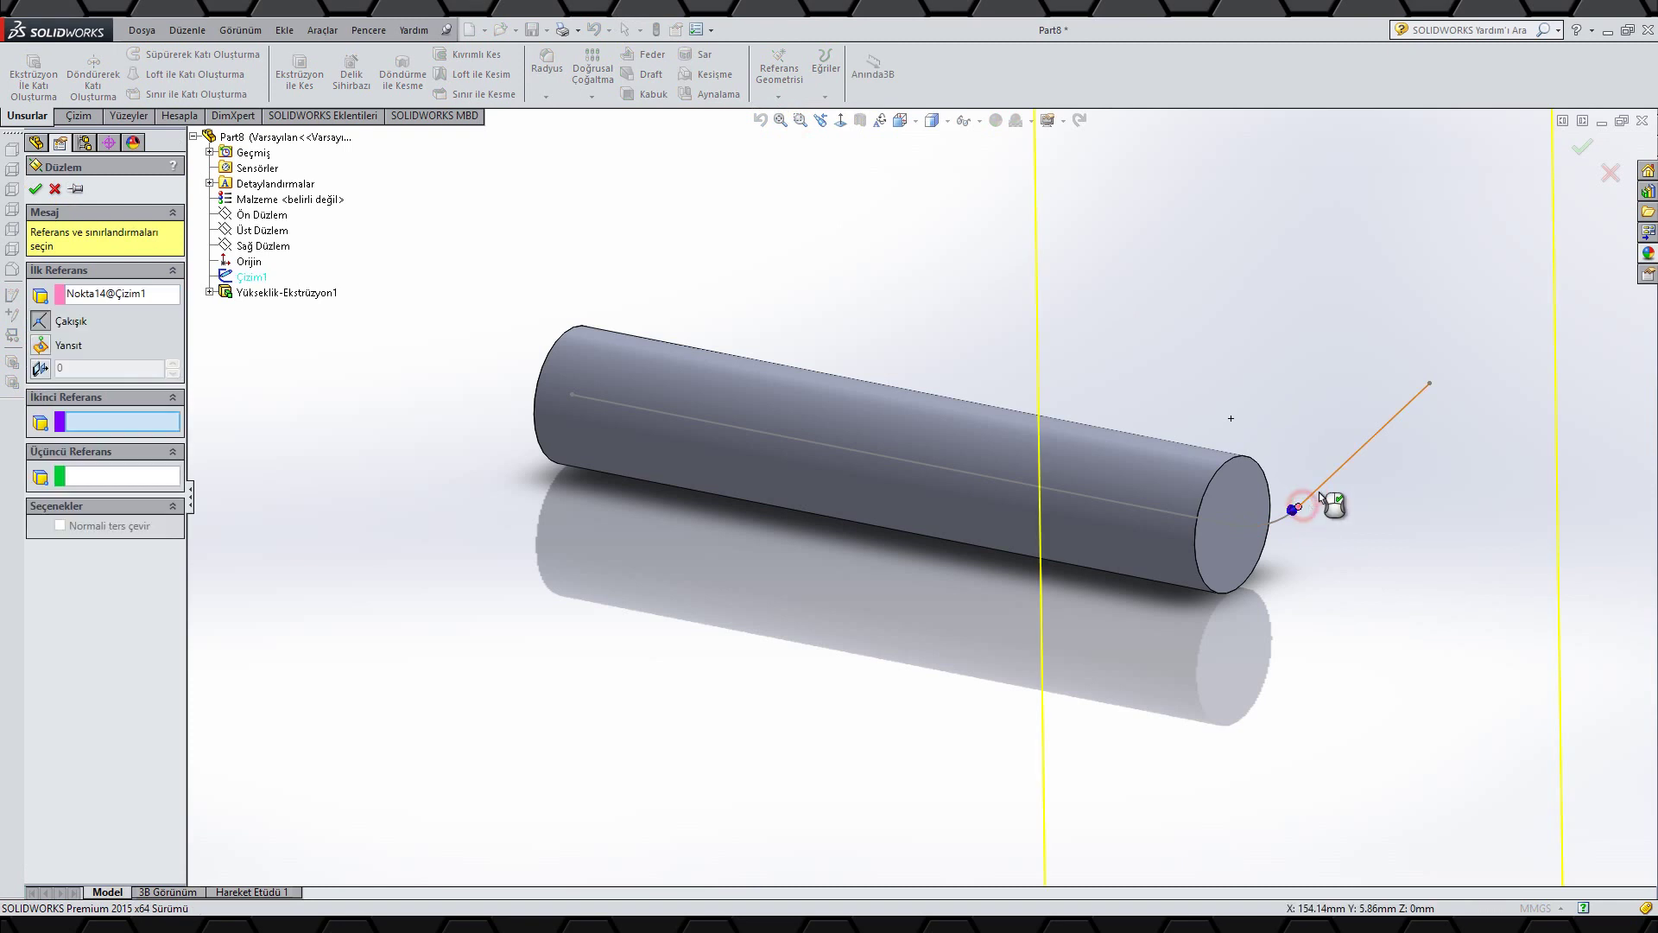
pyautogui.click(1321, 486)
pyautogui.rightClick(1353, 541)
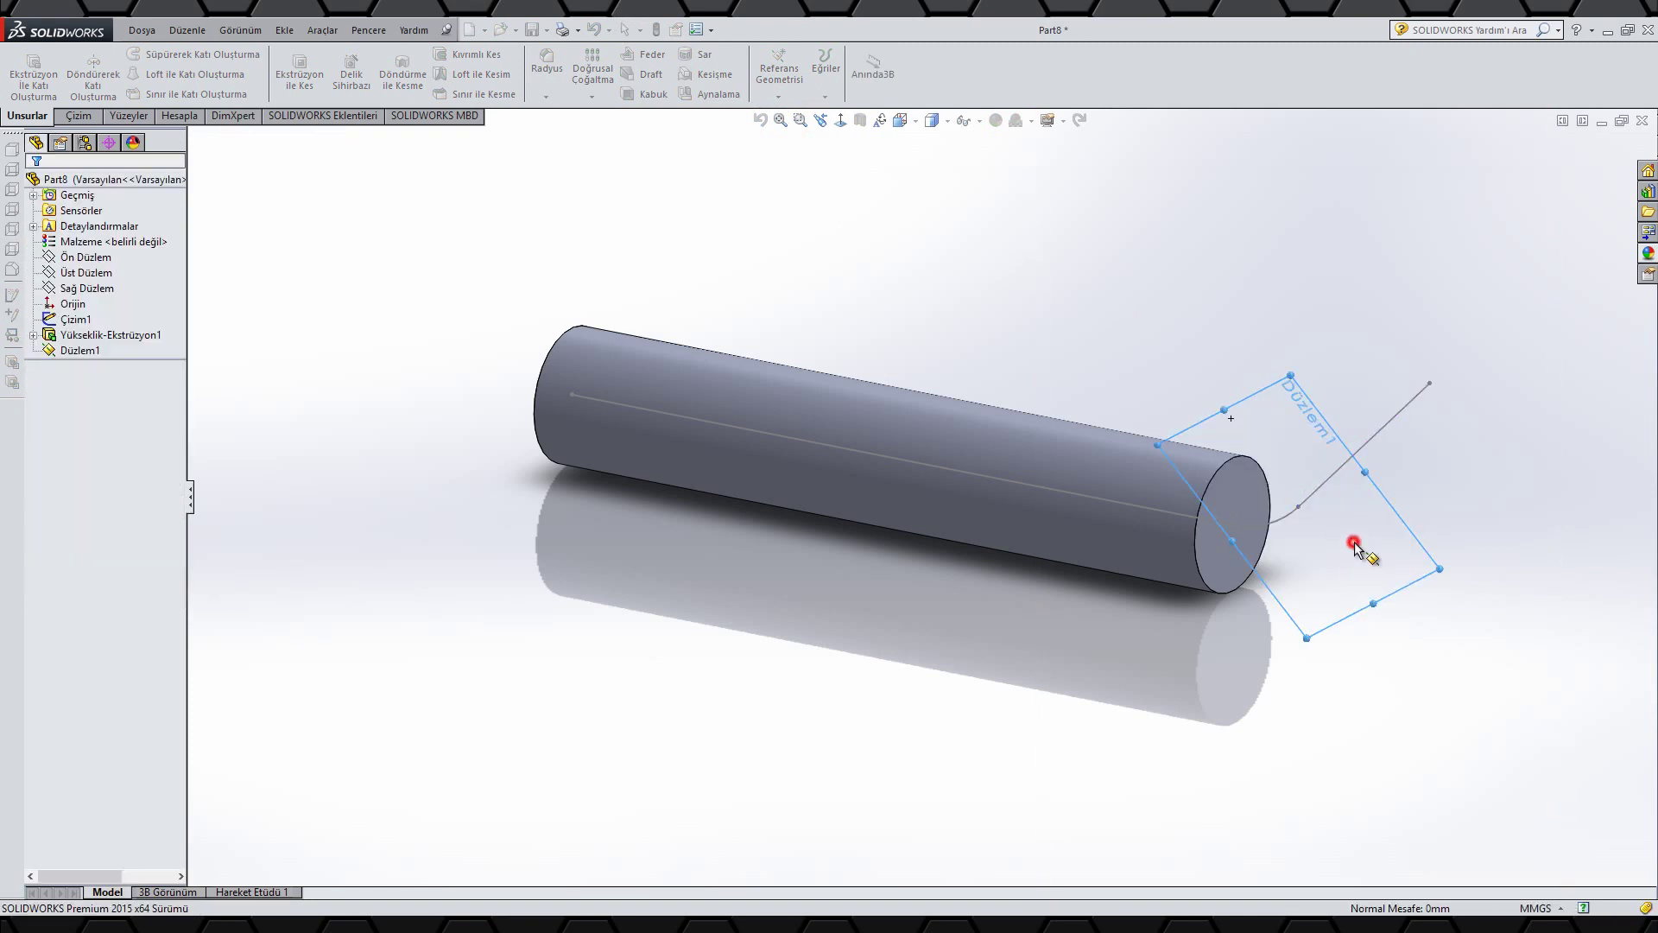
# - Start a sketch on the new reference plane and draw a circle about 20 mm in diameter near its origin
pyautogui.click(1419, 489)
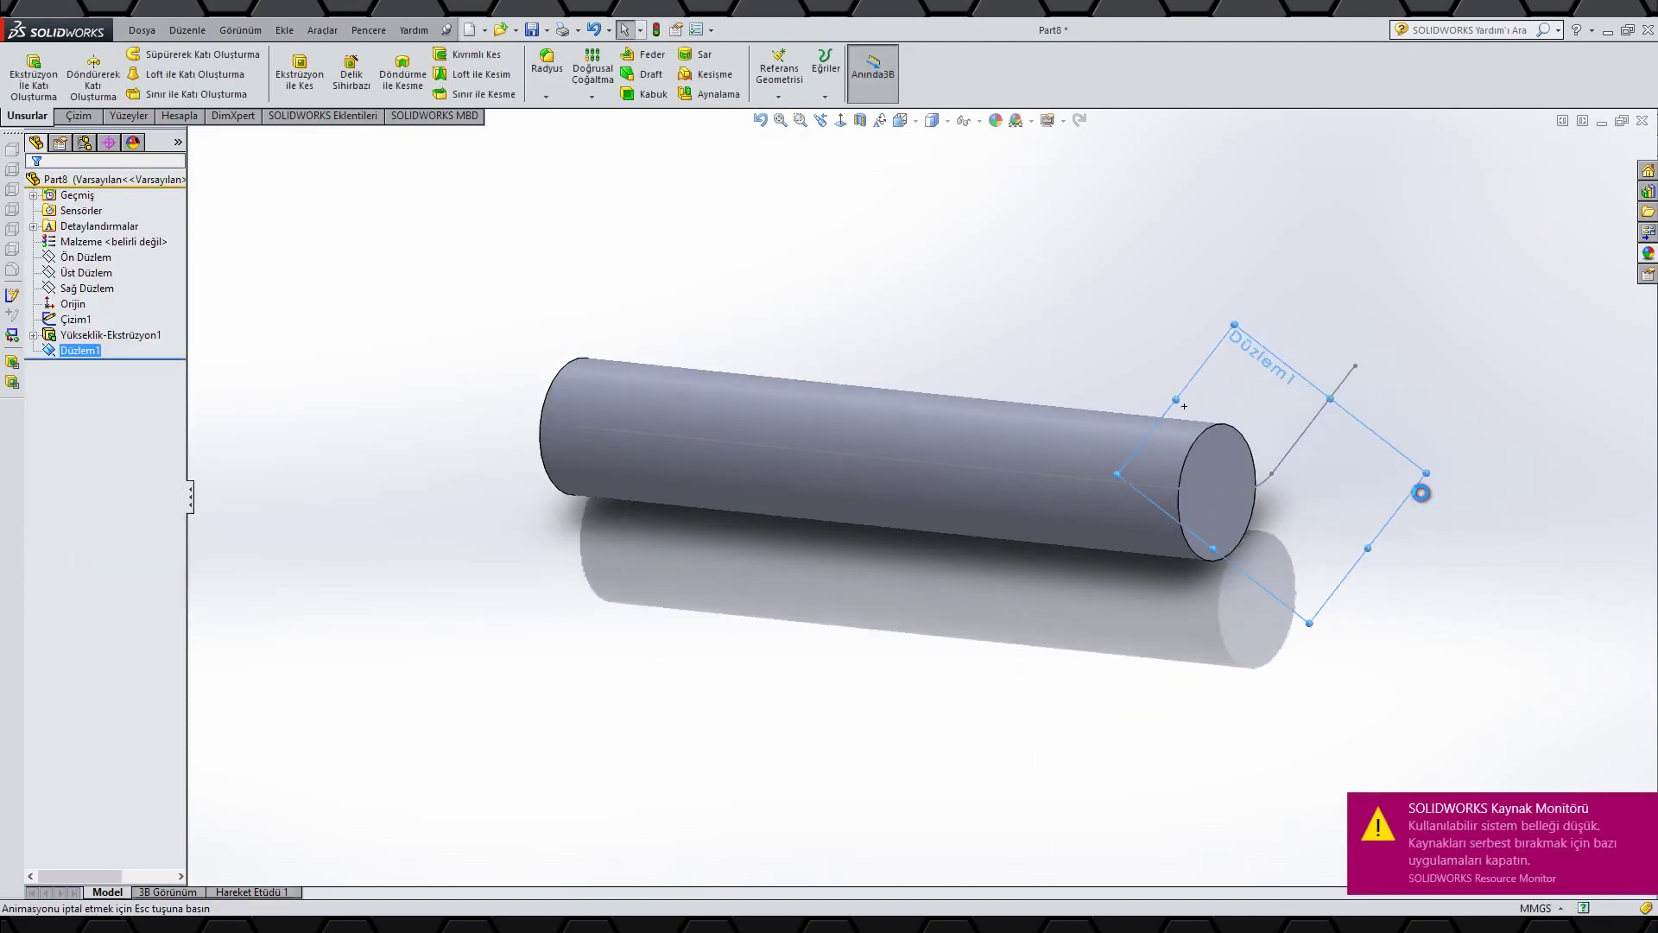
pyautogui.moveTo(683, 276); pyautogui.dragTo(1364, 268, button='right')
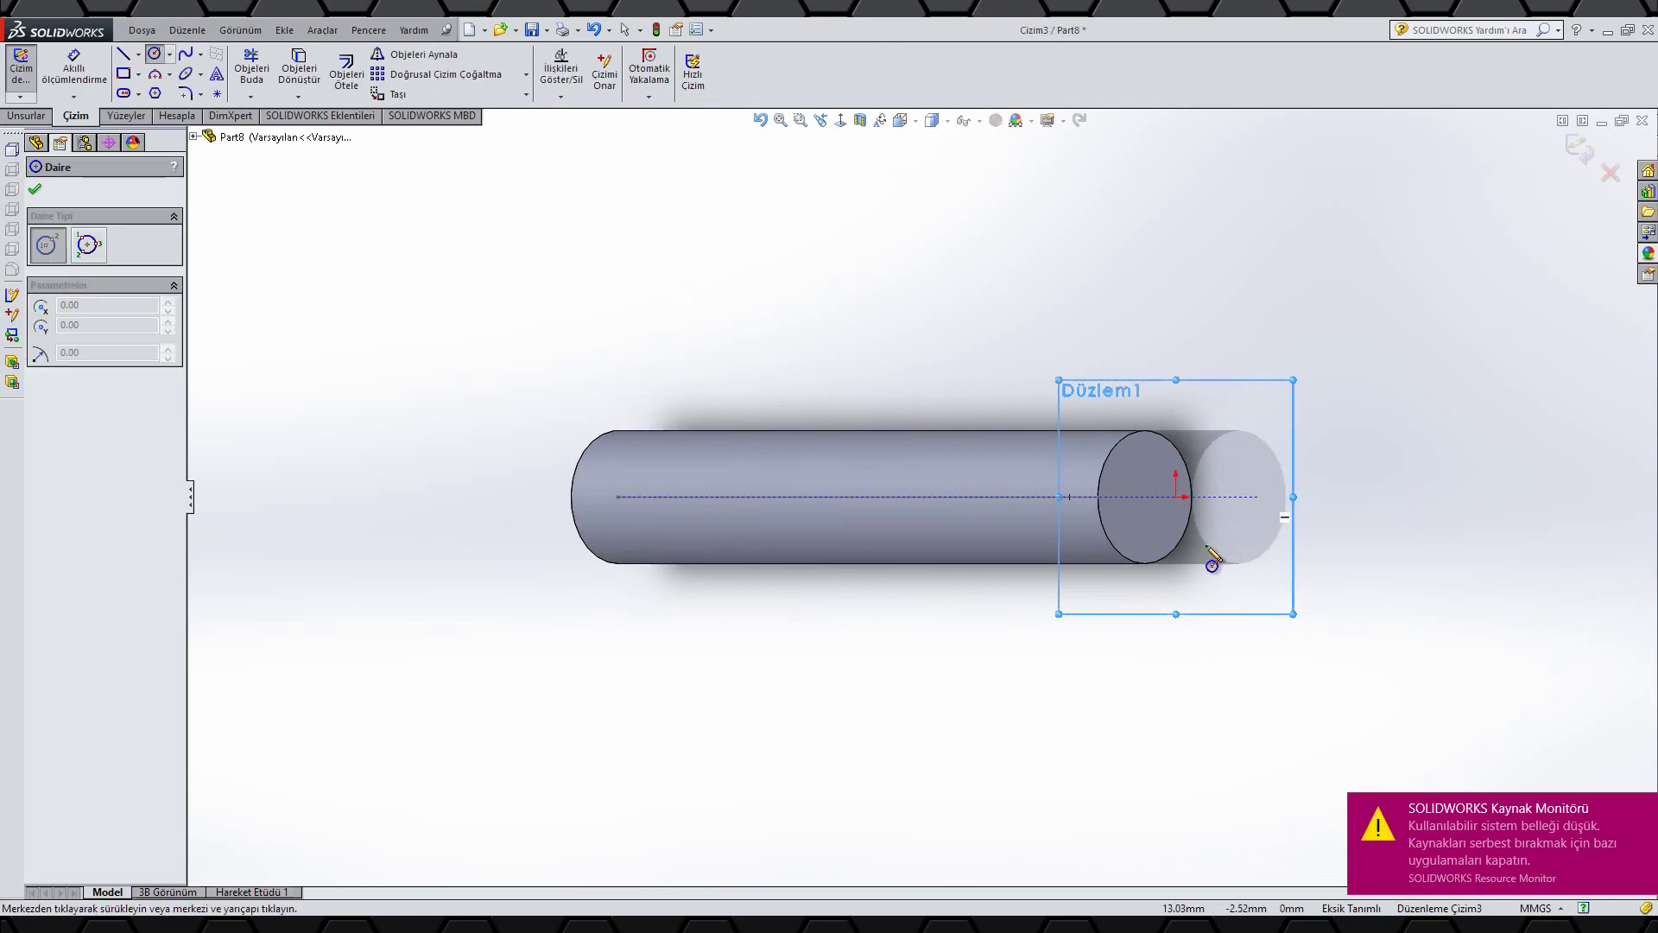
pyautogui.click(1203, 454)
pyautogui.click(1242, 418)
pyautogui.press('Escape')
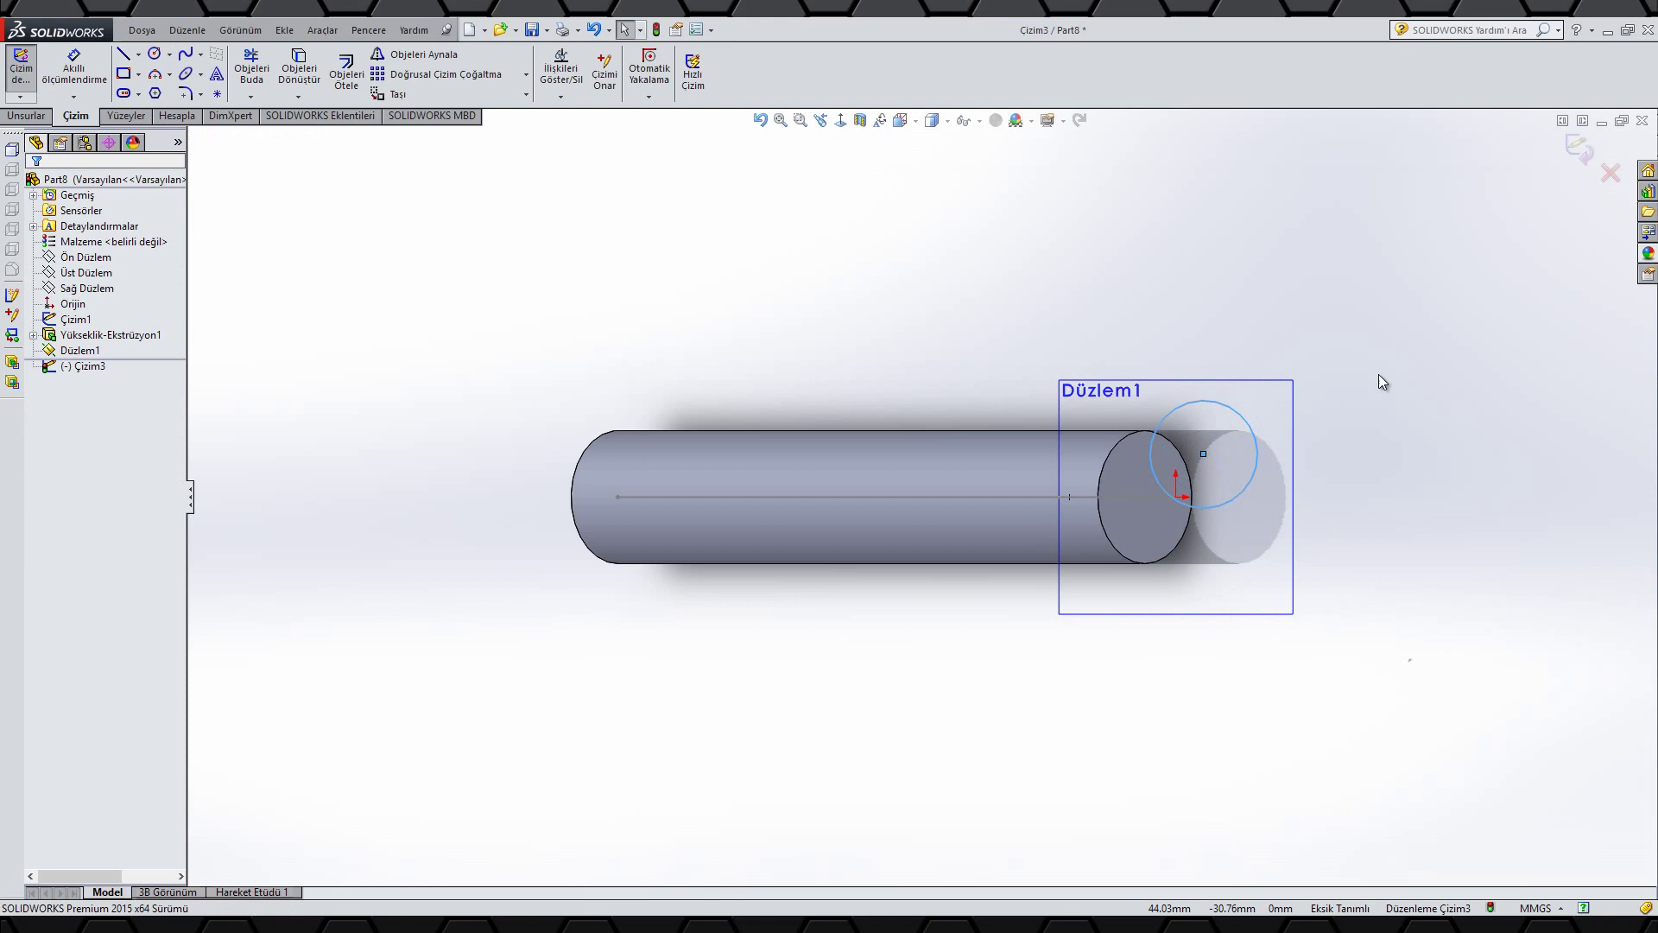
# - Dimension the new circle and set its diameter to 19 mm
pyautogui.moveTo(1409, 659); pyautogui.dragTo(1364, 536, button='right')
pyautogui.click(1243, 418)
pyautogui.click(1268, 338)
pyautogui.write('19')
pyautogui.press('Return')
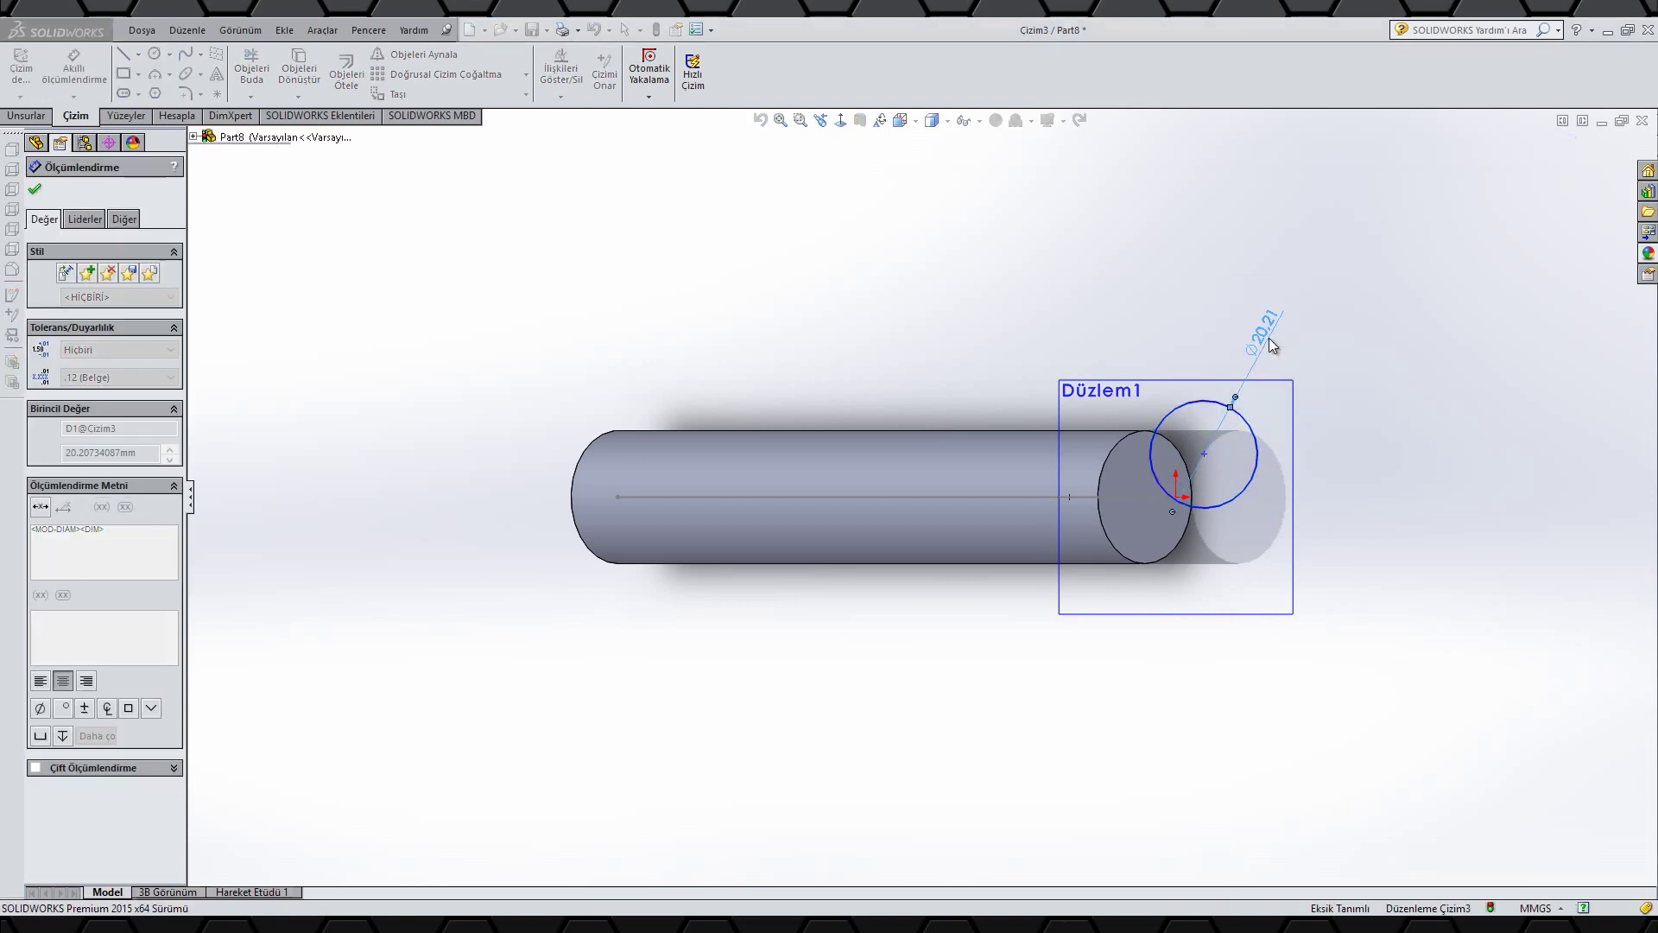
pyautogui.rightClick(1280, 367)
pyautogui.click(1288, 384)
pyautogui.rightClick(1304, 404)
pyautogui.click(1338, 451)
pyautogui.rightClick(1347, 337)
pyautogui.click(1381, 348)
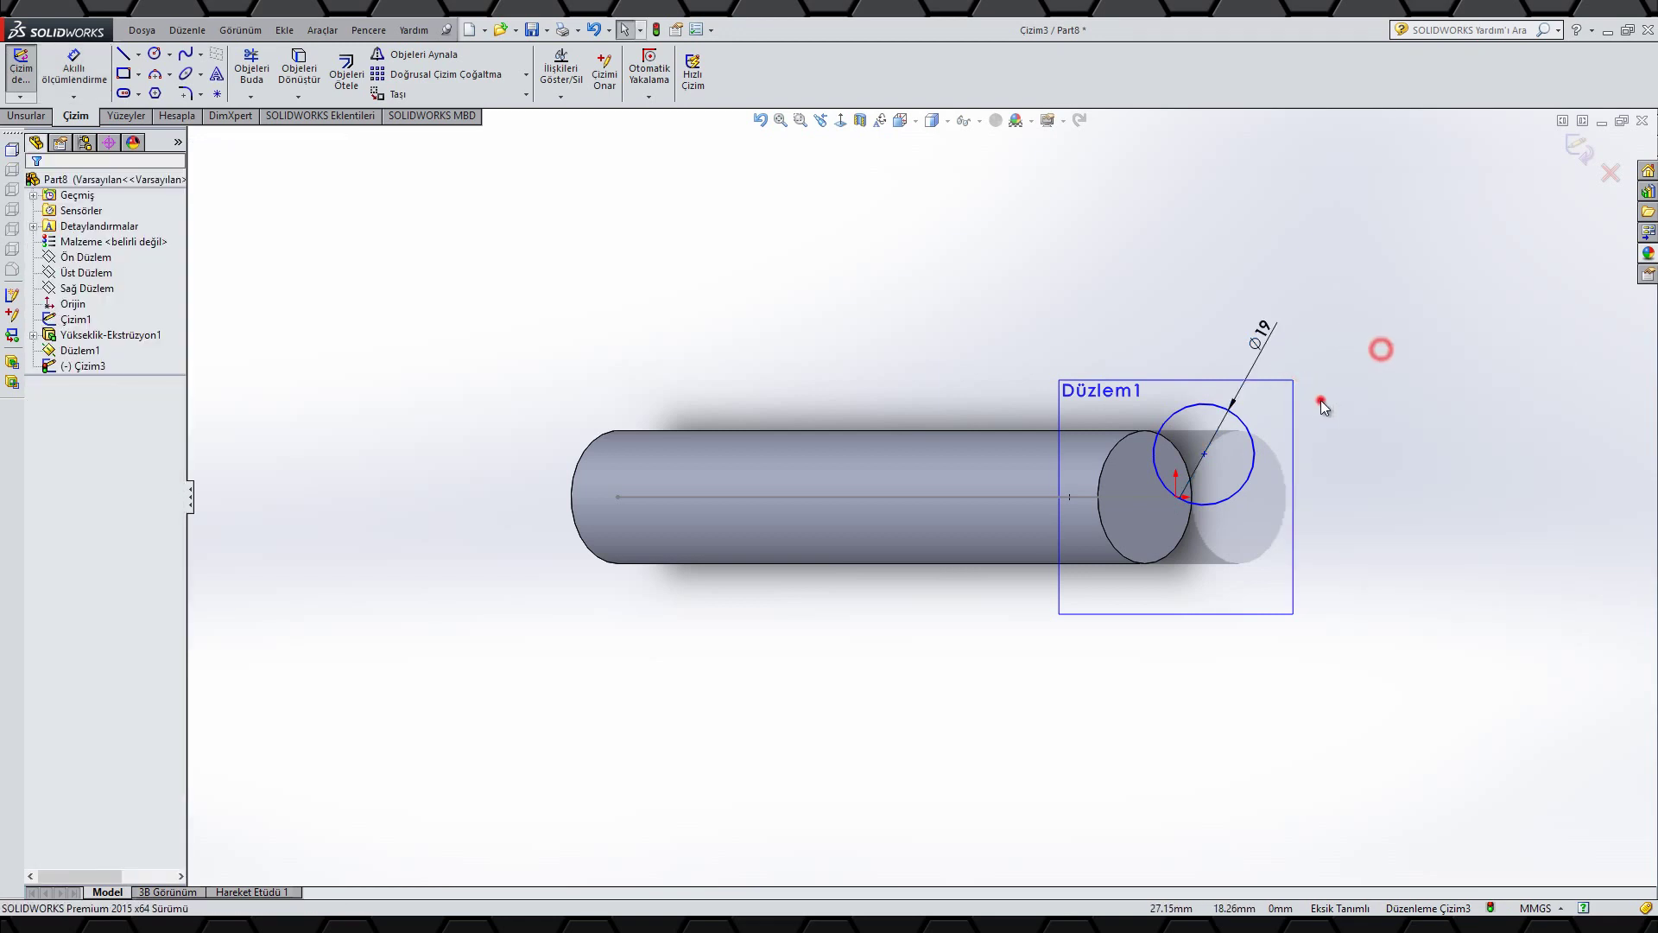
# - Make the 19 mm circle's centre coincident with the lower end point of the inclined line
pyautogui.click(1205, 453)
pyautogui.moveTo(1190, 479); pyautogui.dragTo(1233, 385, button='middle')
pyautogui.scroll(-4, 1233, 385)
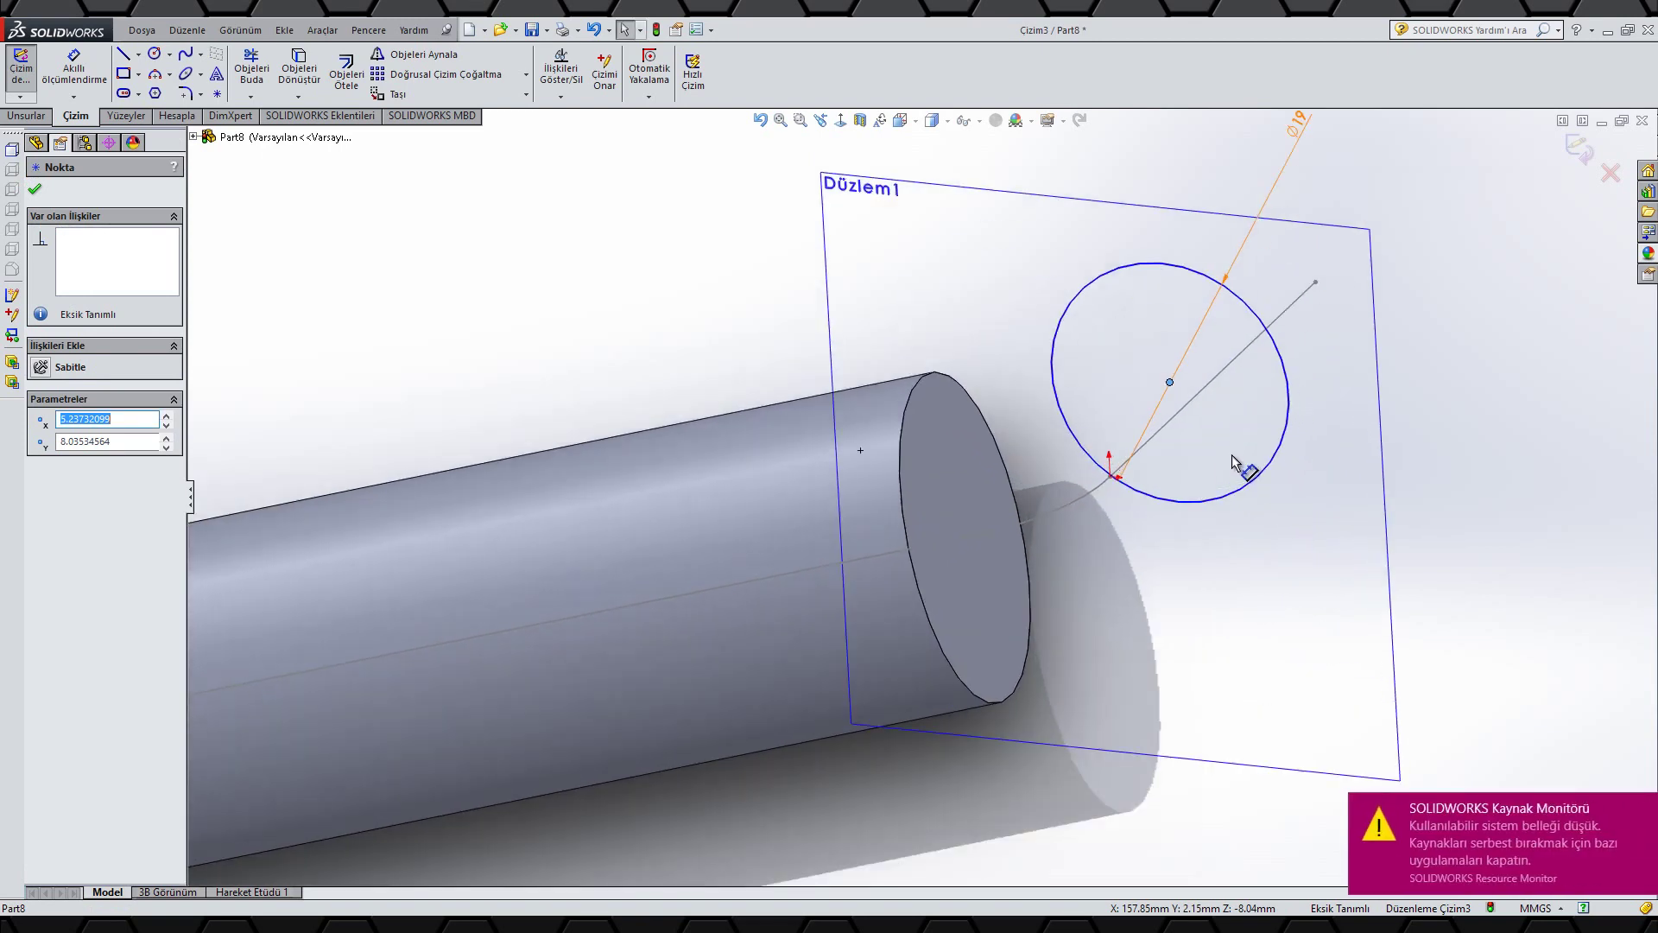
pyautogui.click(1109, 475)
pyautogui.keyDown('ctrl'); pyautogui.click(1169, 382); pyautogui.keyUp('ctrl')
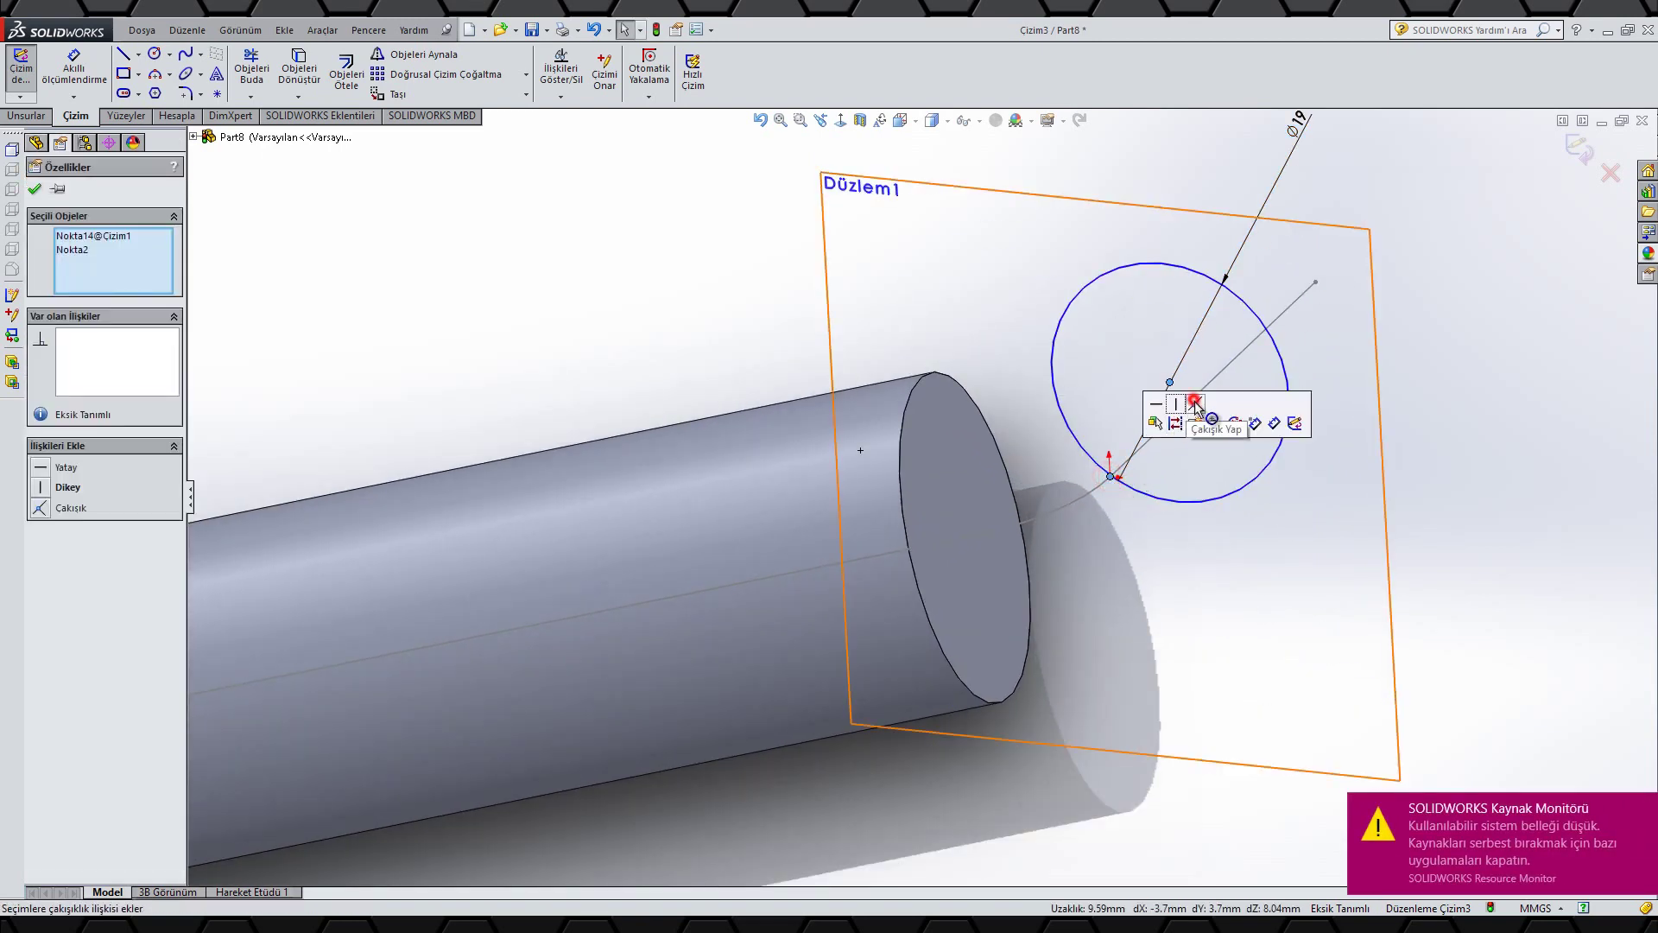
pyautogui.click(1194, 399)
pyautogui.keyDown('shift'); pyautogui.moveTo(1461, 316); pyautogui.dragTo(1462, 136, button='middle'); pyautogui.keyUp('shift')
pyautogui.click(27, 116)
pyautogui.click(34, 76)
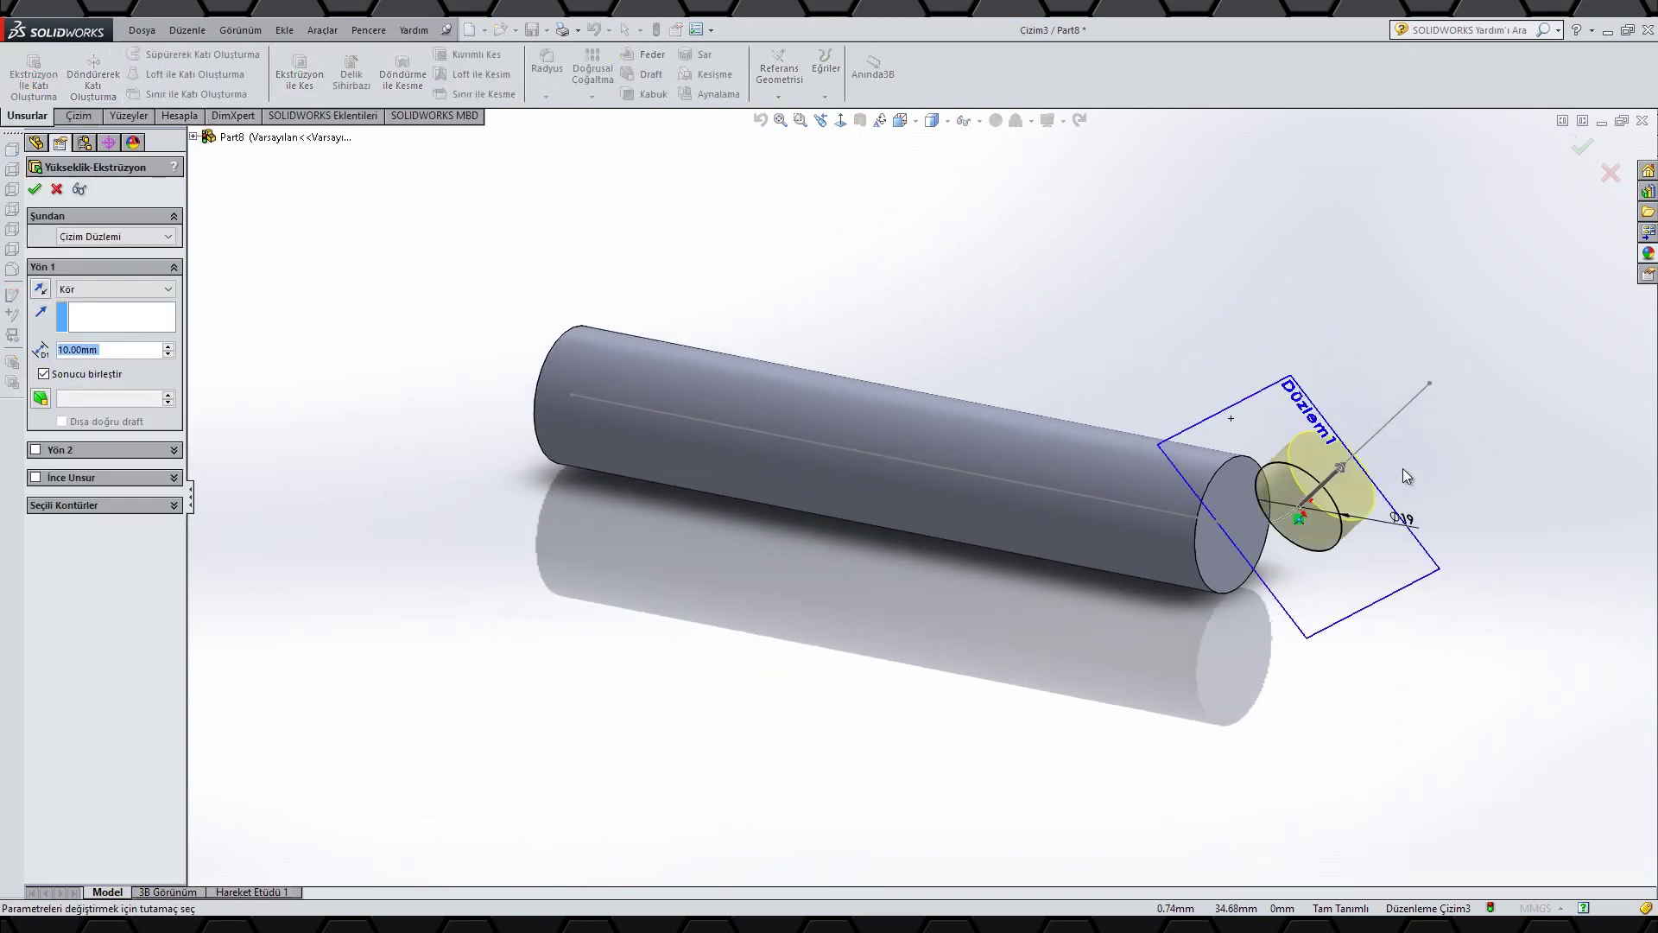
pyautogui.click(1463, 368)
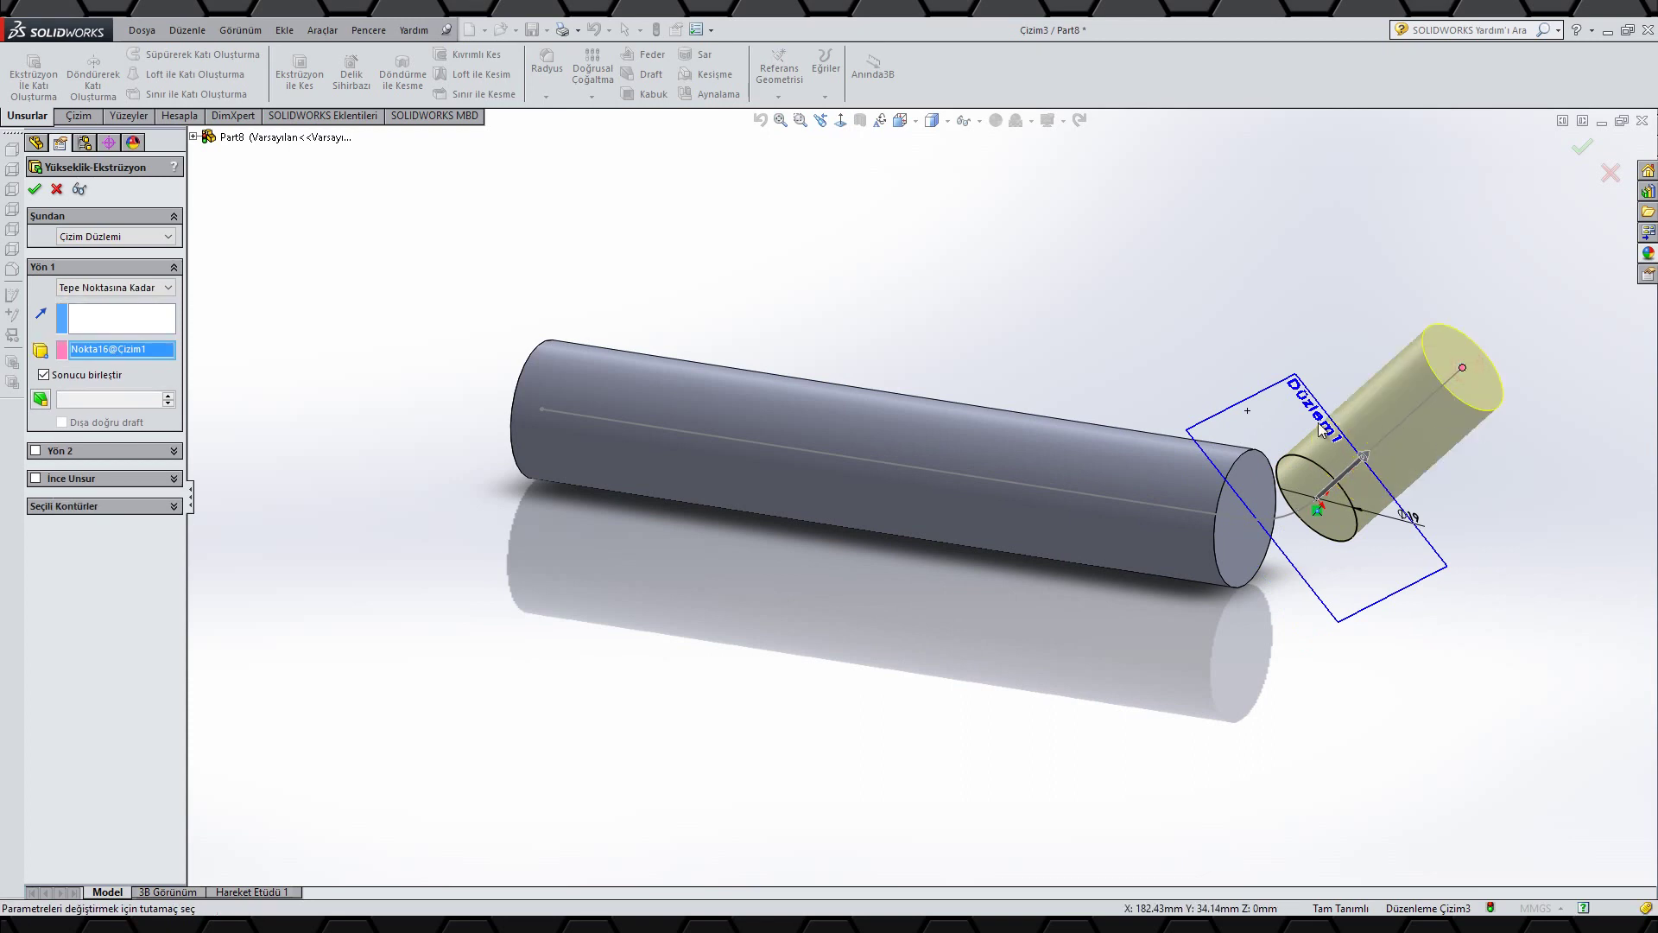
pyautogui.click(41, 399)
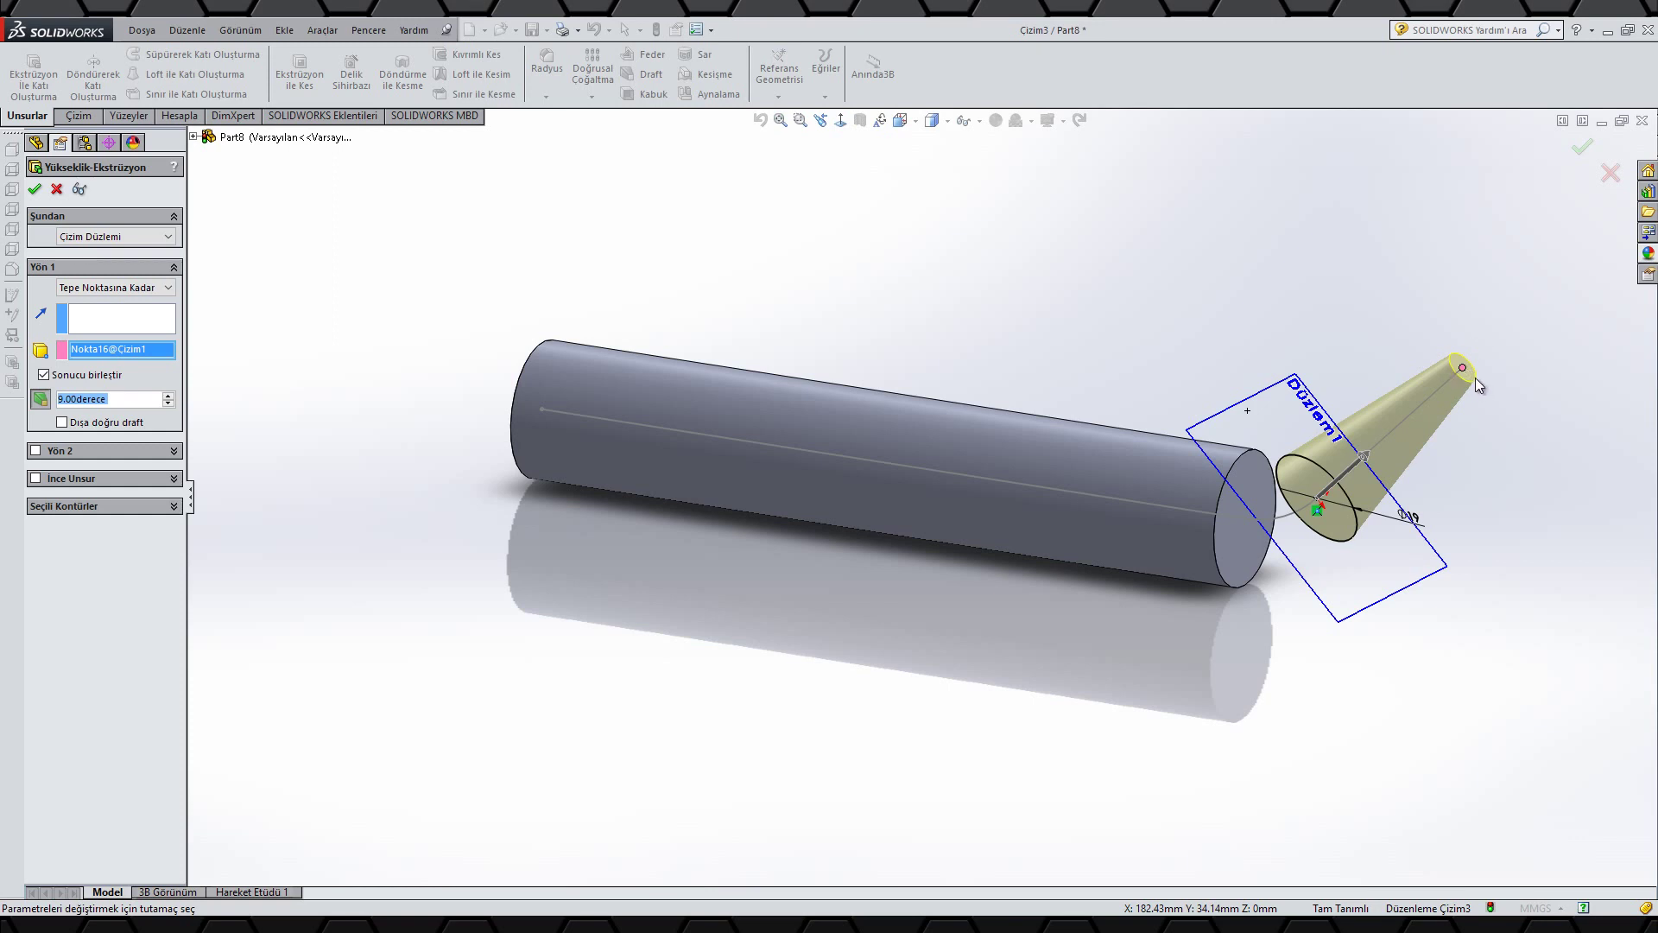
pyautogui.click(1609, 172)
# - Exit the sketch and create a reference plane through the inclined line's free end point, perpendicular to that line
pyautogui.click(1576, 151)
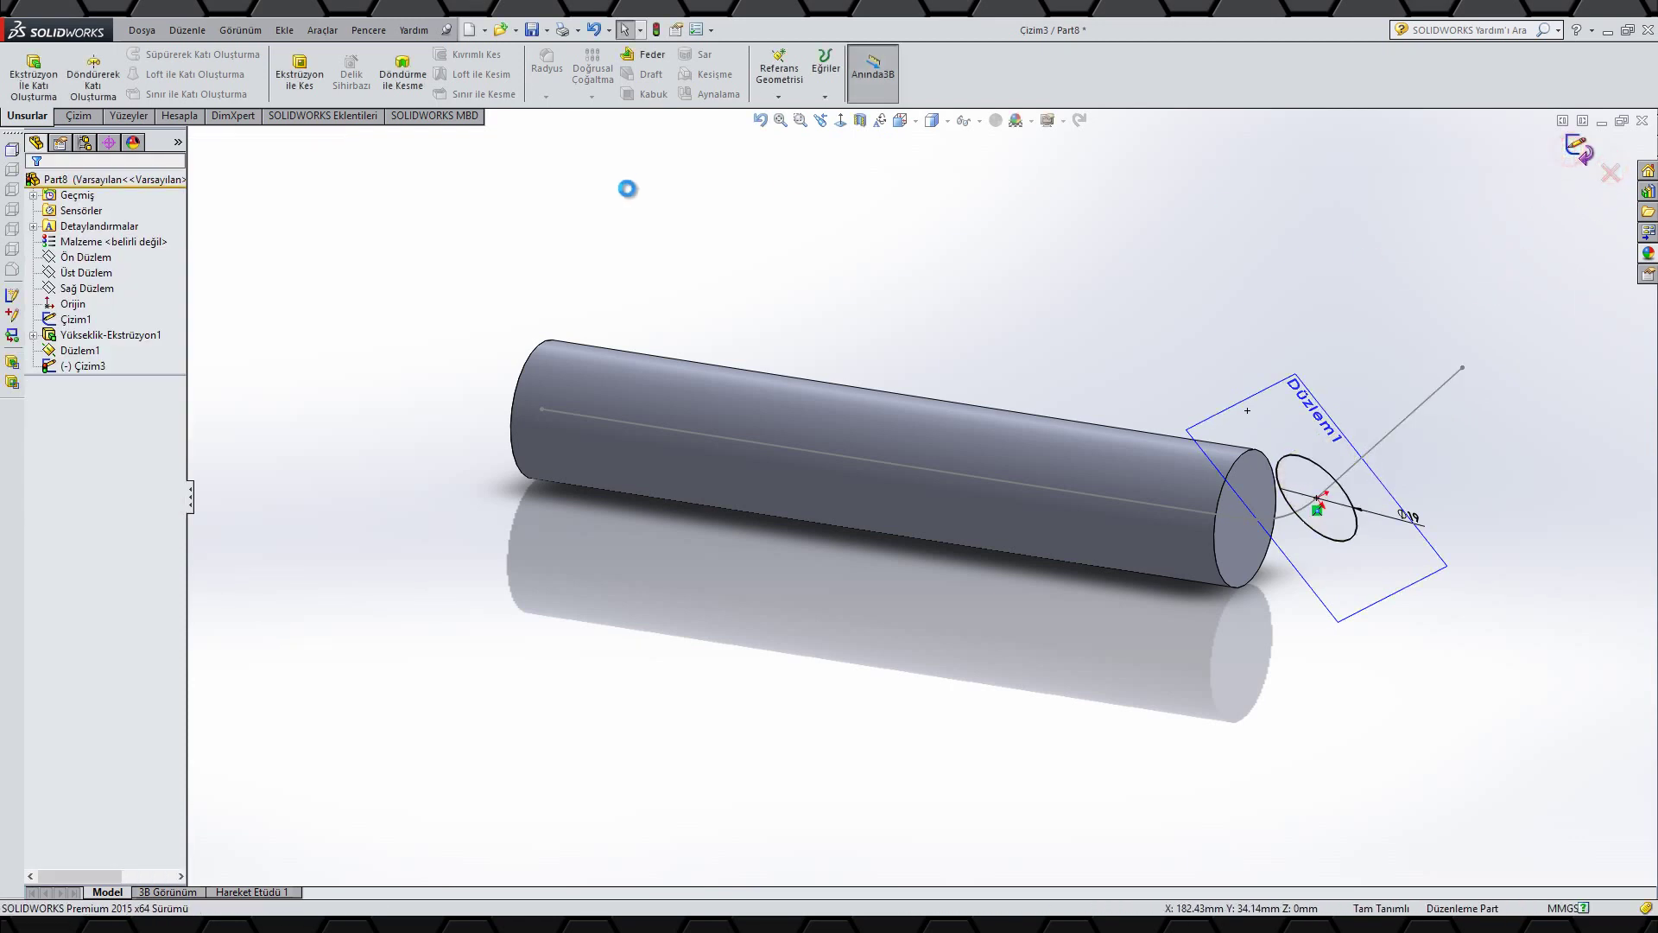
pyautogui.click(779, 73)
pyautogui.click(781, 114)
pyautogui.click(1461, 370)
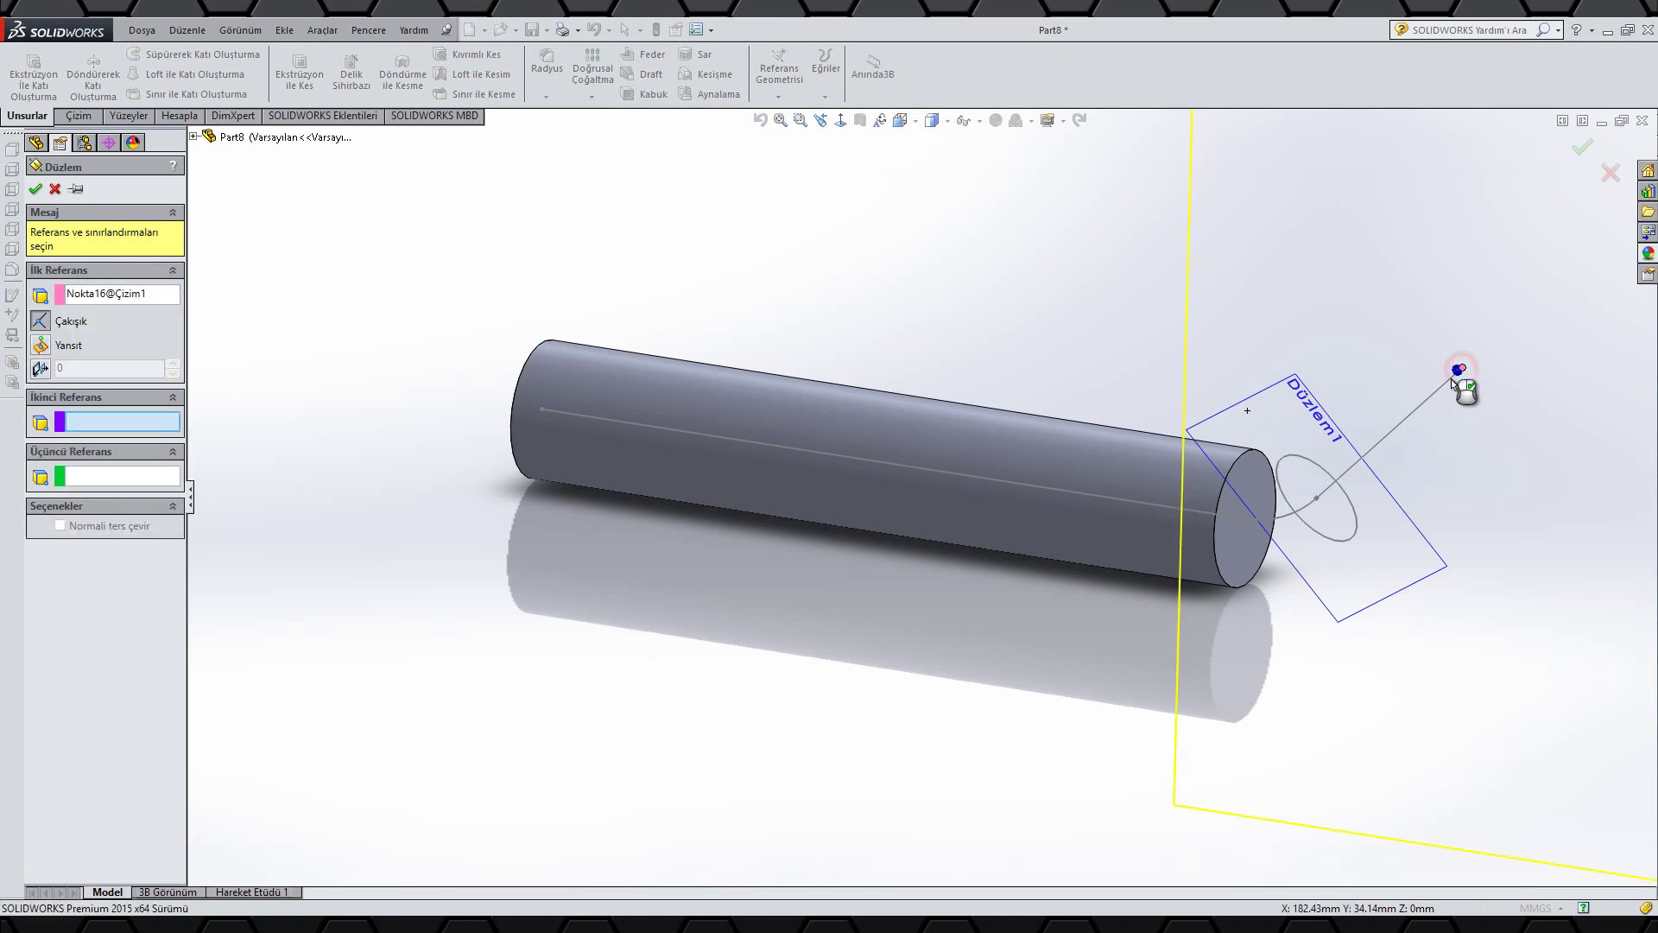
pyautogui.click(1447, 382)
pyautogui.rightClick(1420, 329)
# - Start a sketch on the end plane and draw a circle about 8.8 mm in diameter centred on the inclined line's free end
pyautogui.click(1466, 308)
pyautogui.click(1480, 270)
pyautogui.moveTo(1130, 329); pyautogui.dragTo(1309, 297, button='right')
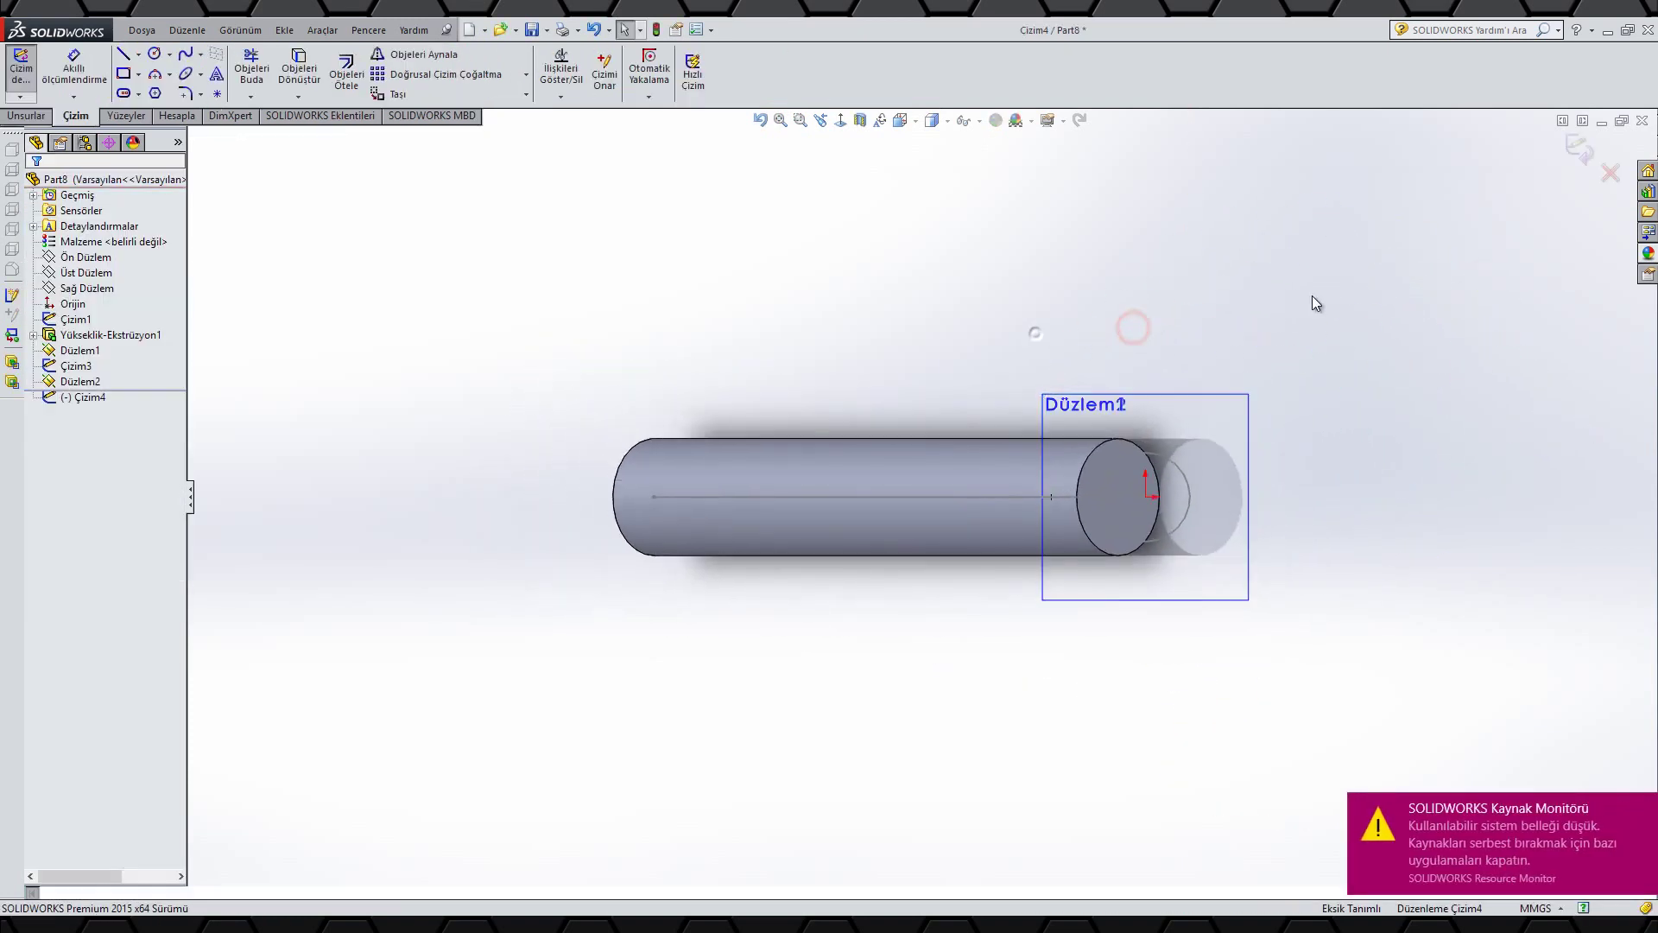
pyautogui.moveTo(1253, 347); pyautogui.dragTo(1305, 278, button='middle')
pyautogui.scroll(-3, 1295, 407)
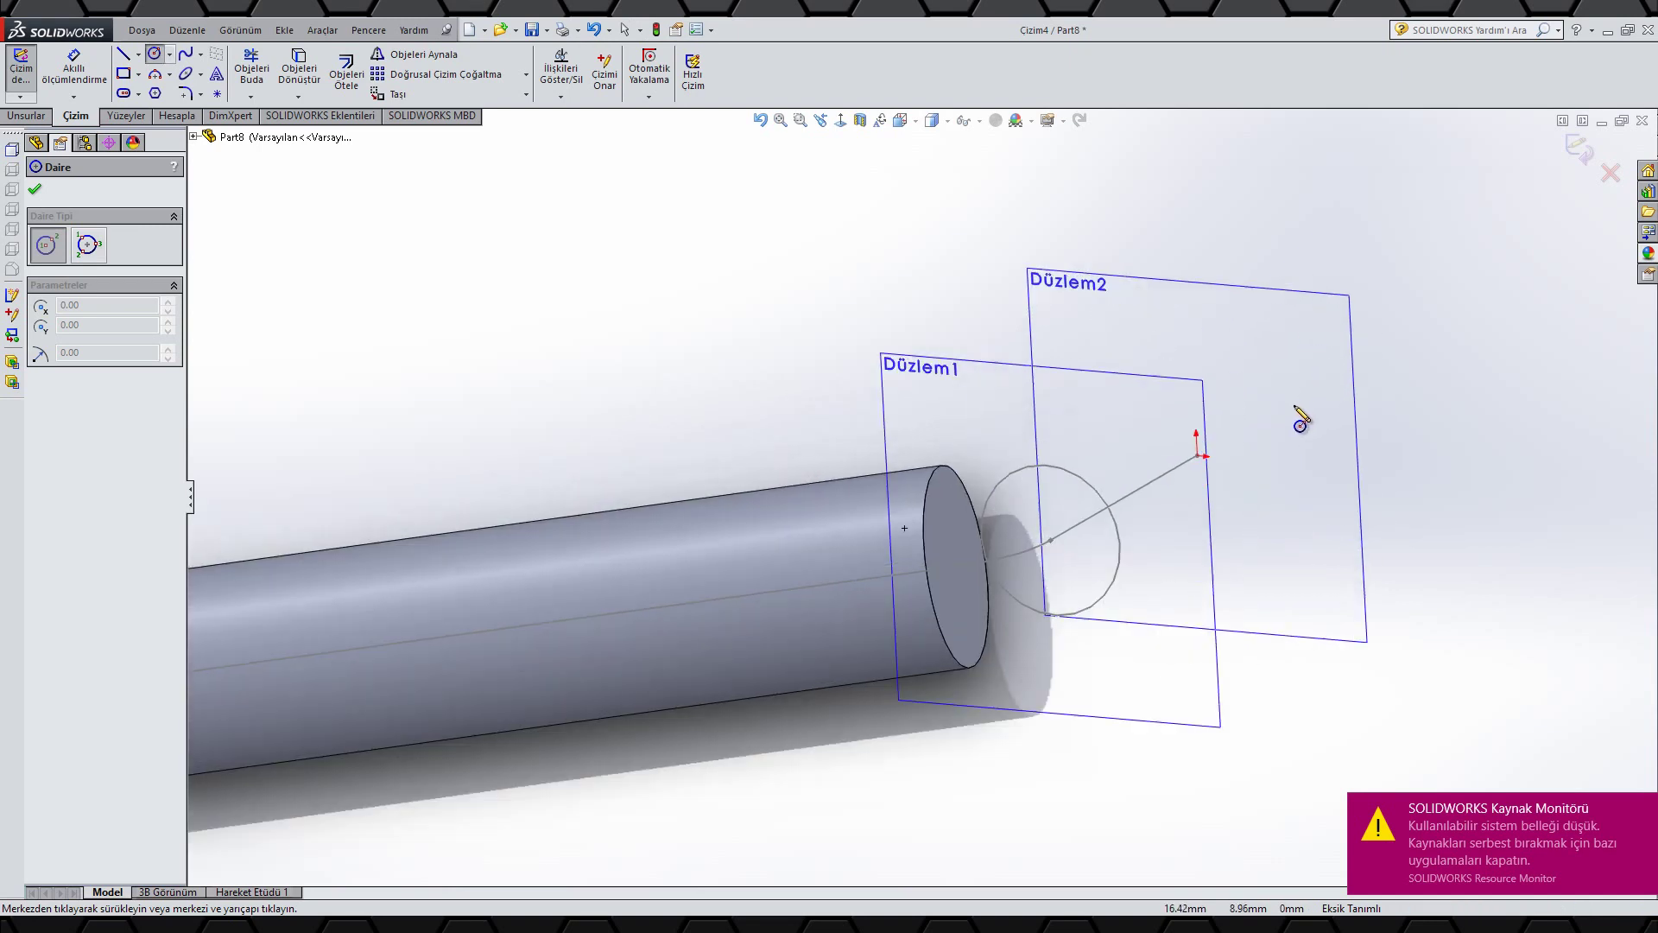
pyautogui.click(1198, 456)
pyautogui.click(1198, 490)
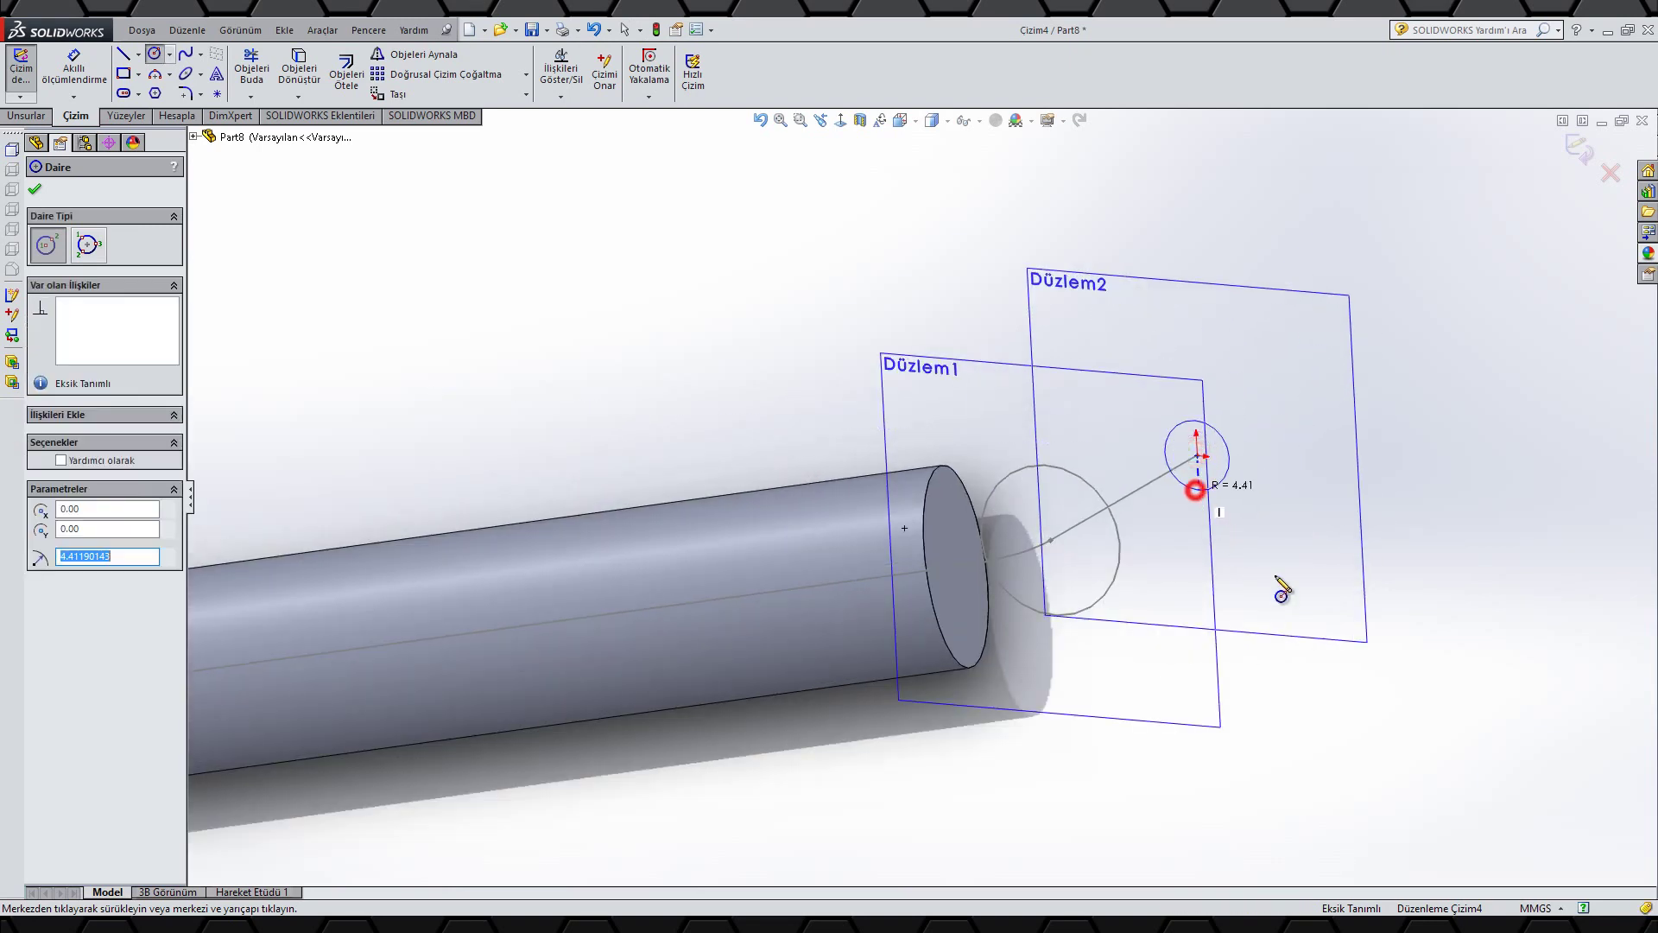
# - Dimension the end circle with a diameter of 8 mm and exit the sketch
pyautogui.moveTo(1254, 562); pyautogui.dragTo(1260, 304, button='right')
pyautogui.press('d')
pyautogui.click(1231, 447)
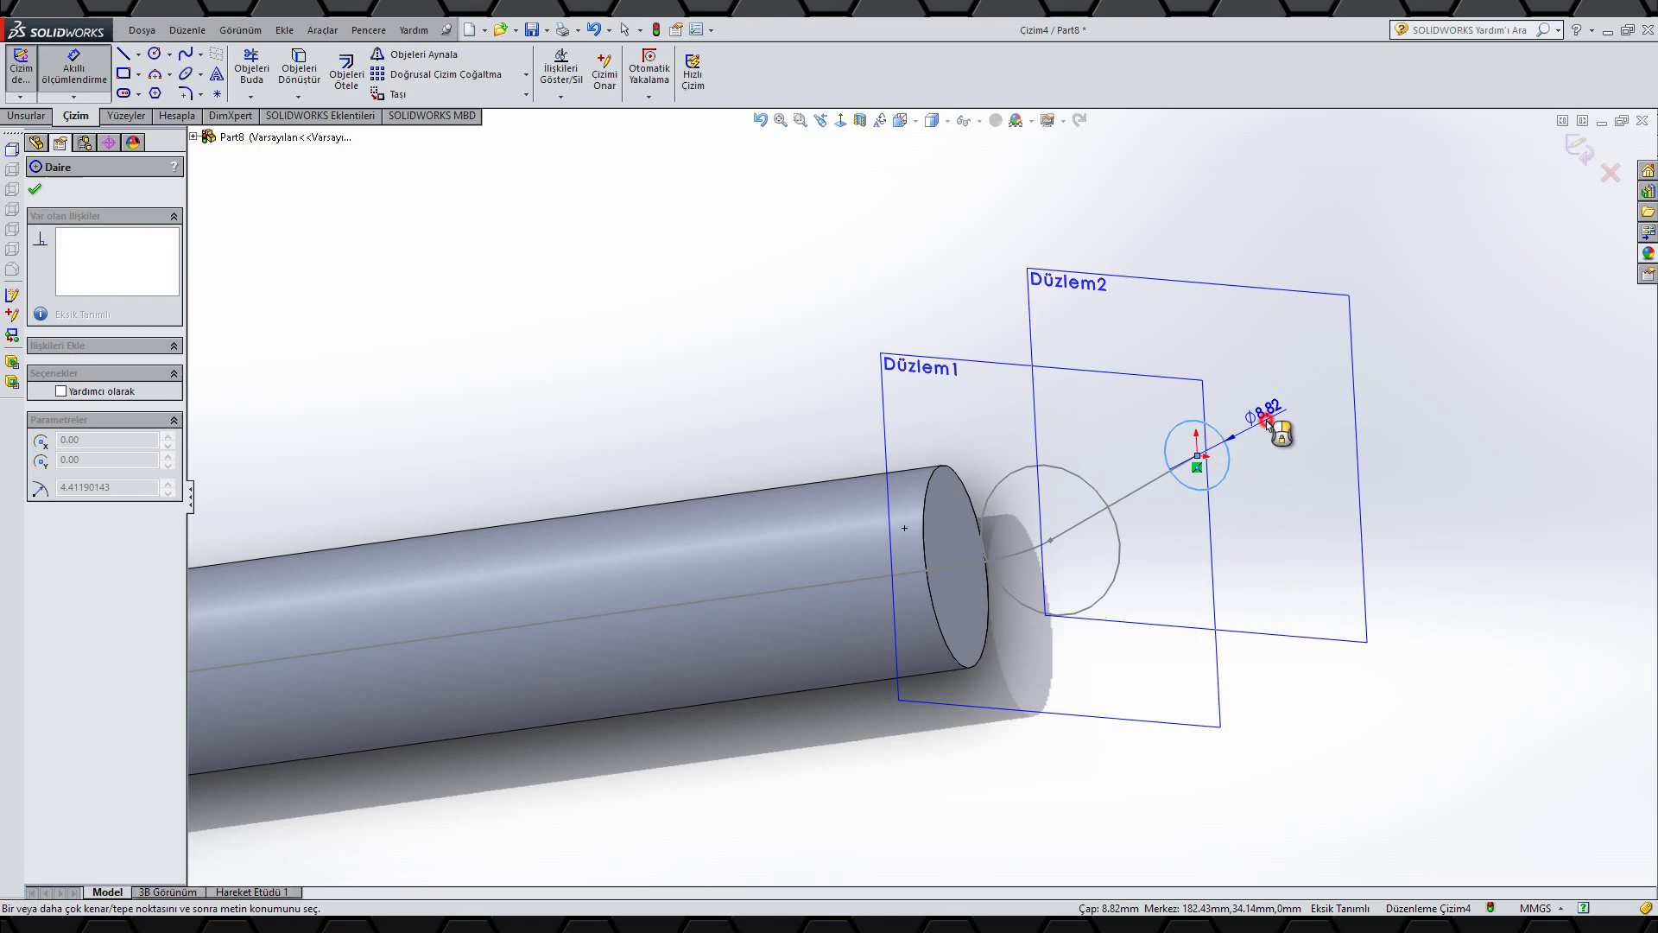
pyautogui.click(1269, 423)
pyautogui.write('8')
pyautogui.press('Return')
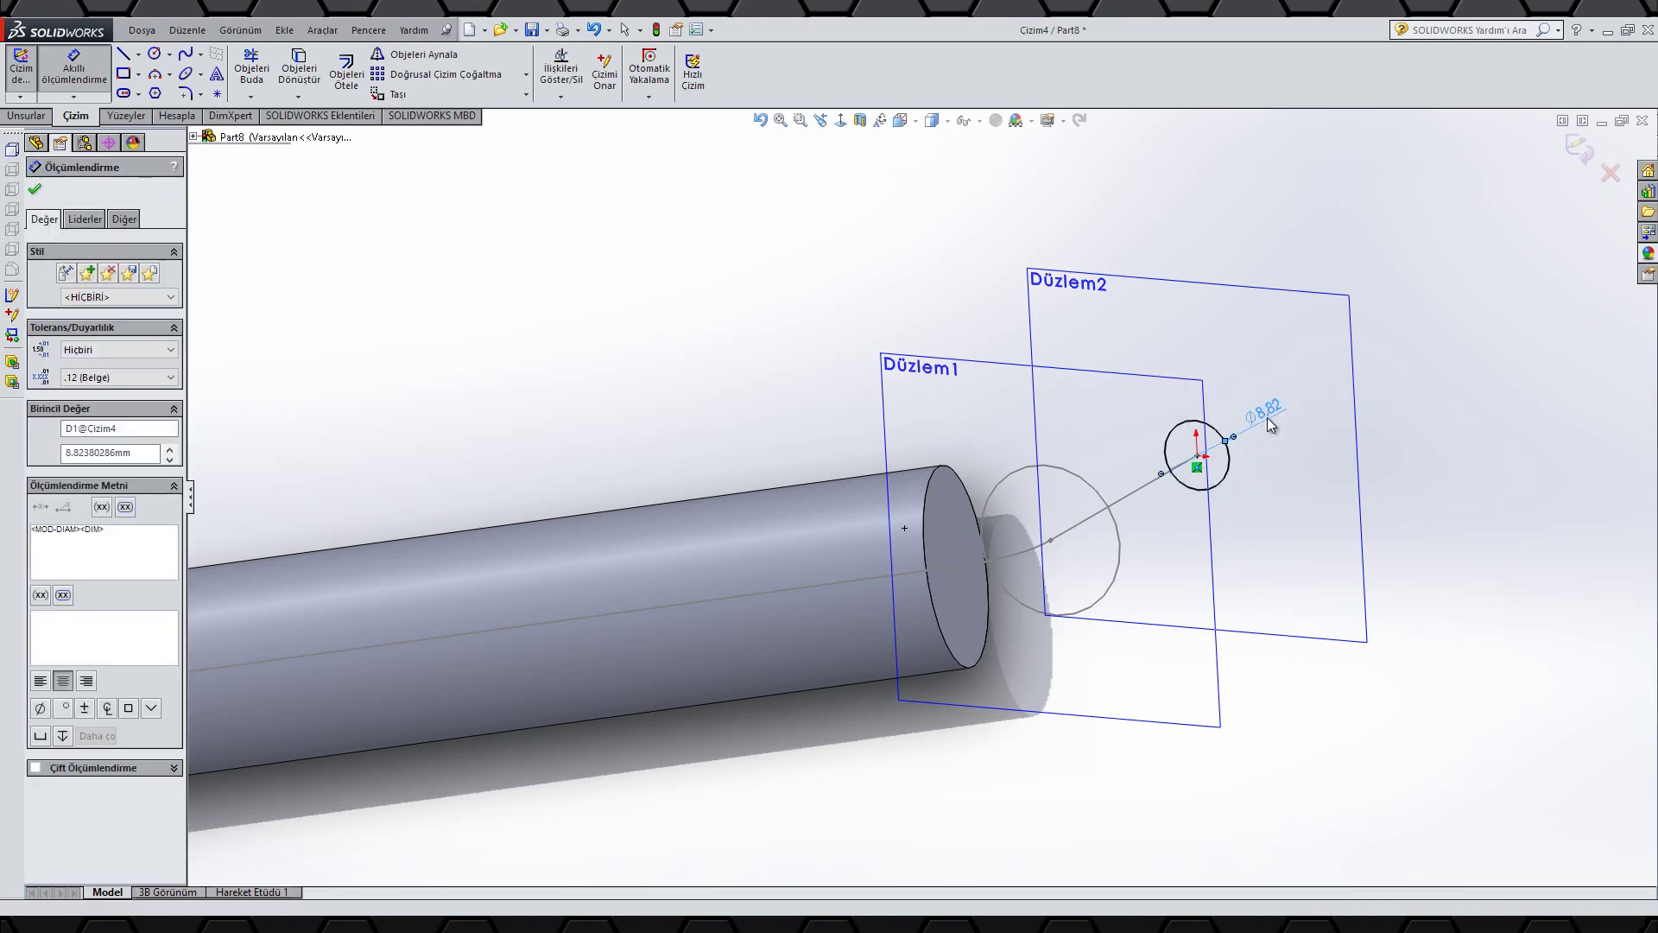
pyautogui.click(1567, 160)
pyautogui.click(1162, 293)
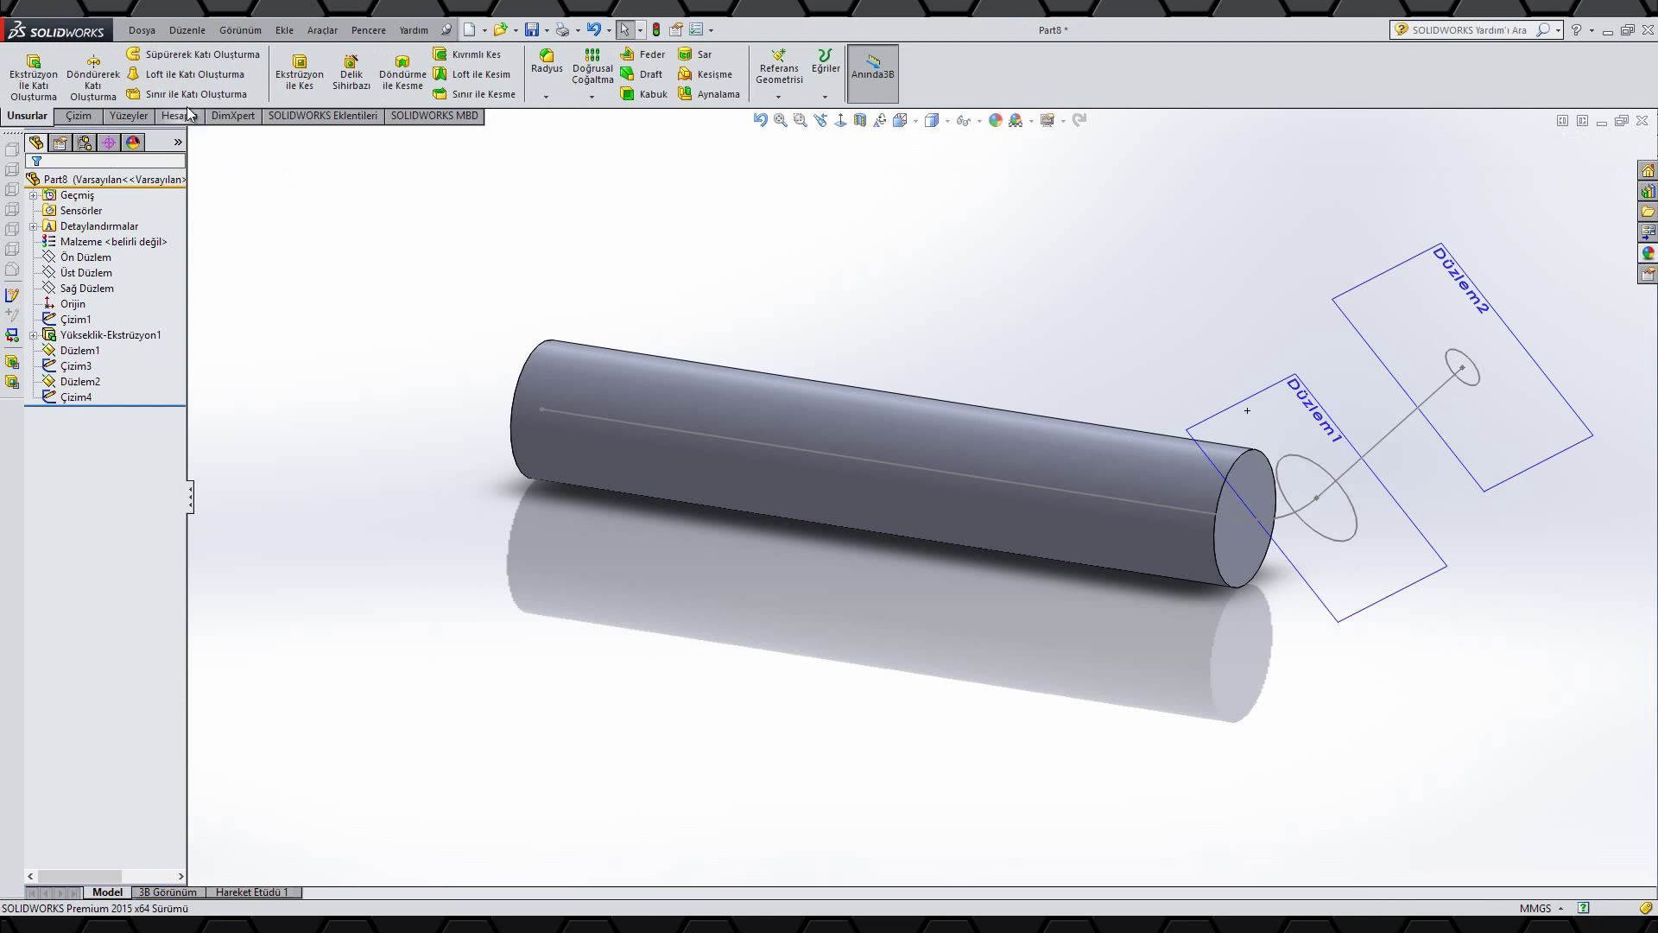
# - Loft a solid between the 19 mm circle and the 8 mm circle on the two inclined reference planes
pyautogui.click(167, 76)
pyautogui.click(1279, 466)
pyautogui.click(1447, 361)
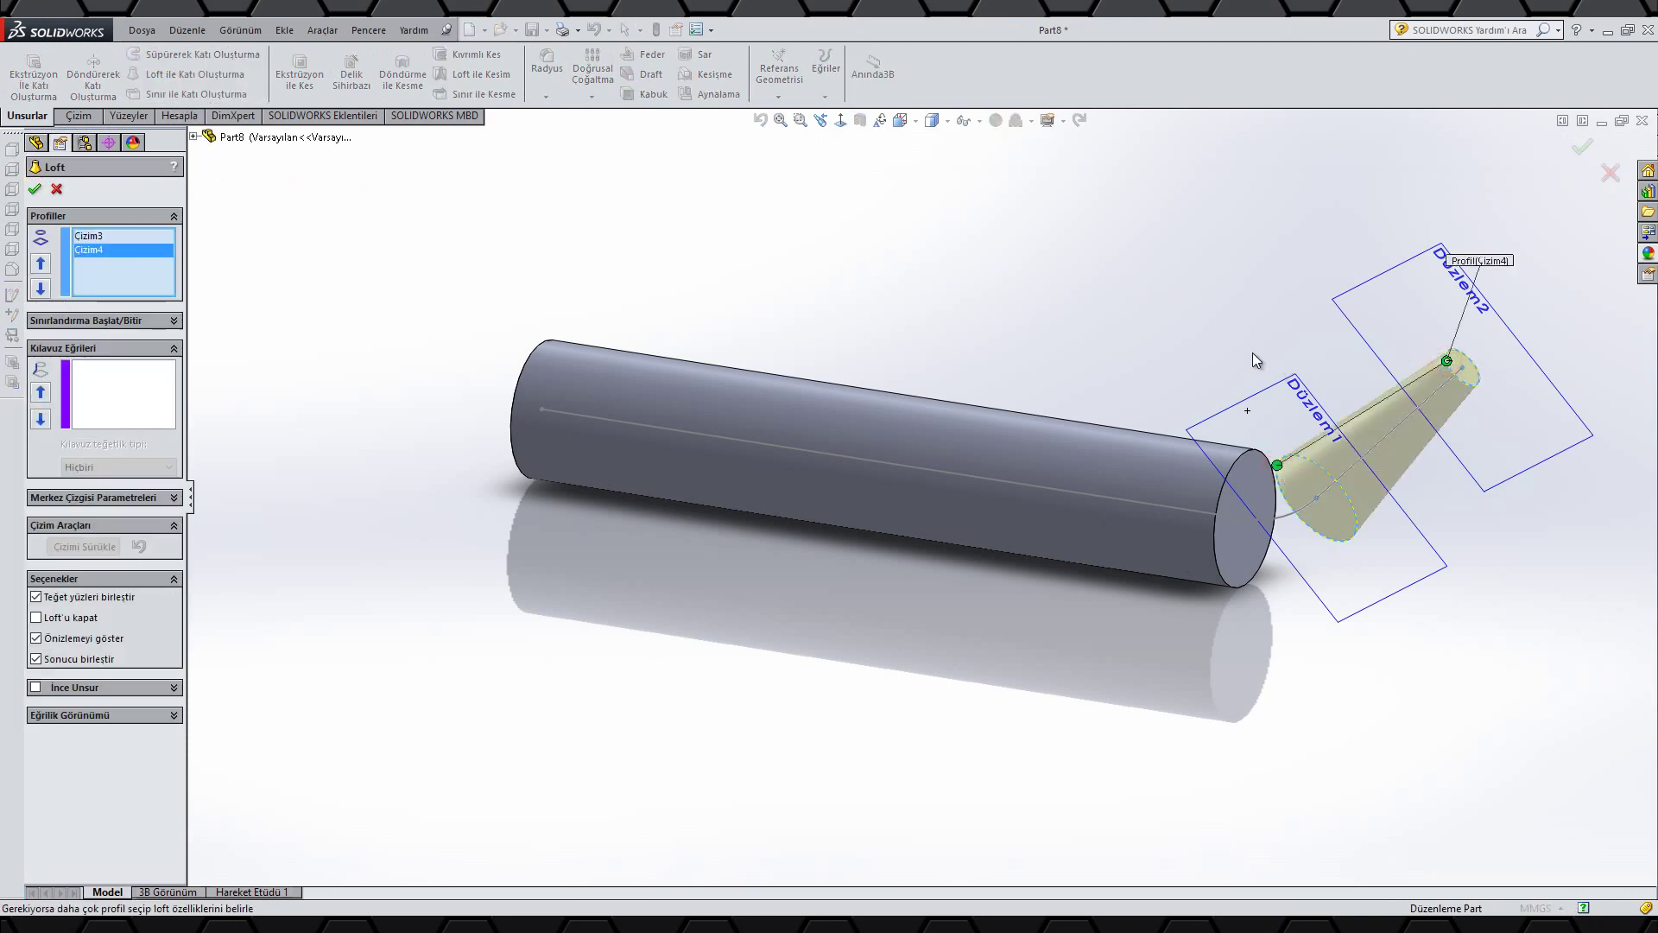
pyautogui.hotkey('ctrl', '1')
pyautogui.moveTo(1132, 527); pyautogui.dragTo(1000, 433)
pyautogui.moveTo(1274, 425); pyautogui.dragTo(1169, 337)
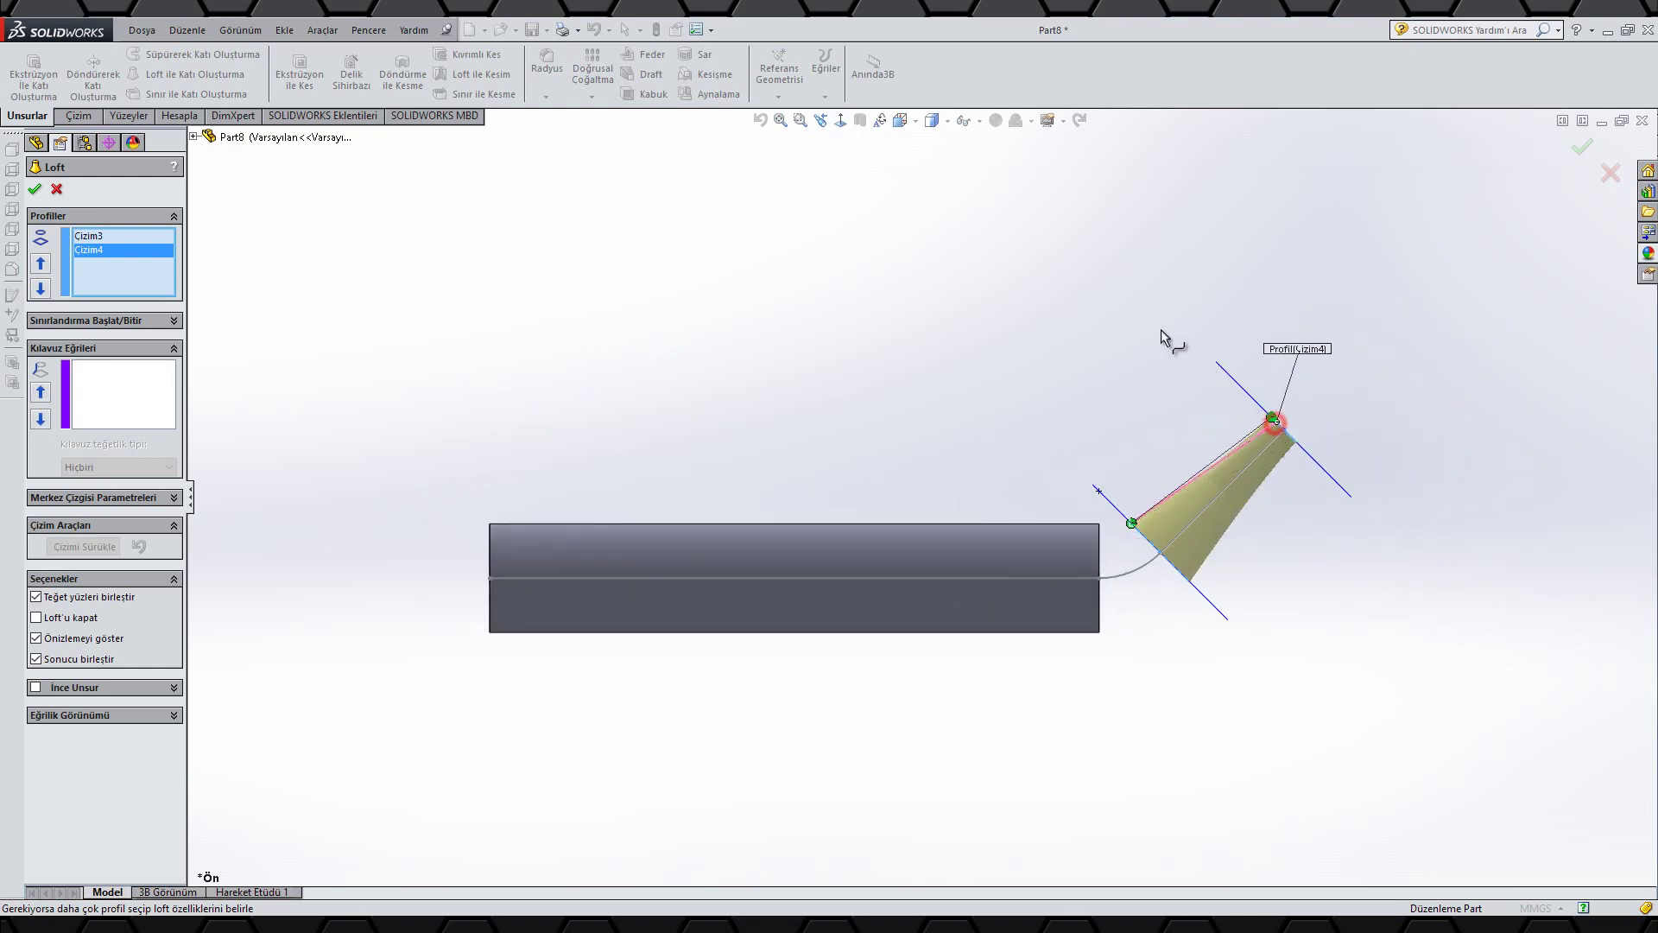
pyautogui.scroll(-3, 1220, 416)
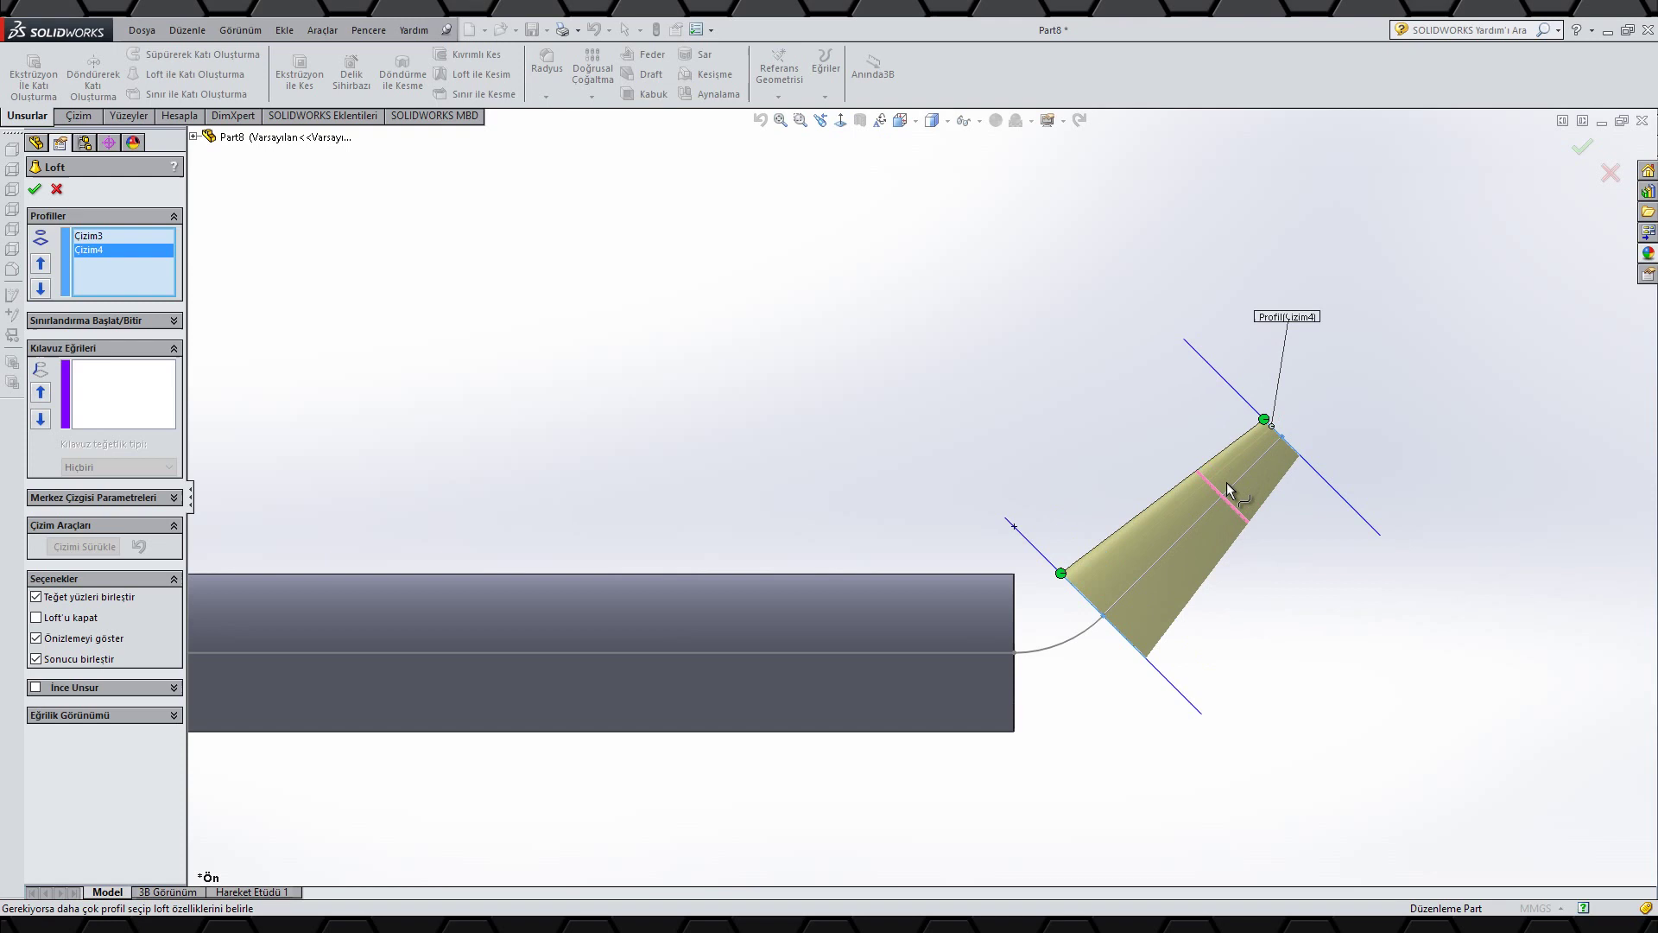
pyautogui.moveTo(1110, 423); pyautogui.dragTo(1040, 534, button='middle')
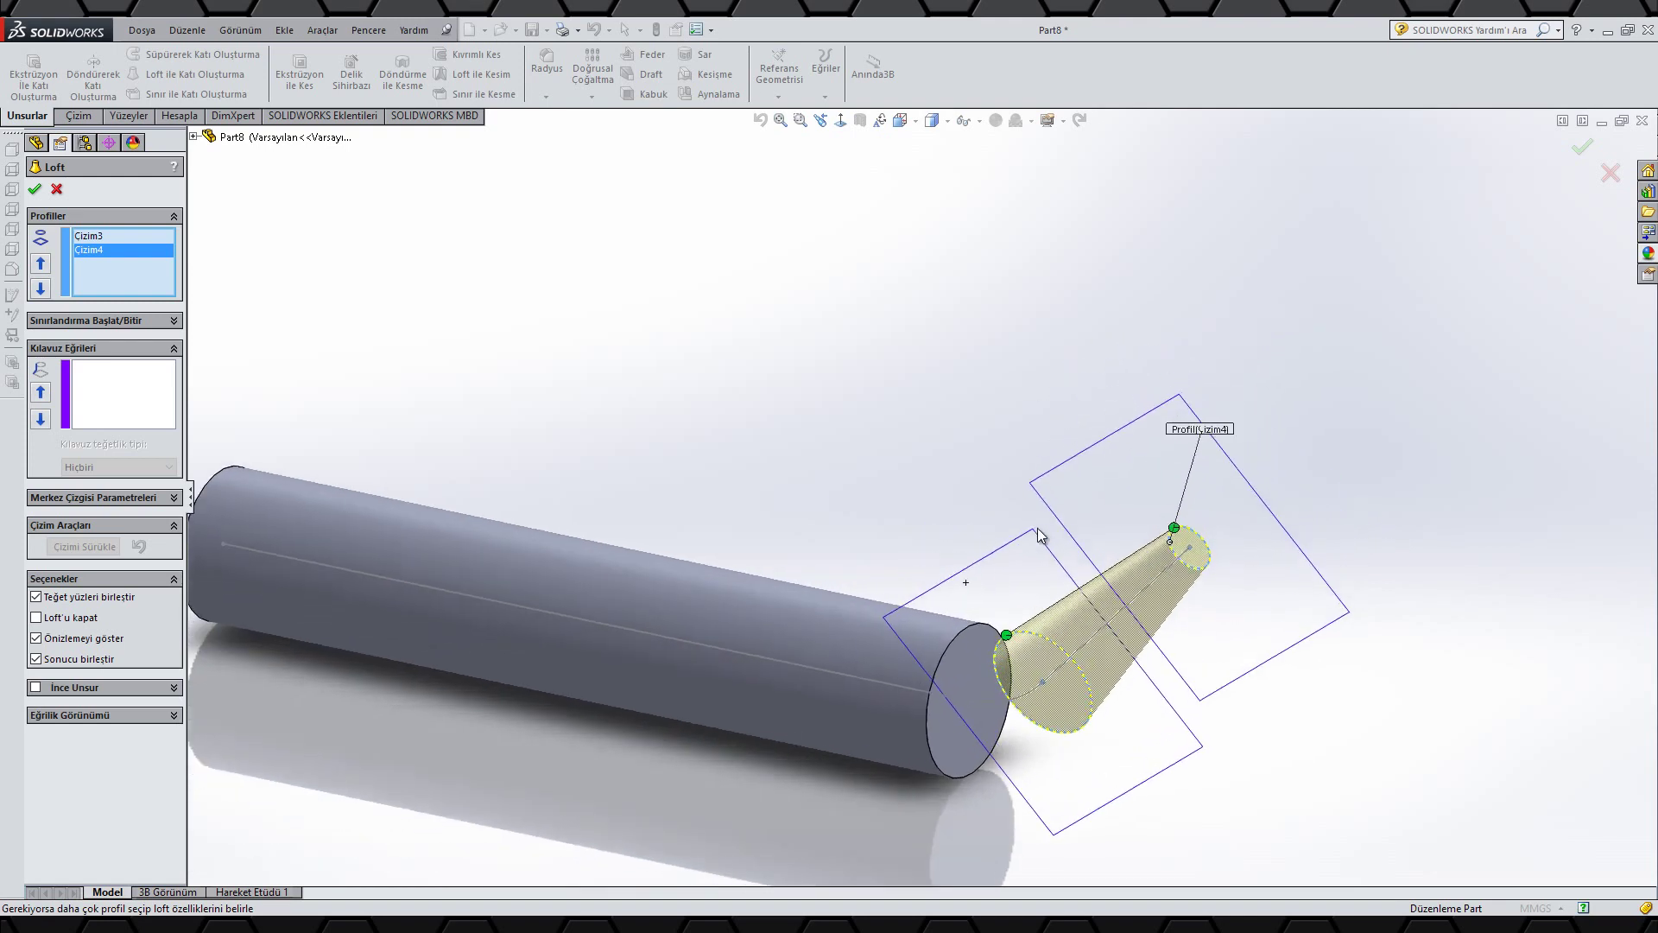
pyautogui.scroll(2, 1048, 548)
pyautogui.scroll(-1, 1040, 542)
pyautogui.scroll(-1, 1039, 542)
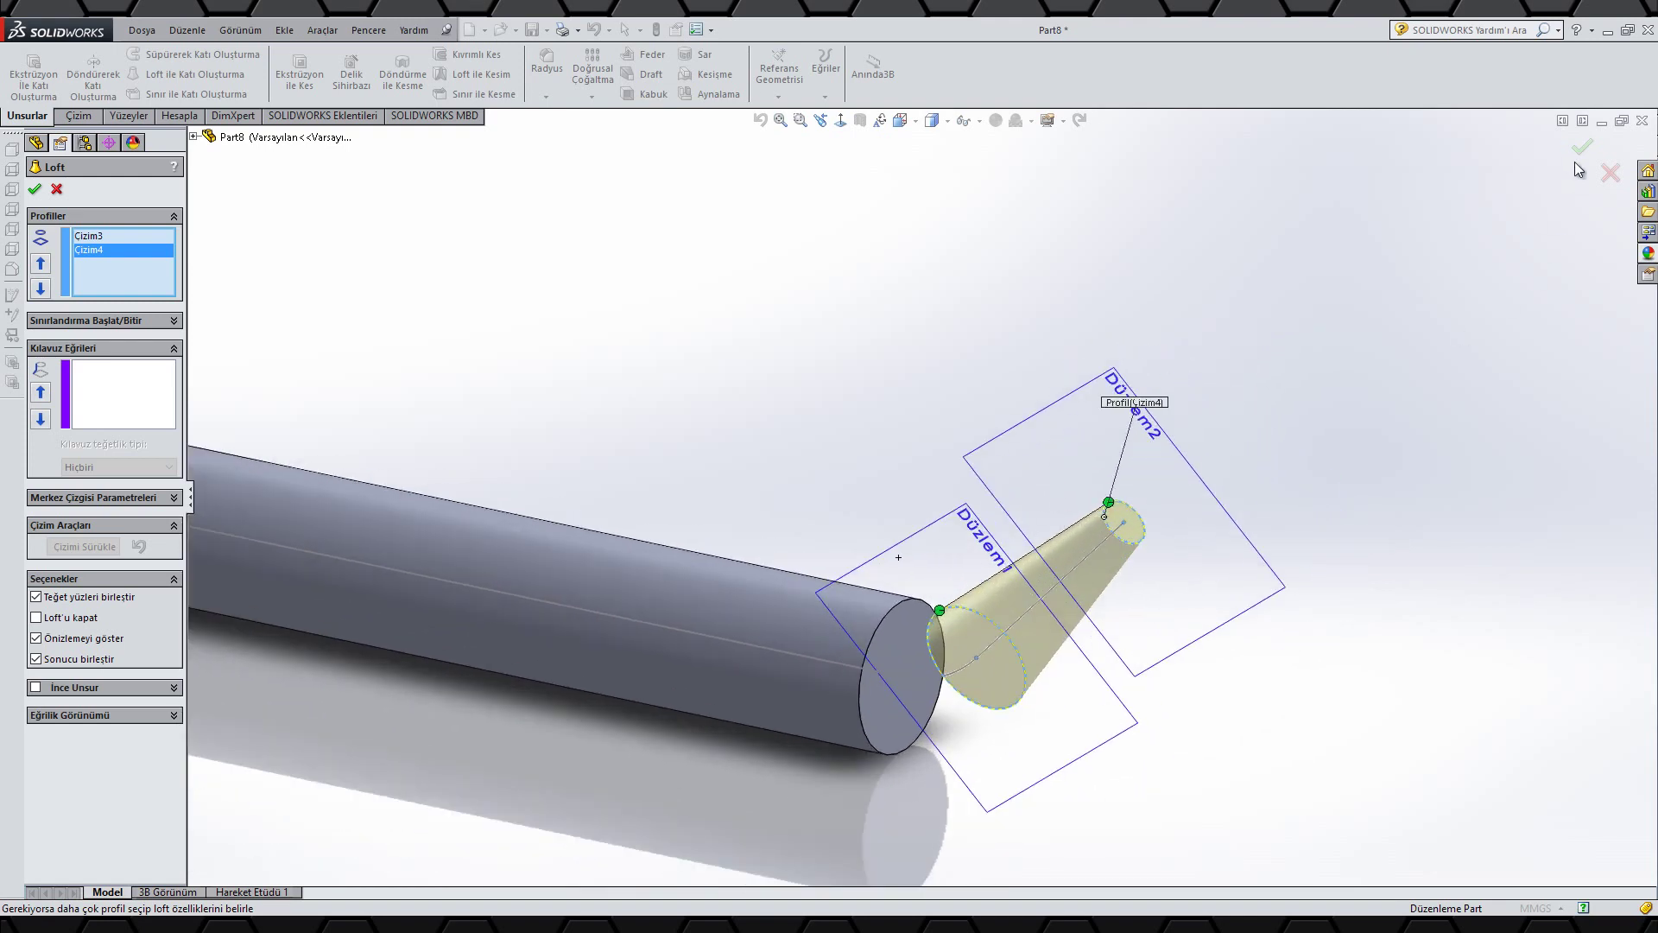
pyautogui.click(1368, 429)
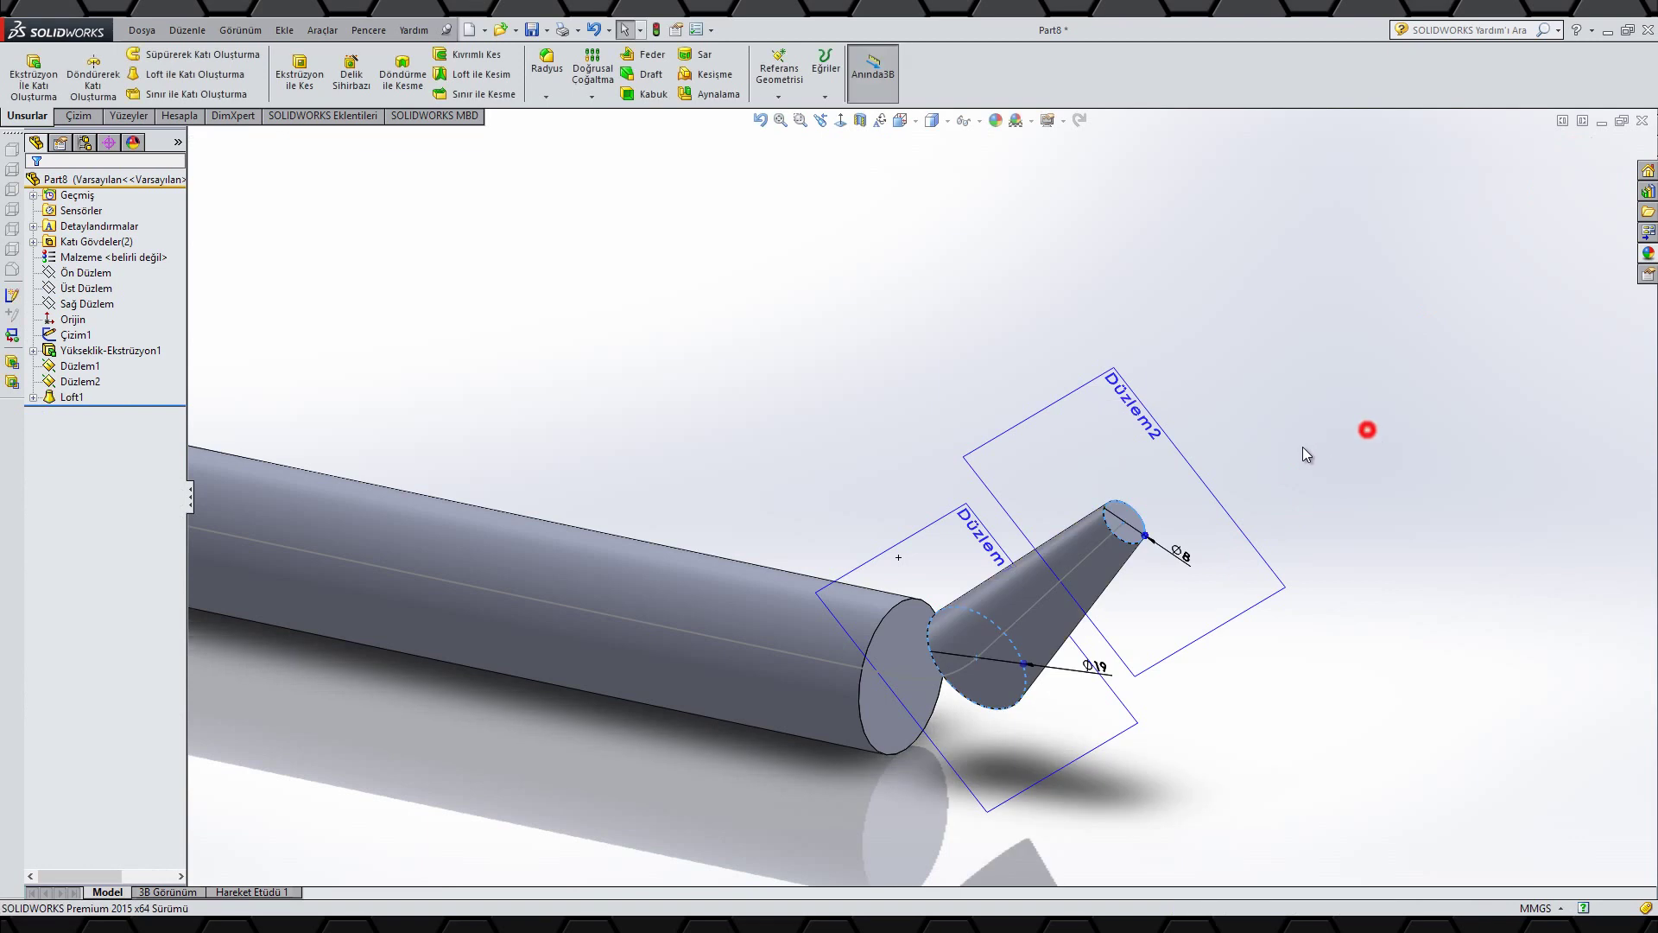
# - Hide both reference planes that carry the loft's profile circles
pyautogui.click(1178, 481)
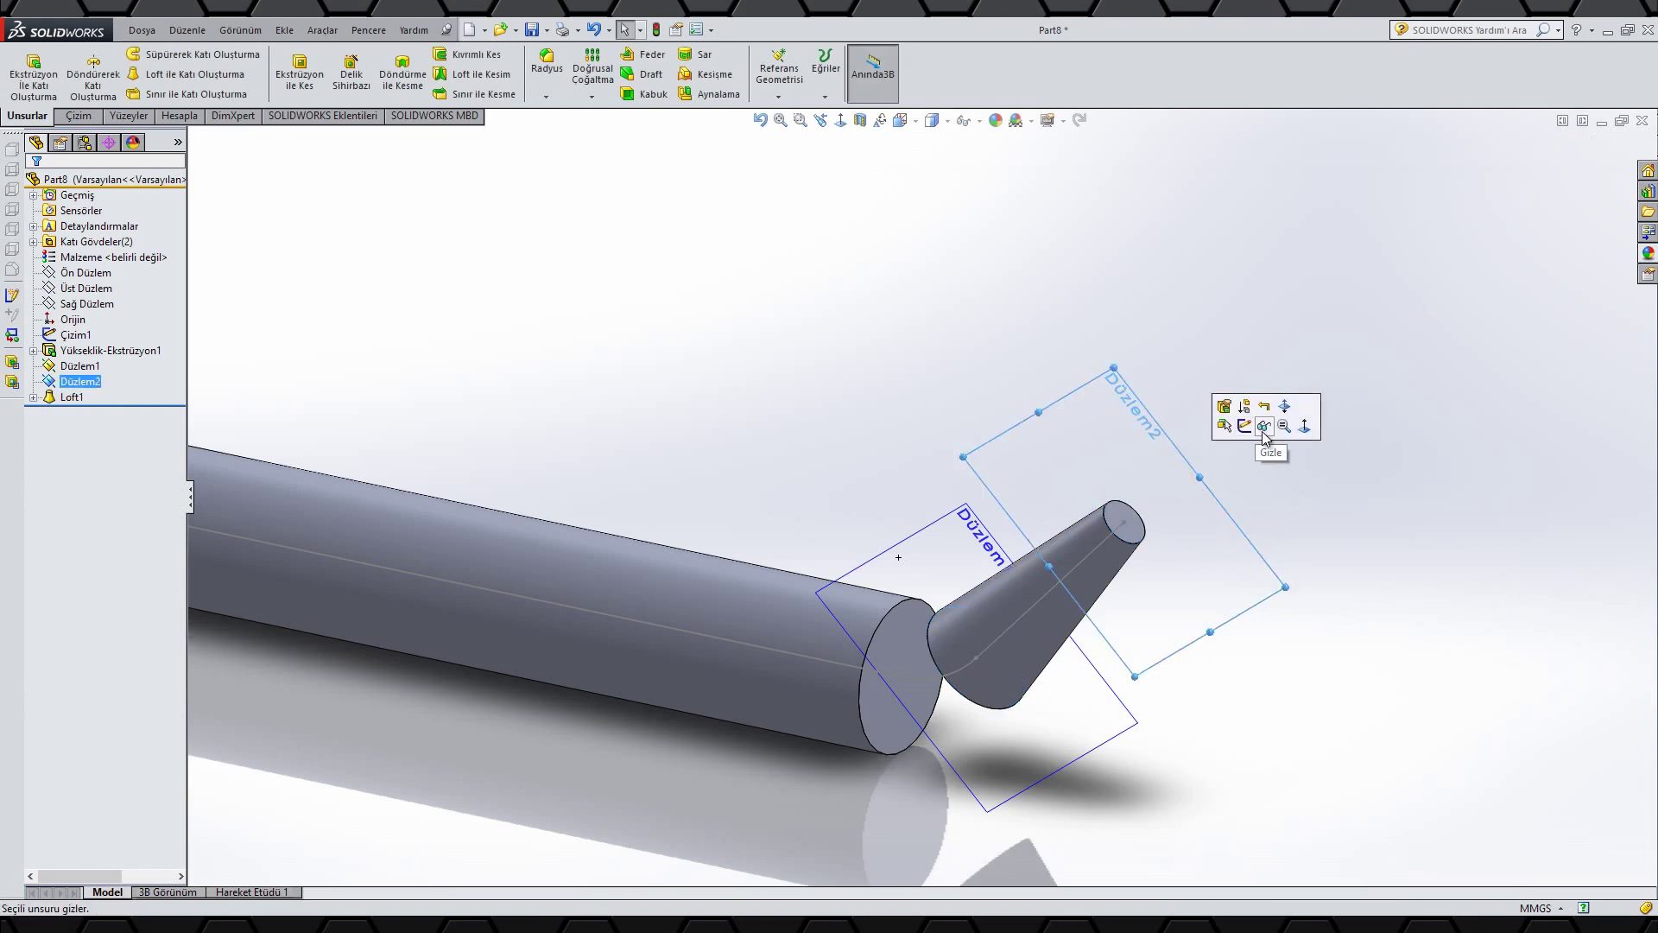
pyautogui.click(1262, 426)
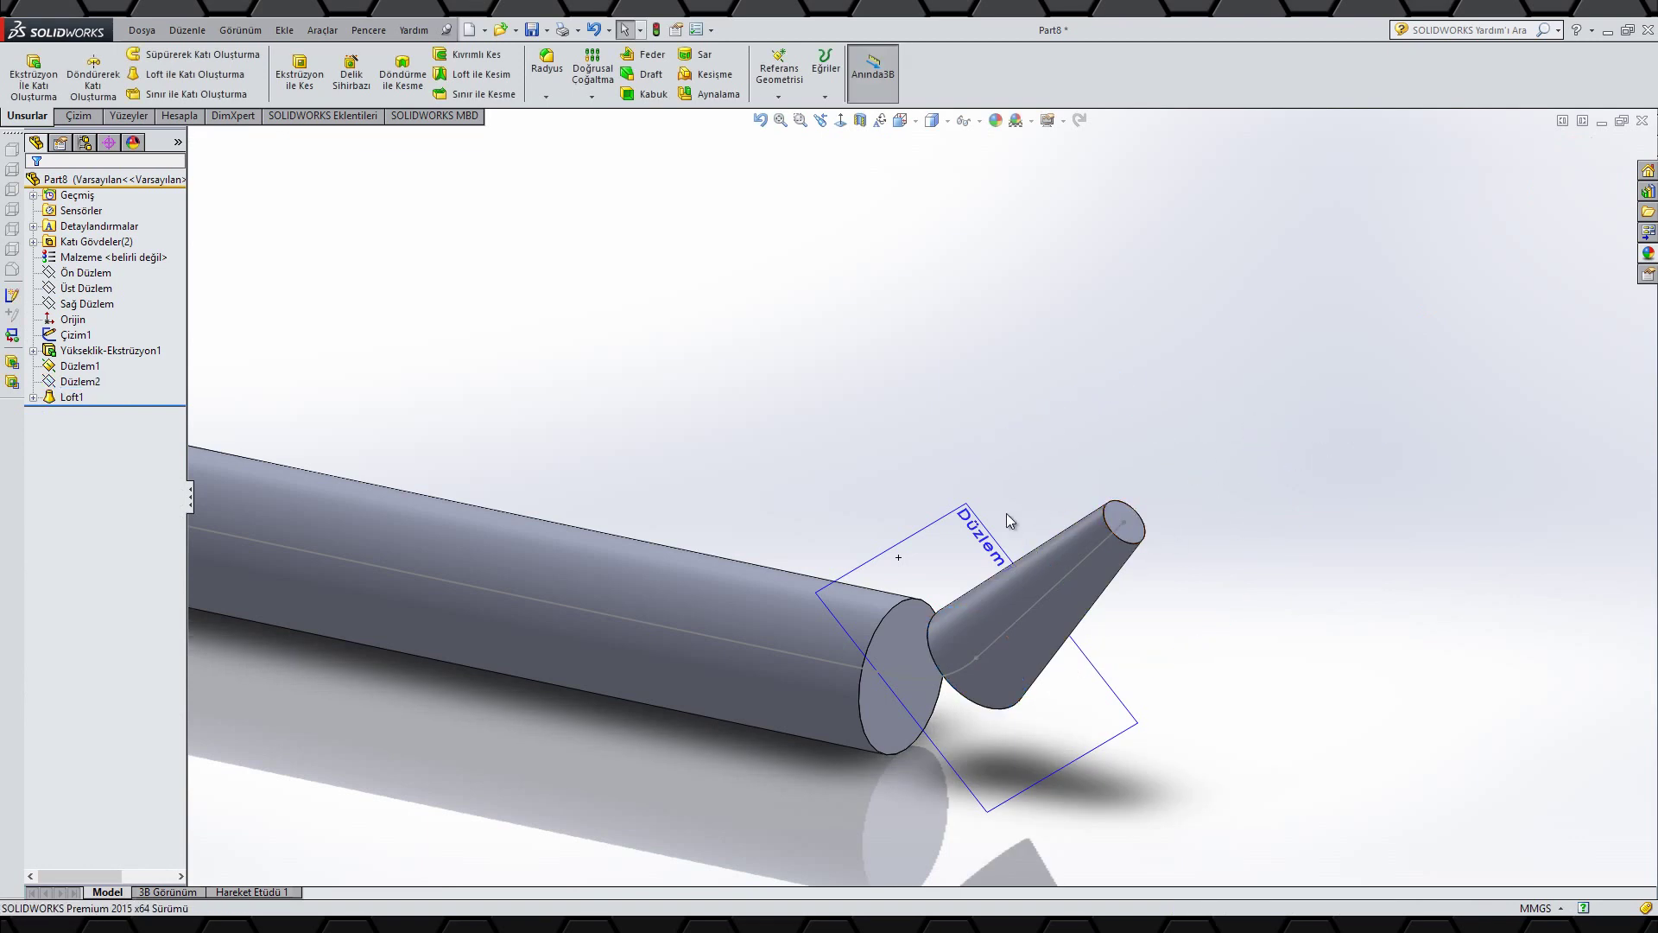
pyautogui.click(977, 539)
pyautogui.click(1066, 474)
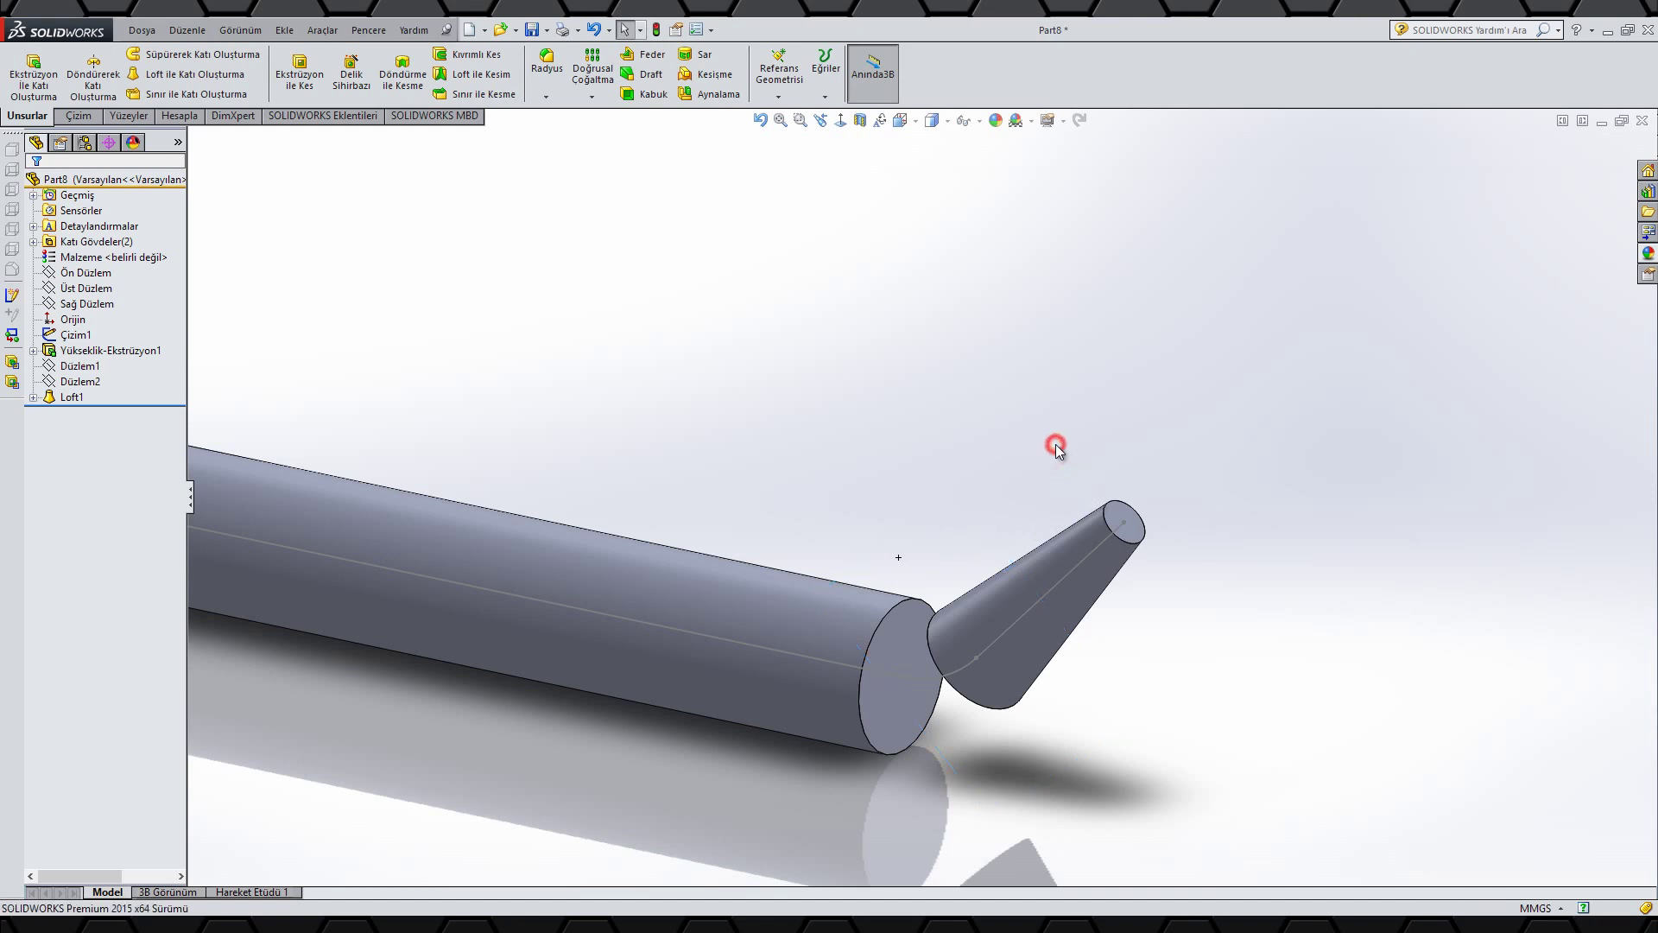
pyautogui.press('f')
pyautogui.moveTo(1159, 494); pyautogui.dragTo(1206, 497, button='middle')
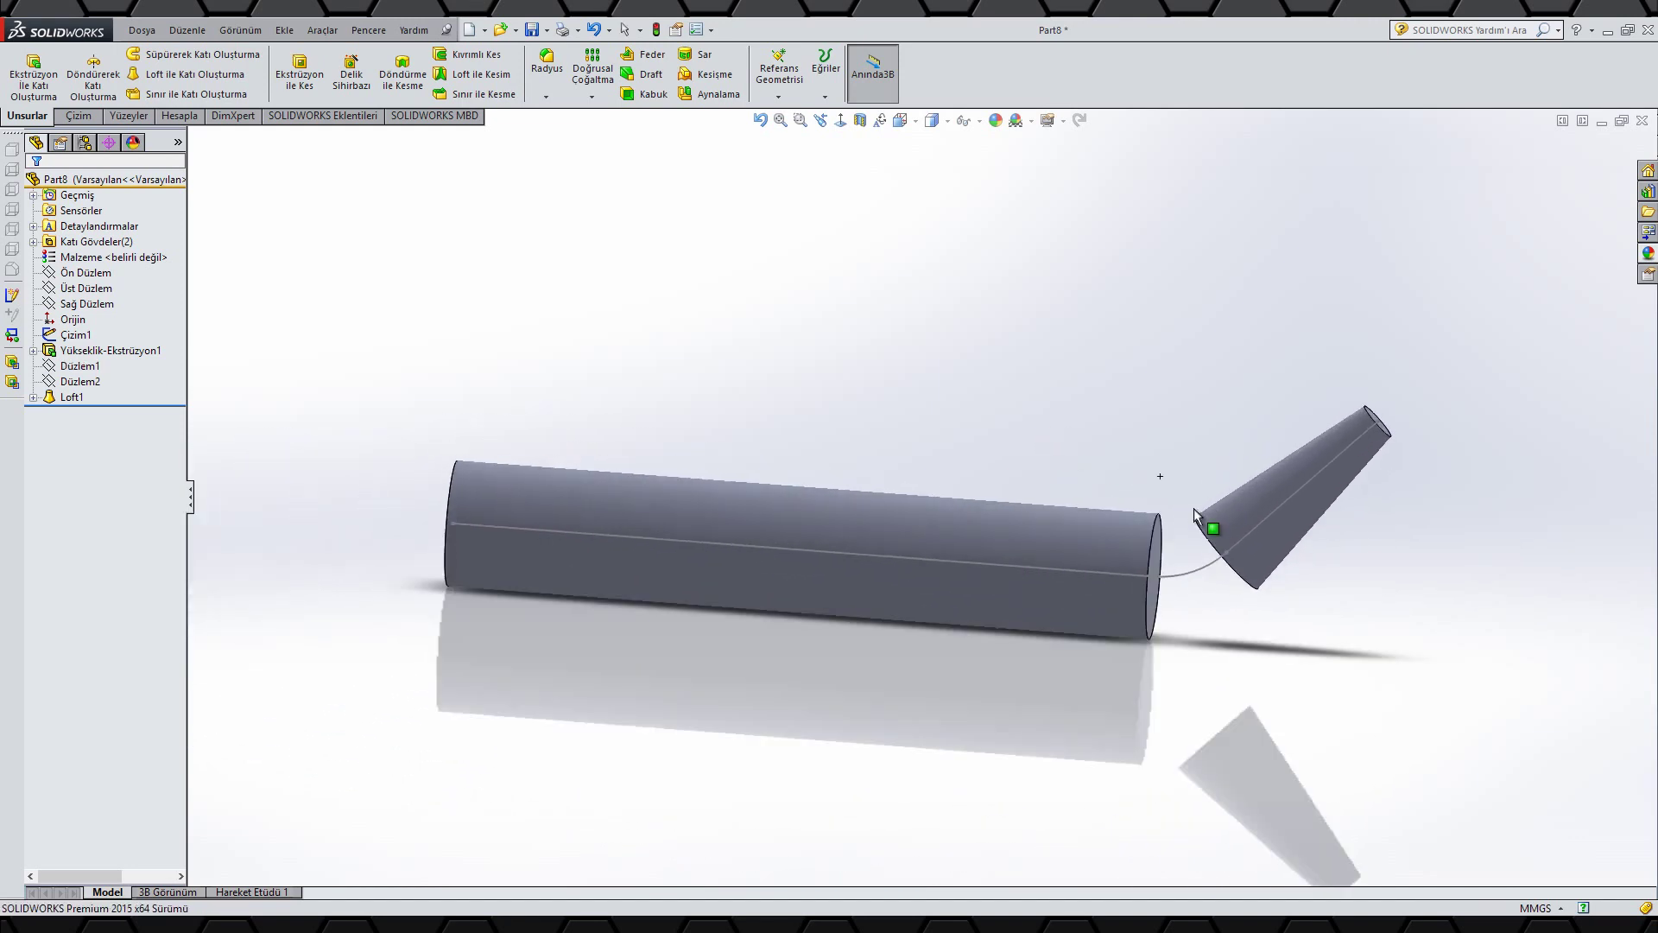
pyautogui.scroll(-3, 1188, 551)
# - Set the diameter of the loft's larger profile circle to 23 mm
pyautogui.click(1081, 547)
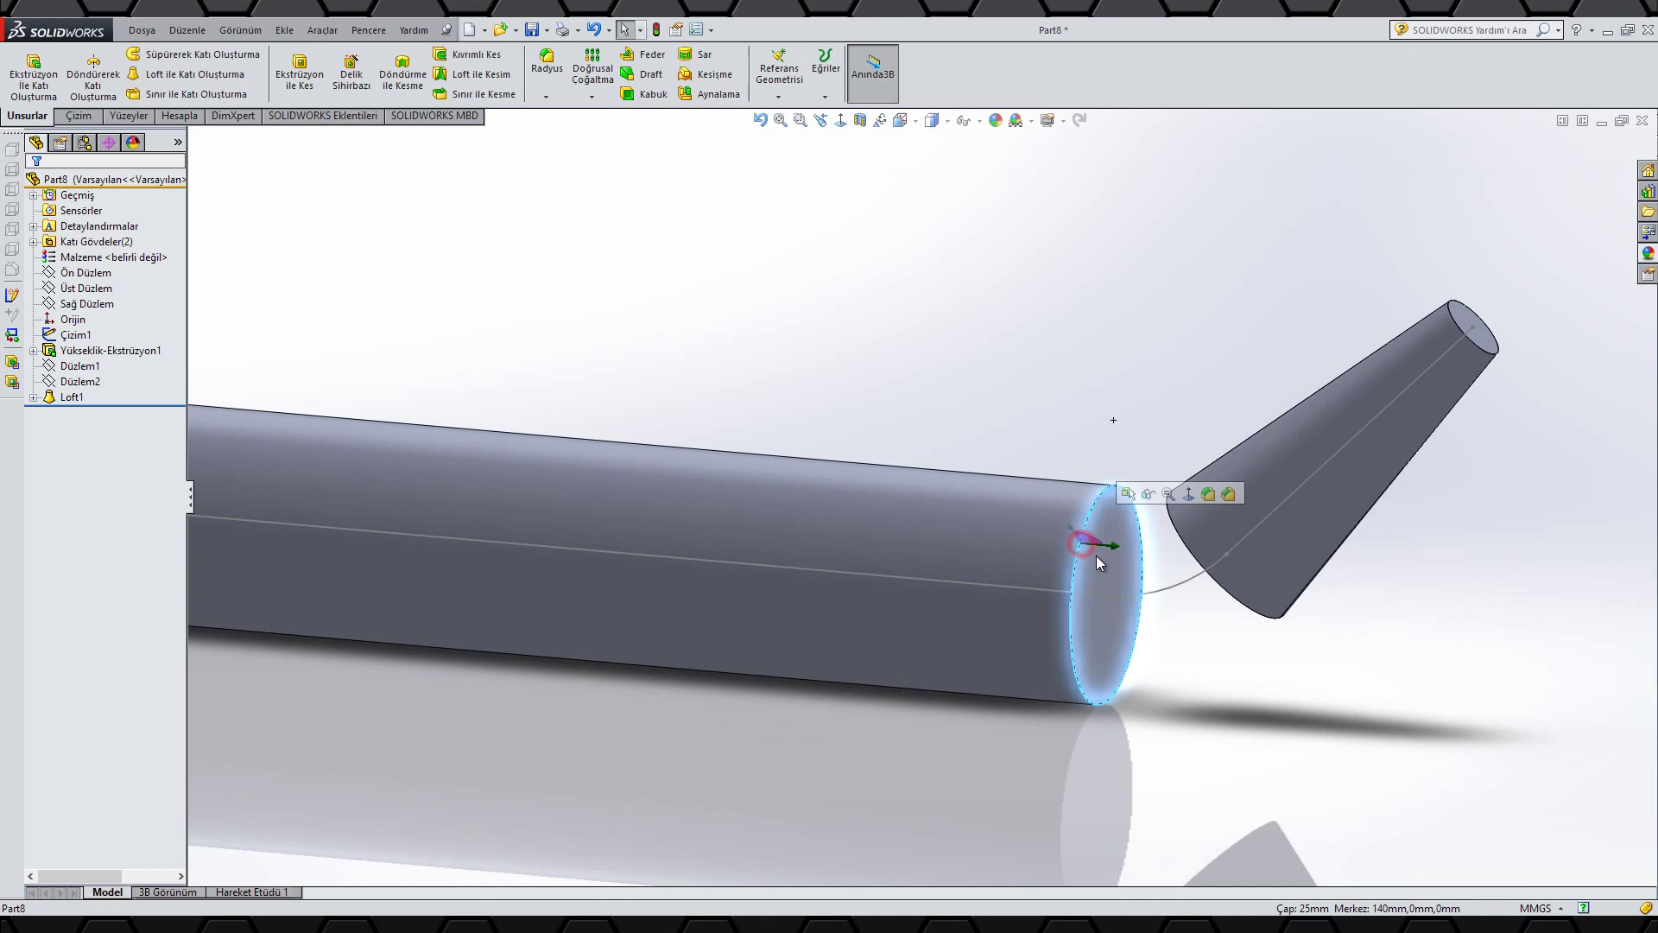
pyautogui.click(1237, 663)
pyautogui.click(1262, 584)
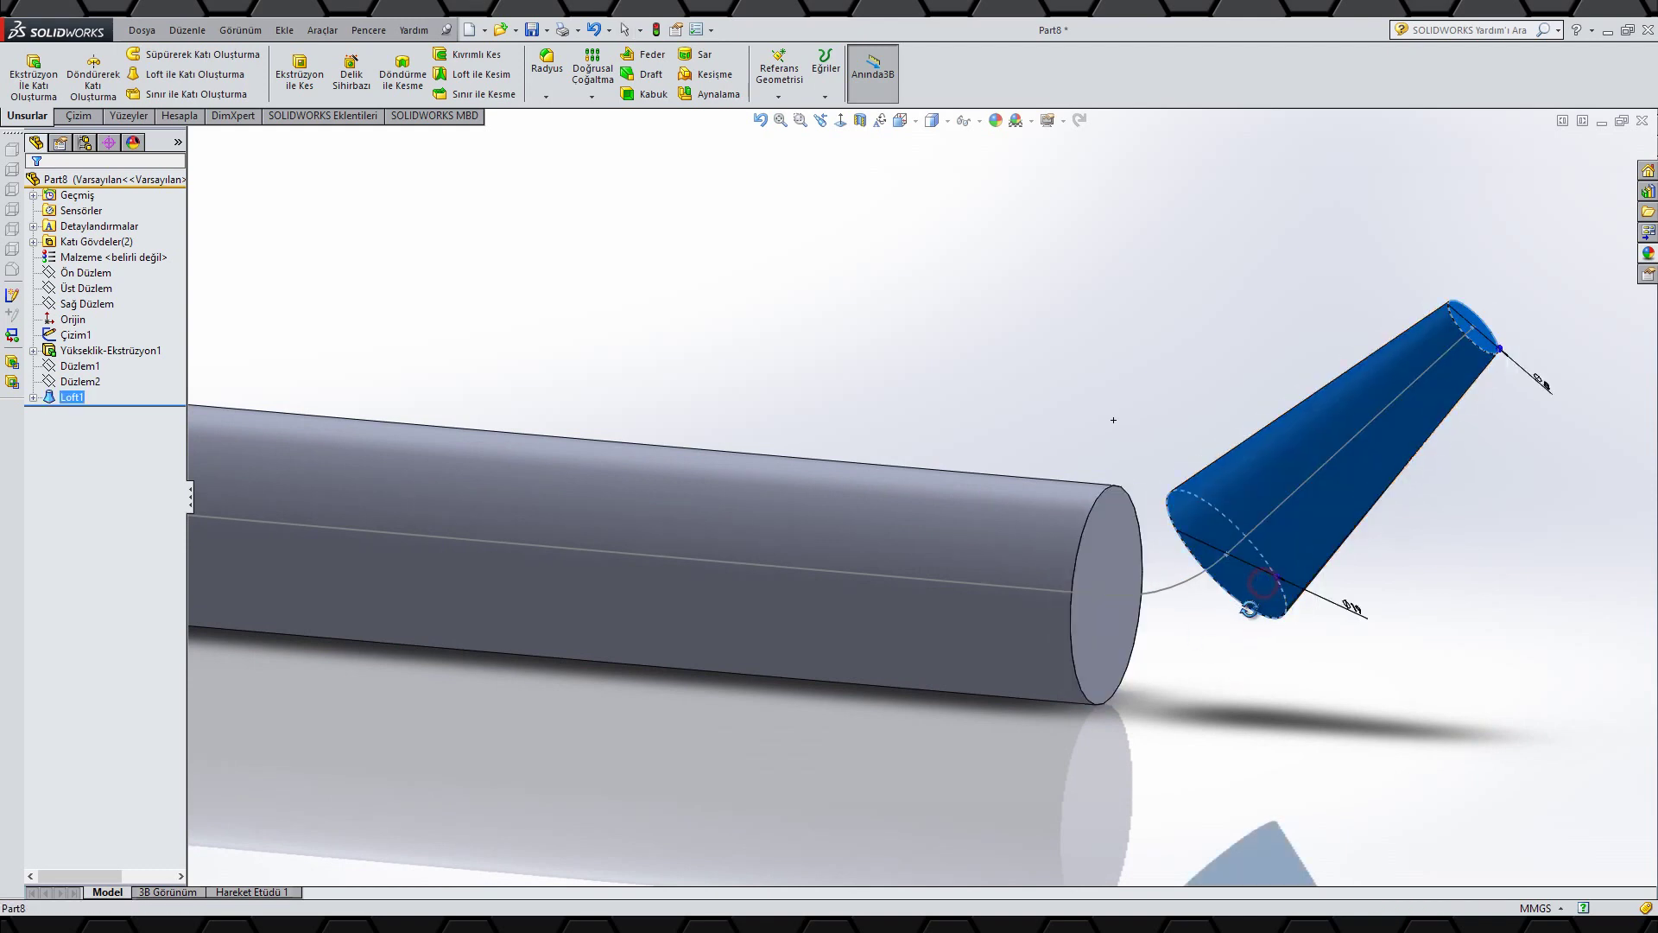
pyautogui.moveTo(1248, 603); pyautogui.dragTo(1214, 680, button='middle')
pyautogui.click(1356, 594)
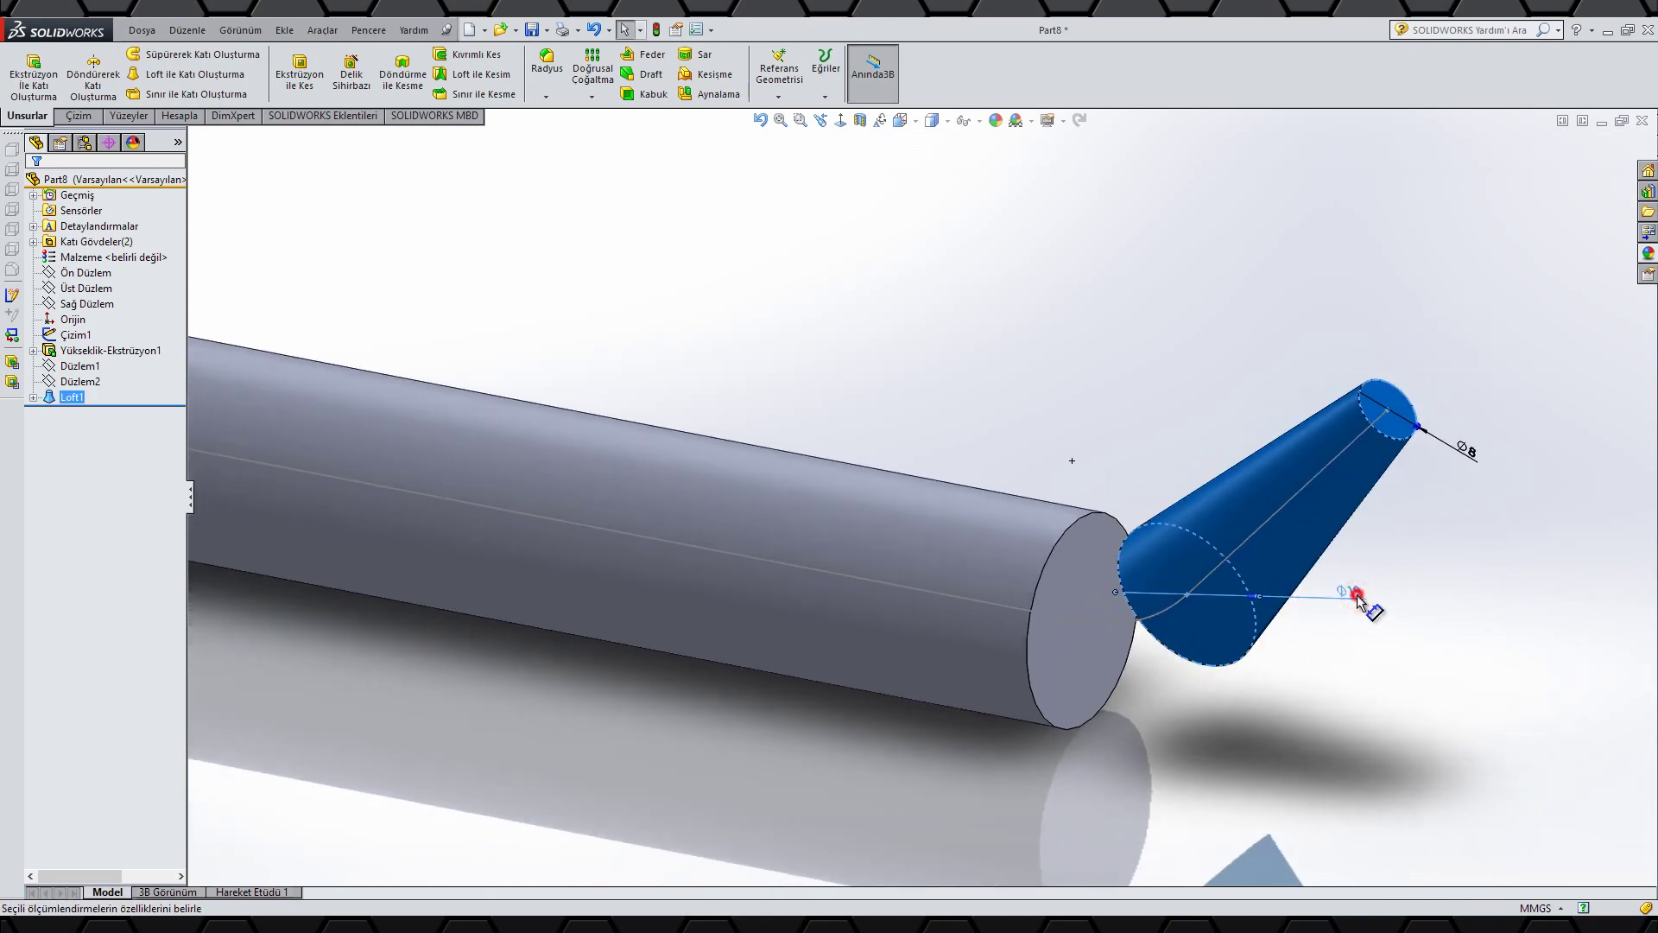
pyautogui.doubleClick(1357, 594)
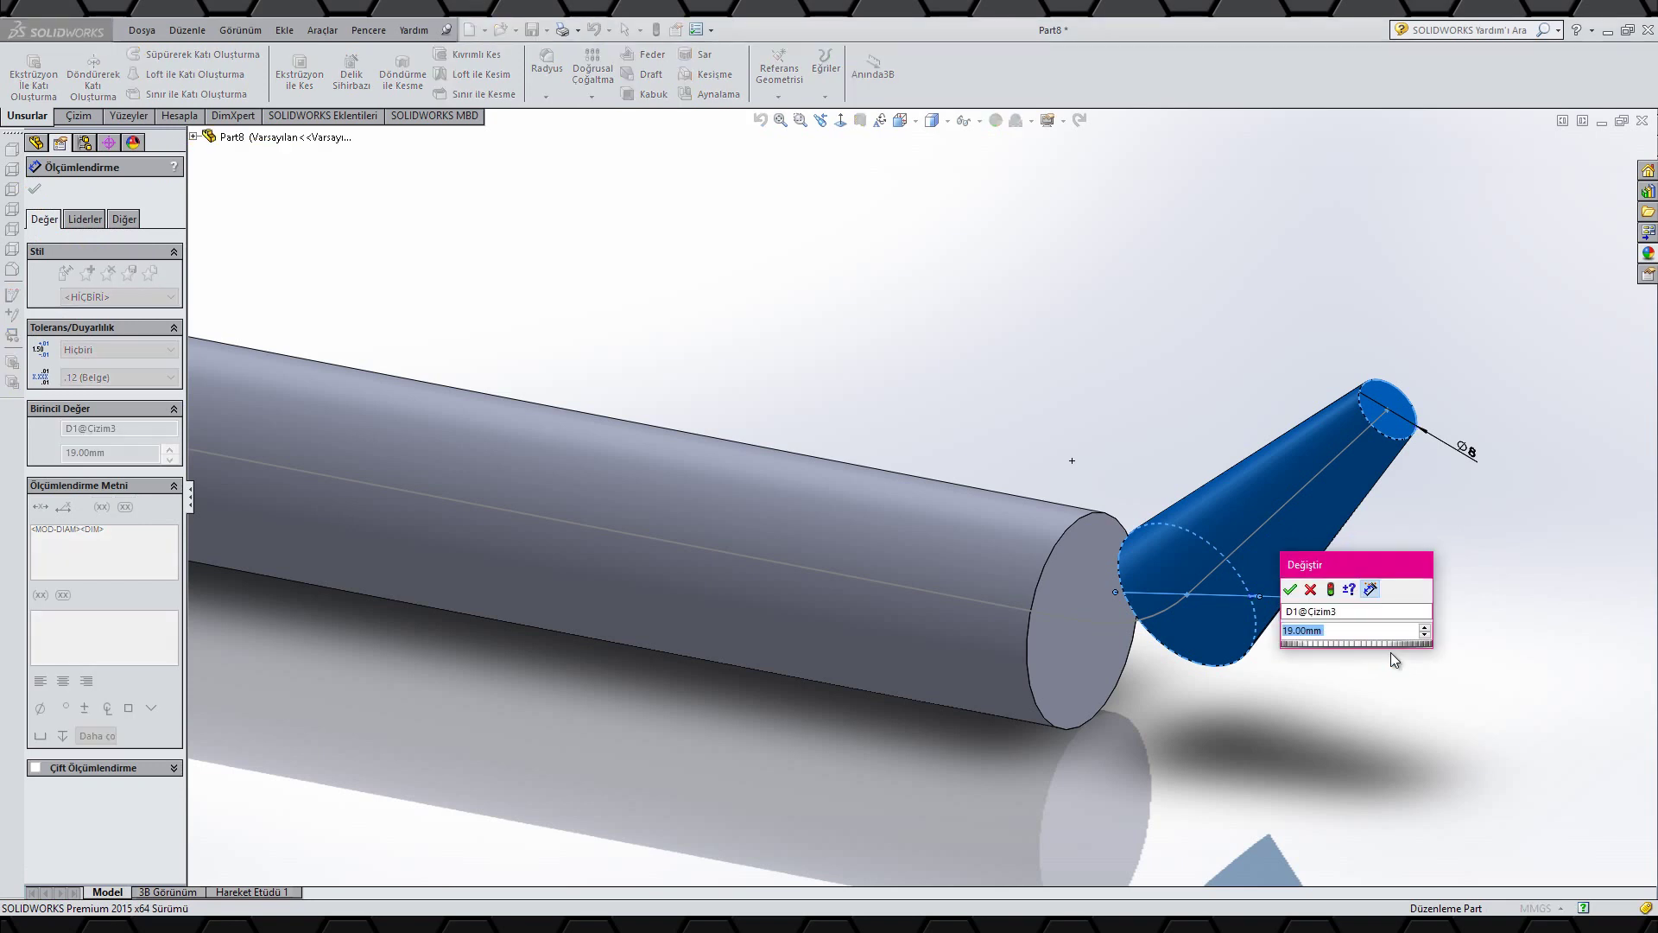
pyautogui.write('23')
pyautogui.press('Return')
pyautogui.click(1390, 652)
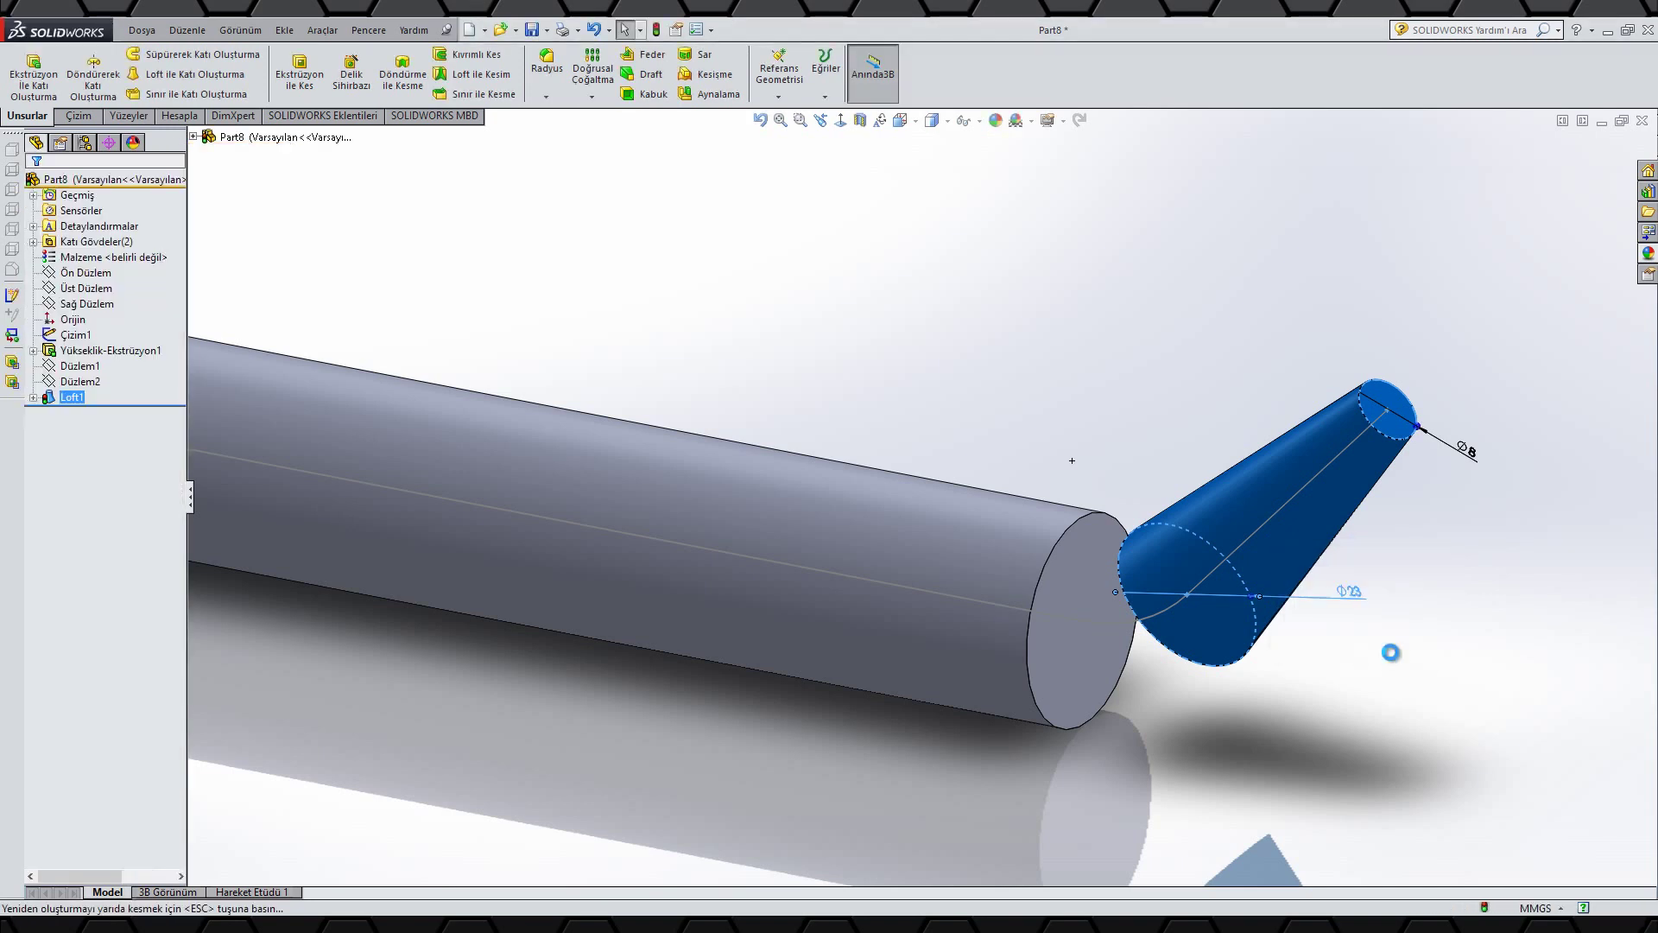
# - Start a Boundary boss between the loft's large end face and the cylinder's facing end, aligning its connectors along the upper edges
pyautogui.moveTo(1274, 583); pyautogui.dragTo(1292, 529, button='middle')
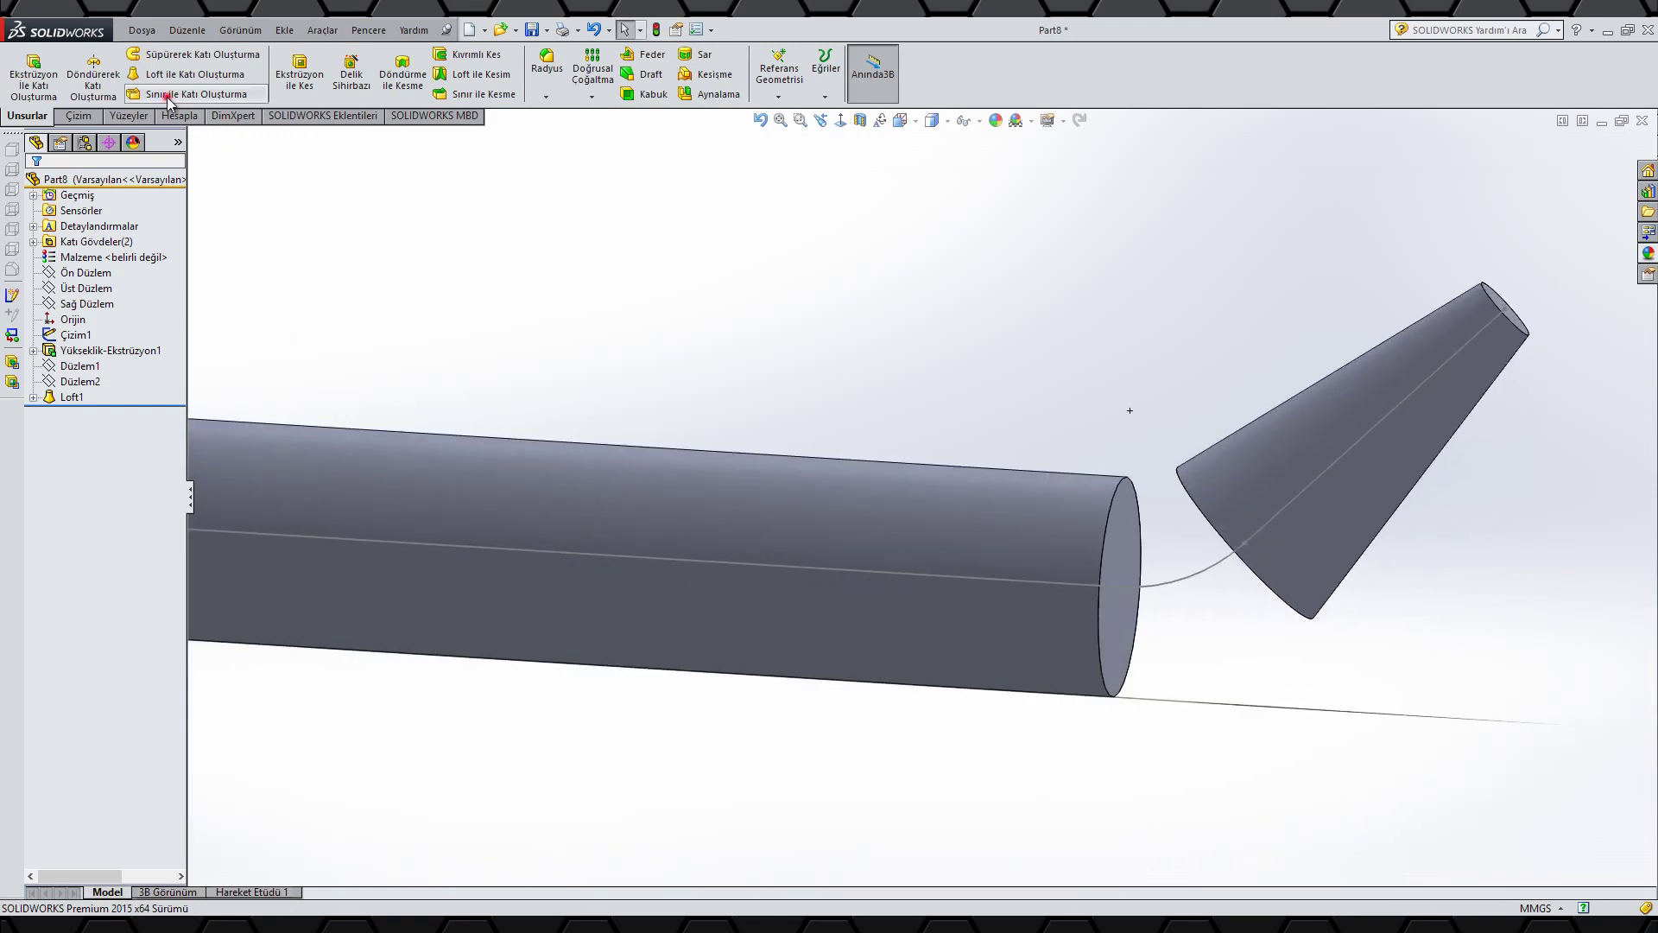
pyautogui.moveTo(1049, 324); pyautogui.dragTo(1075, 479, button='middle')
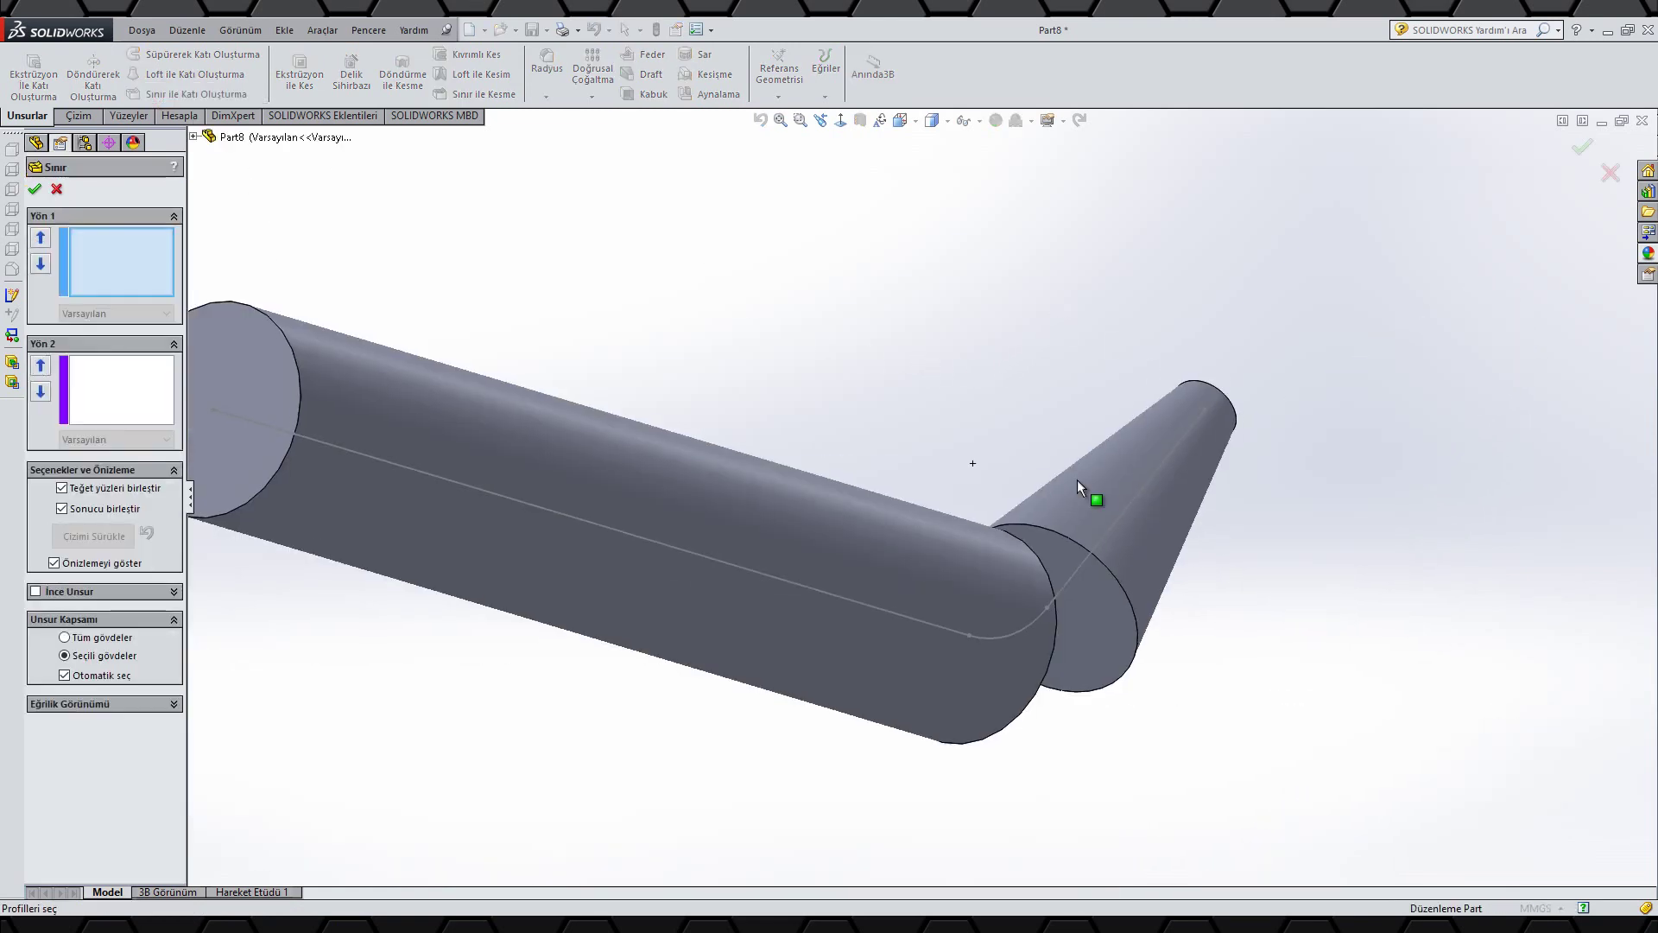
pyautogui.click(1038, 536)
pyautogui.moveTo(991, 562); pyautogui.dragTo(831, 633, button='middle')
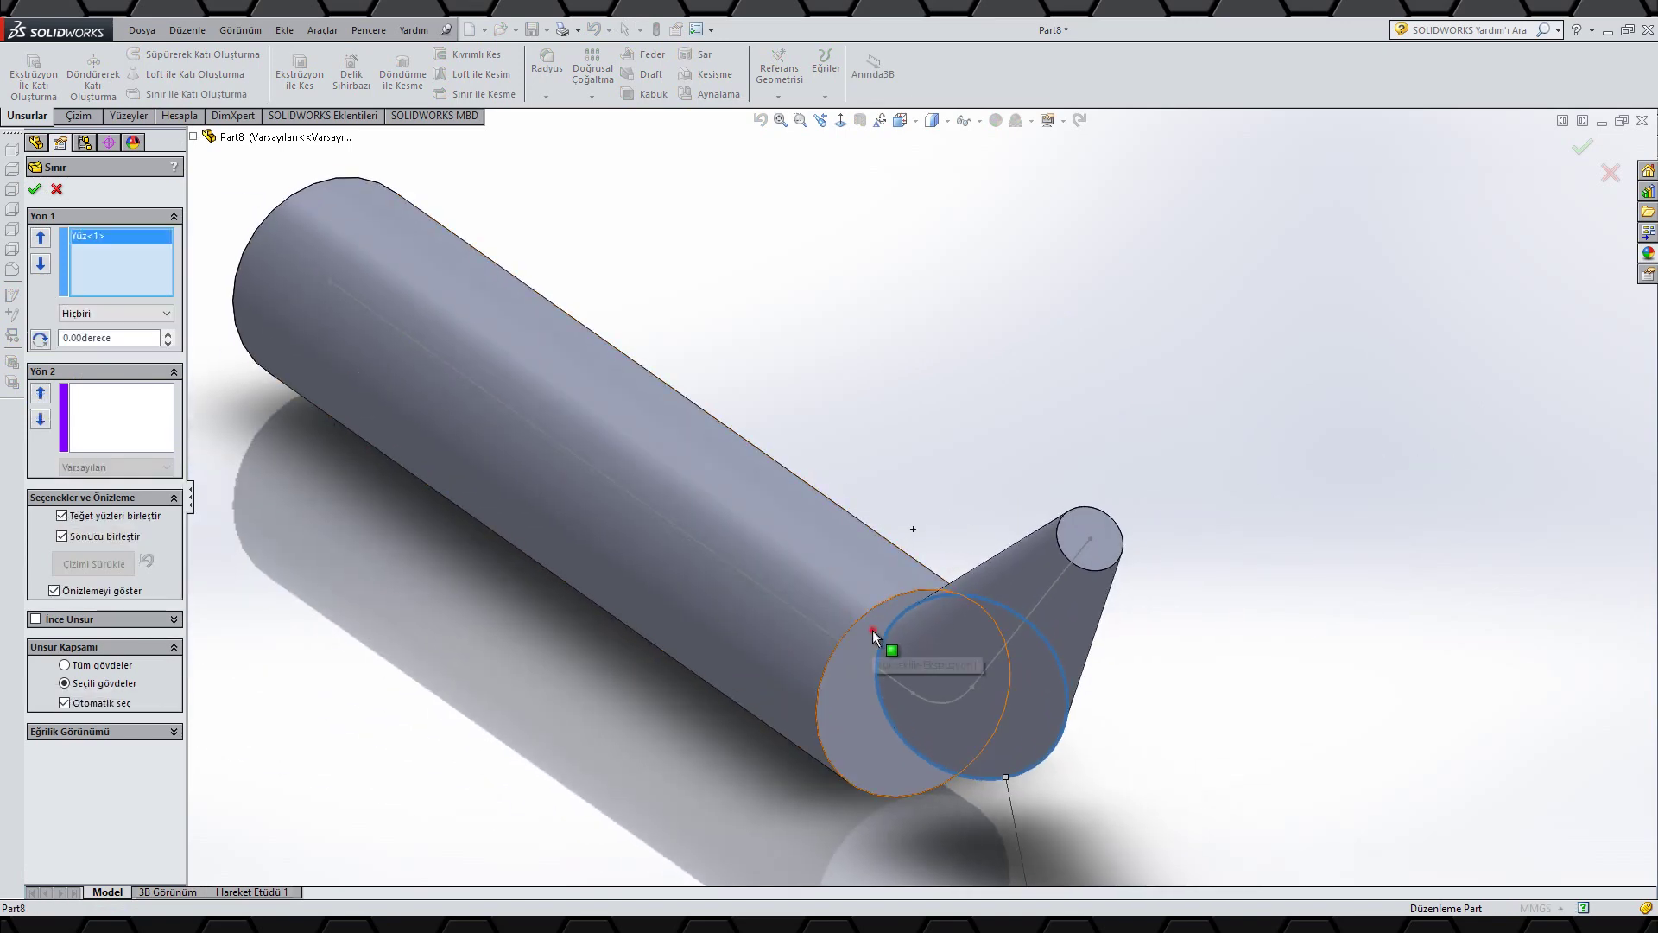
pyautogui.click(872, 630)
pyautogui.hotkey('ctrl', '1')
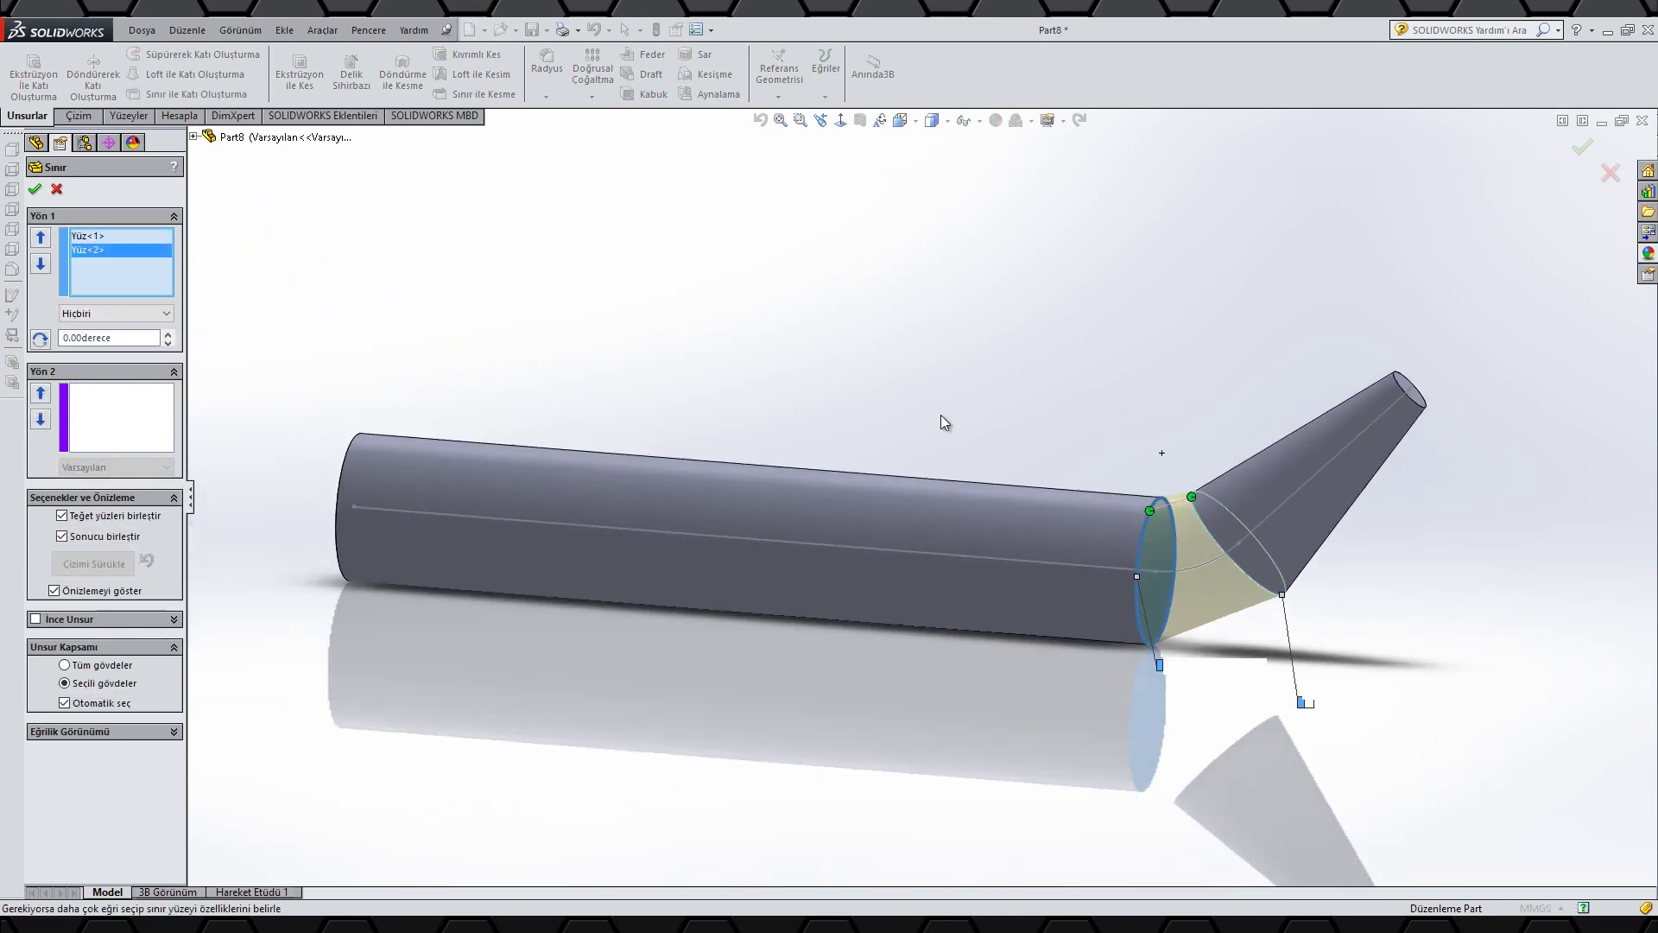
pyautogui.scroll(-4, 1115, 494)
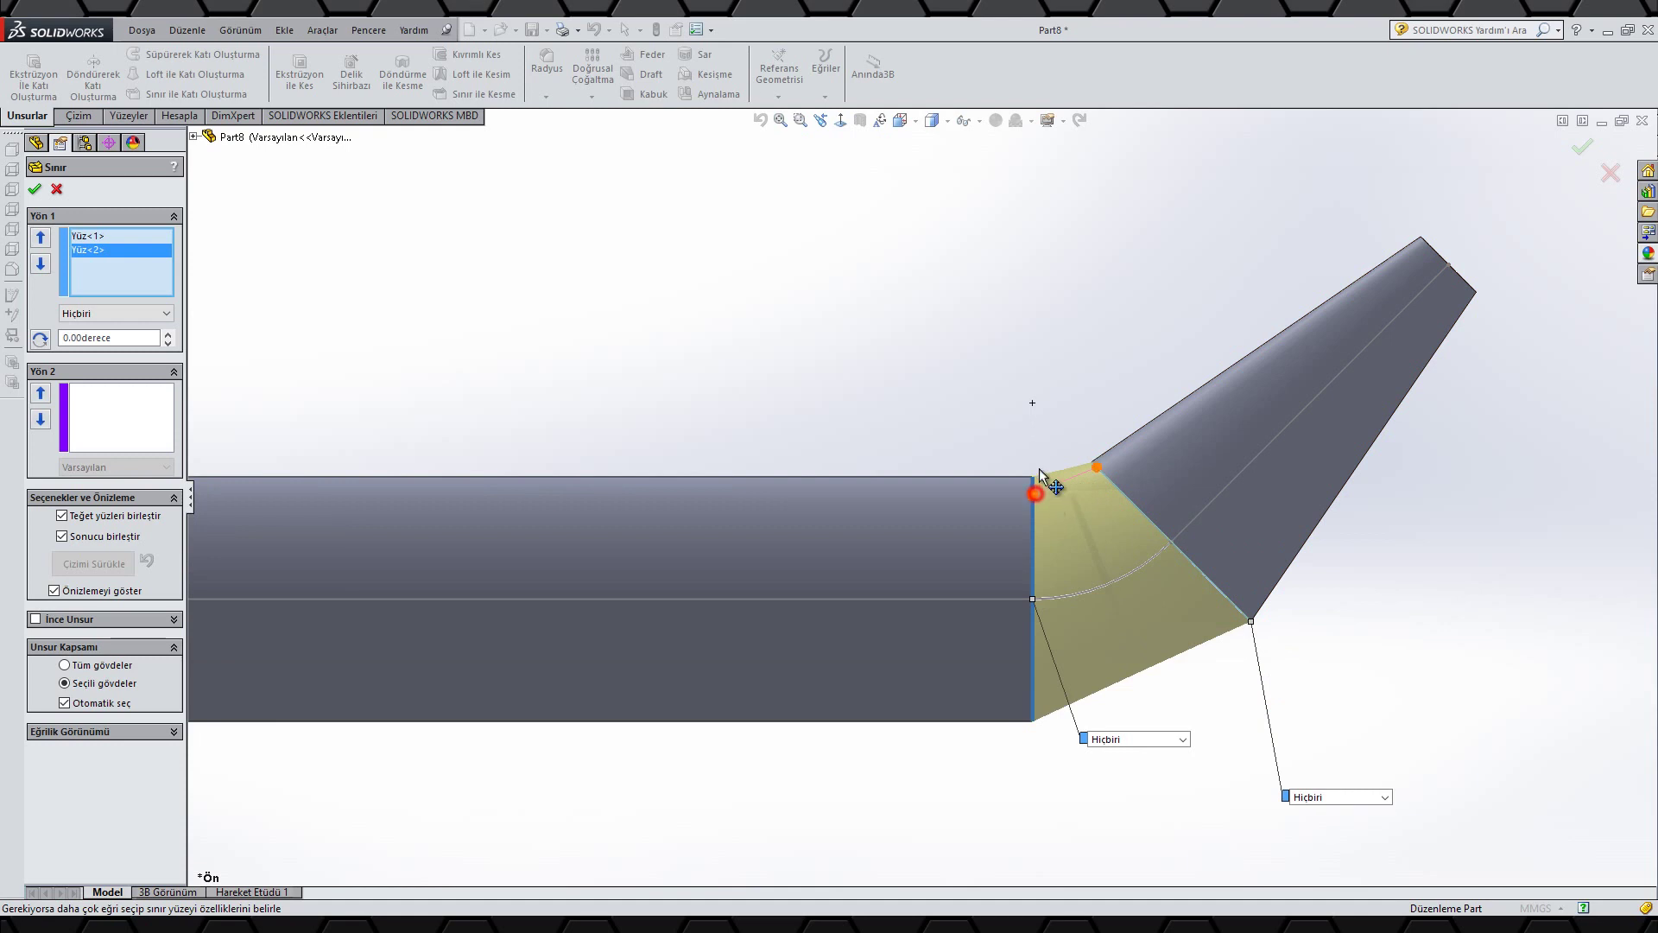
pyautogui.moveTo(1095, 468); pyautogui.dragTo(1092, 461)
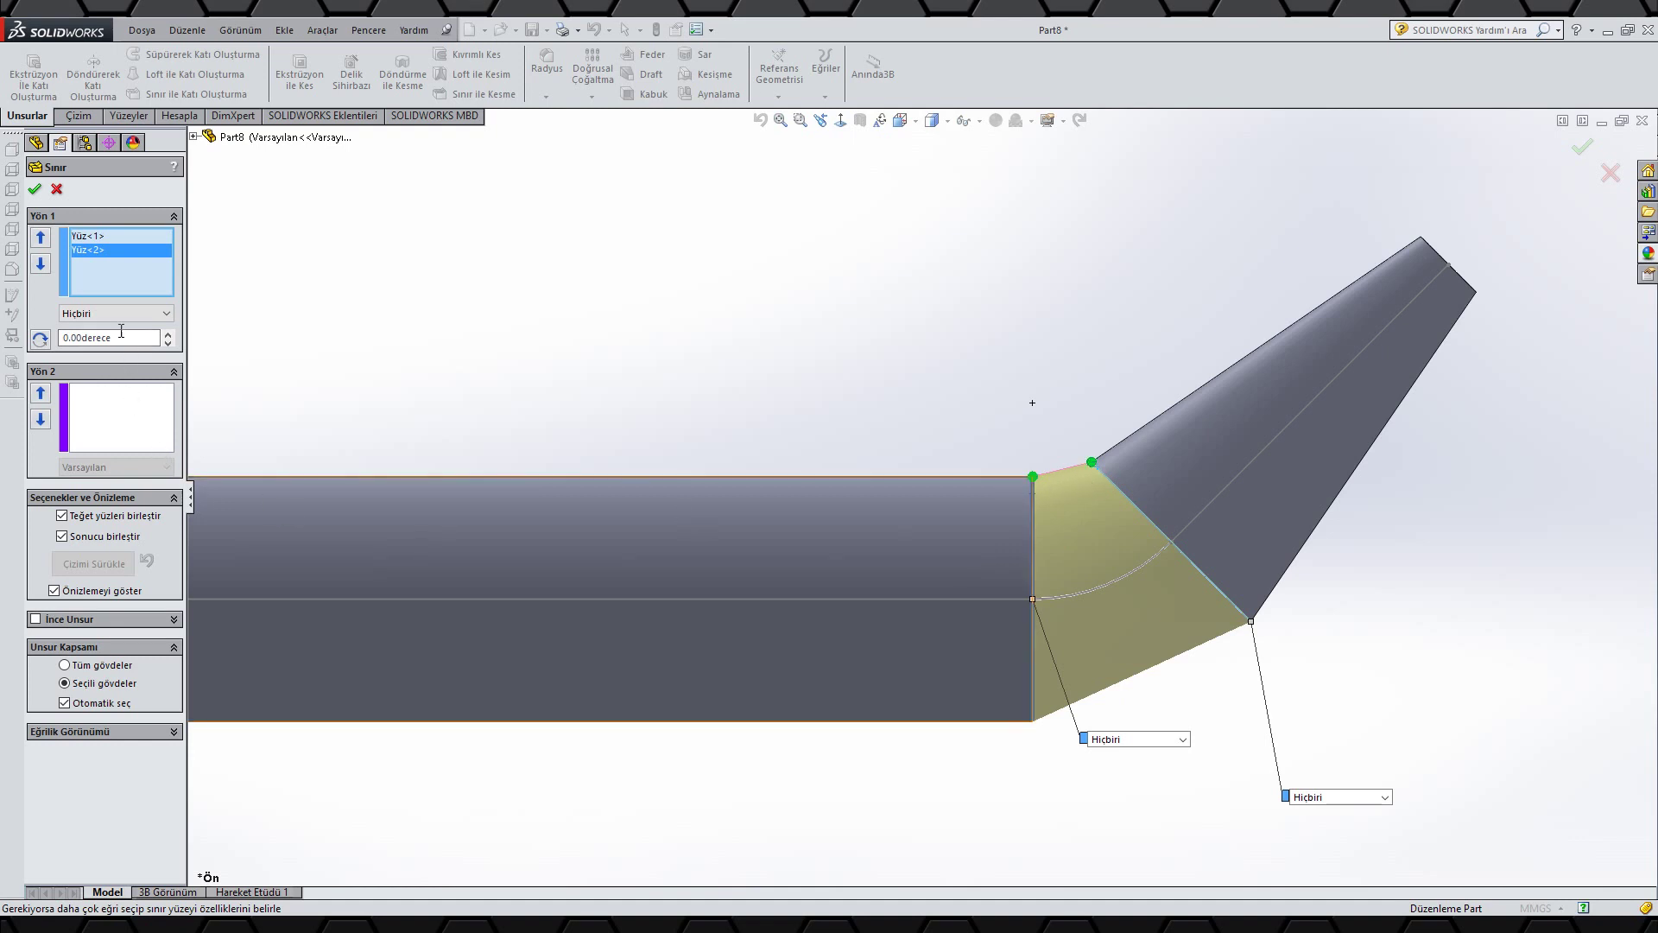
# - Set tangency to face (Yüze tanjantlık) on both boundary profiles and create the Boundary boss
pyautogui.click(111, 314)
pyautogui.click(108, 361)
pyautogui.click(91, 235)
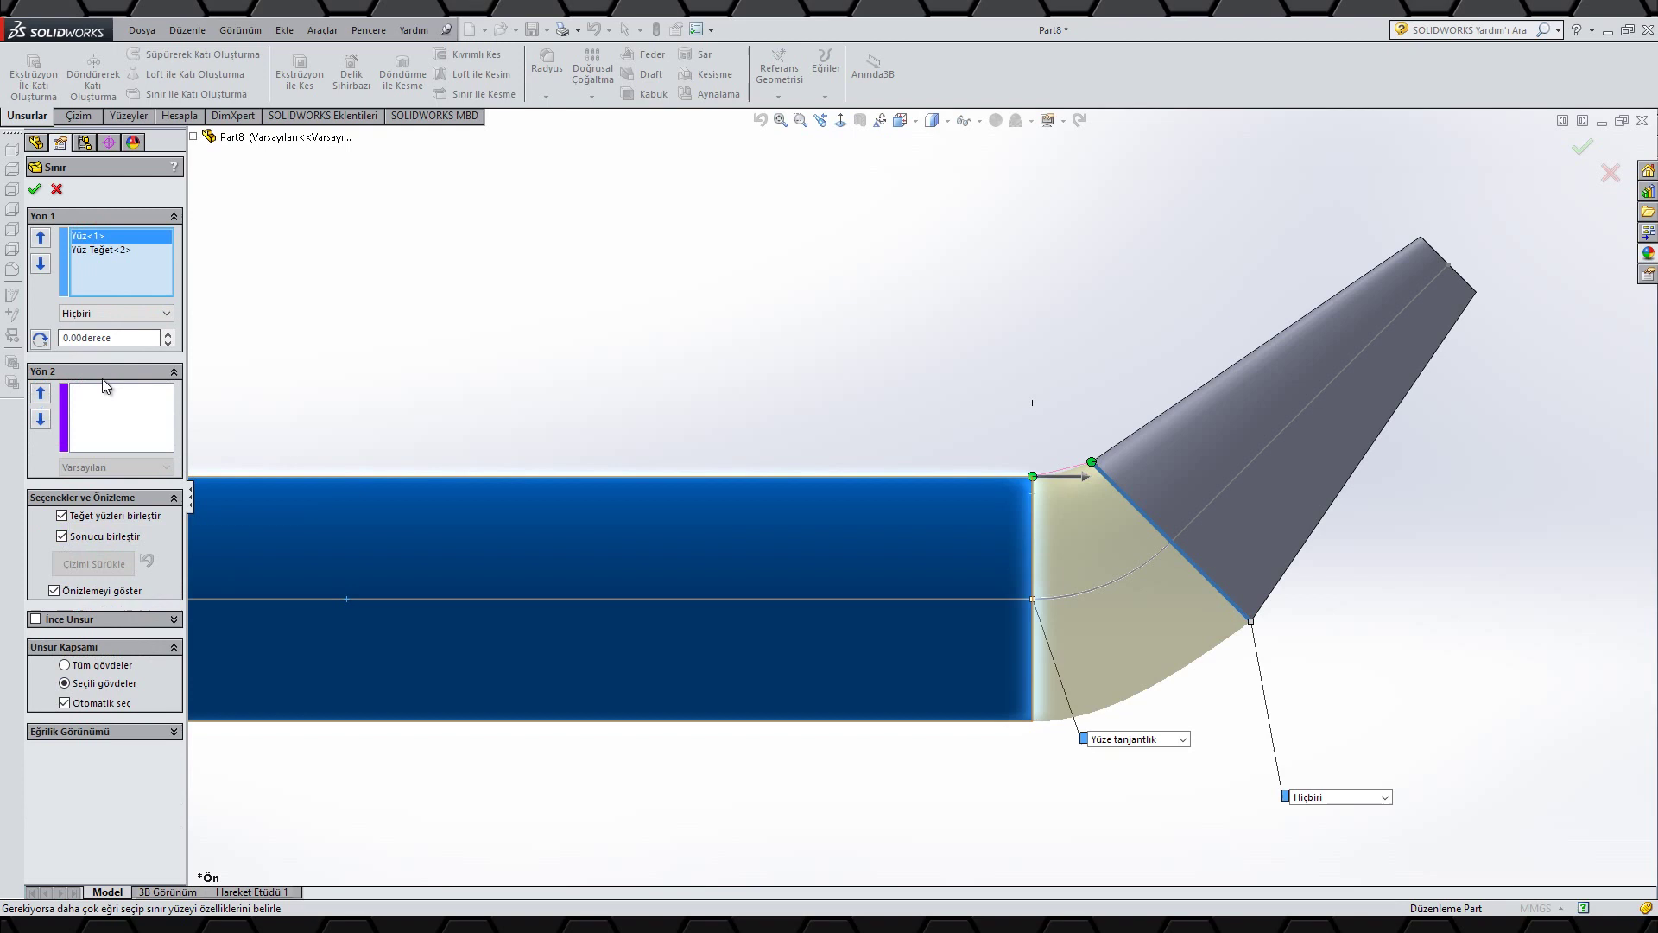
pyautogui.click(104, 316)
pyautogui.click(102, 354)
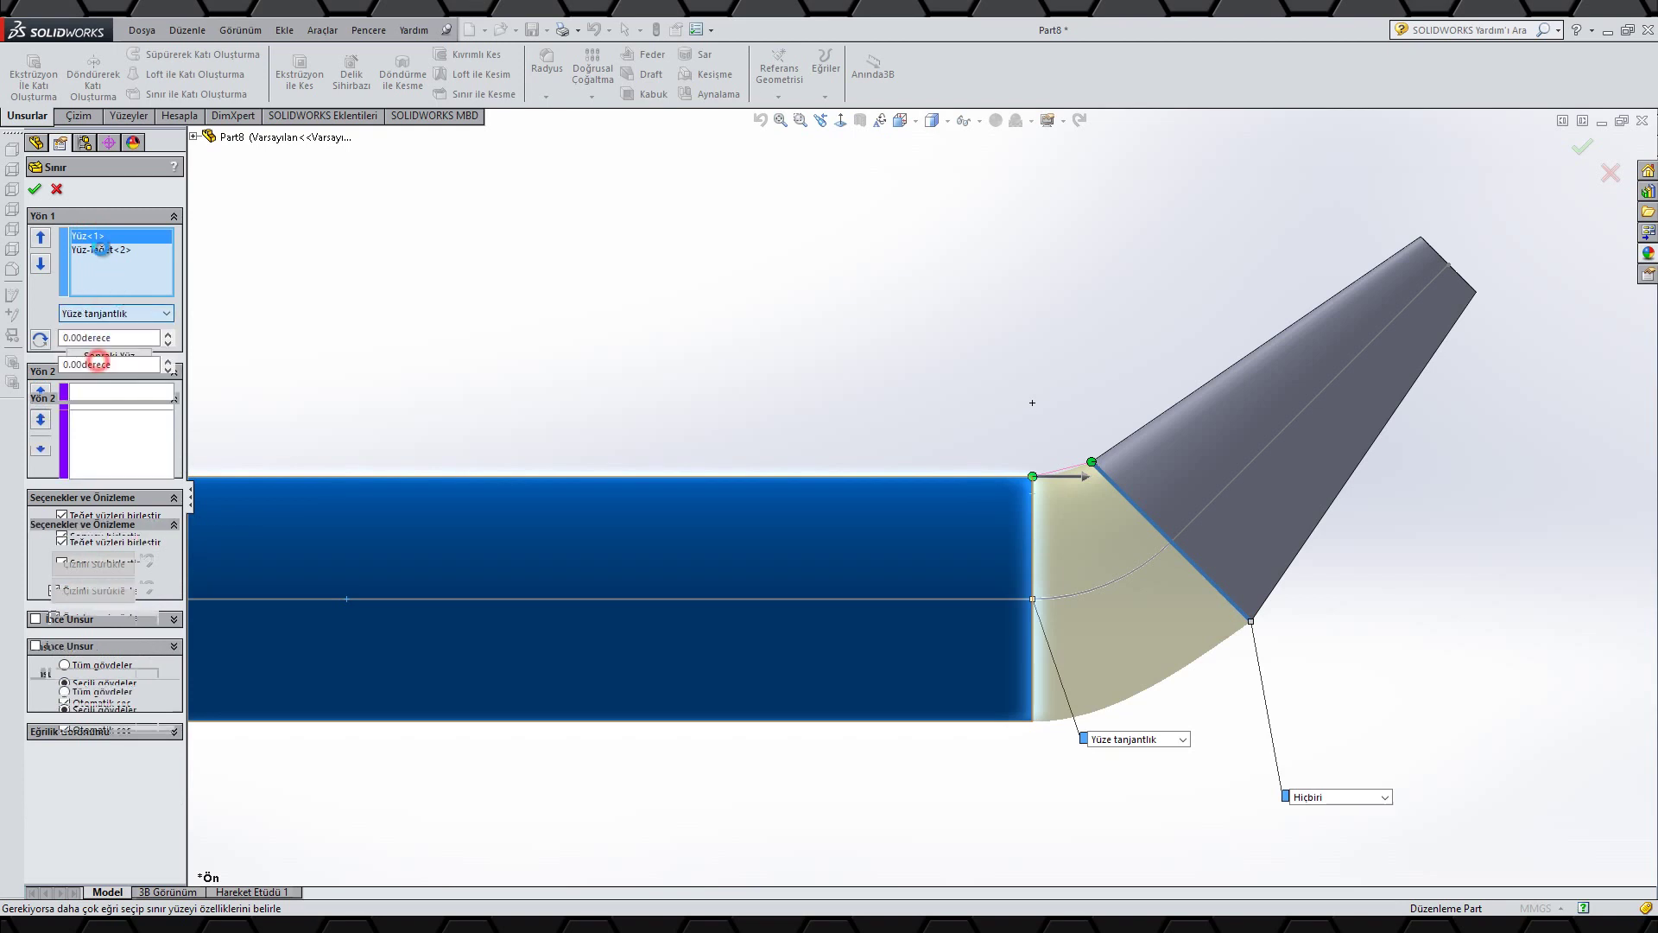
pyautogui.click(37, 192)
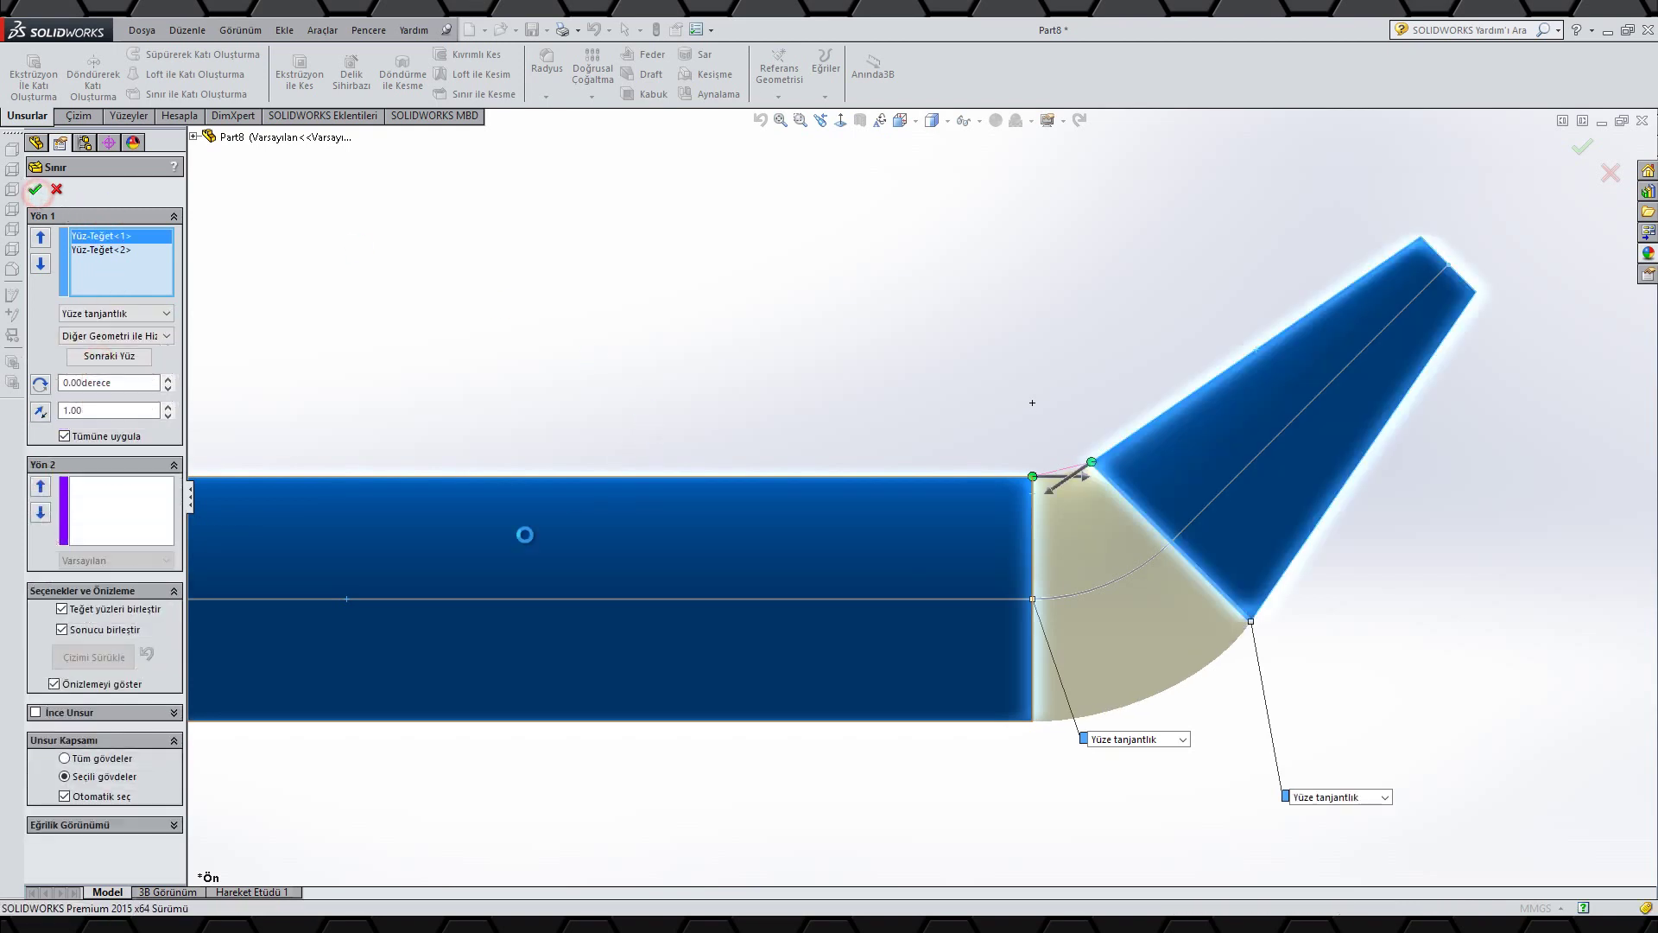
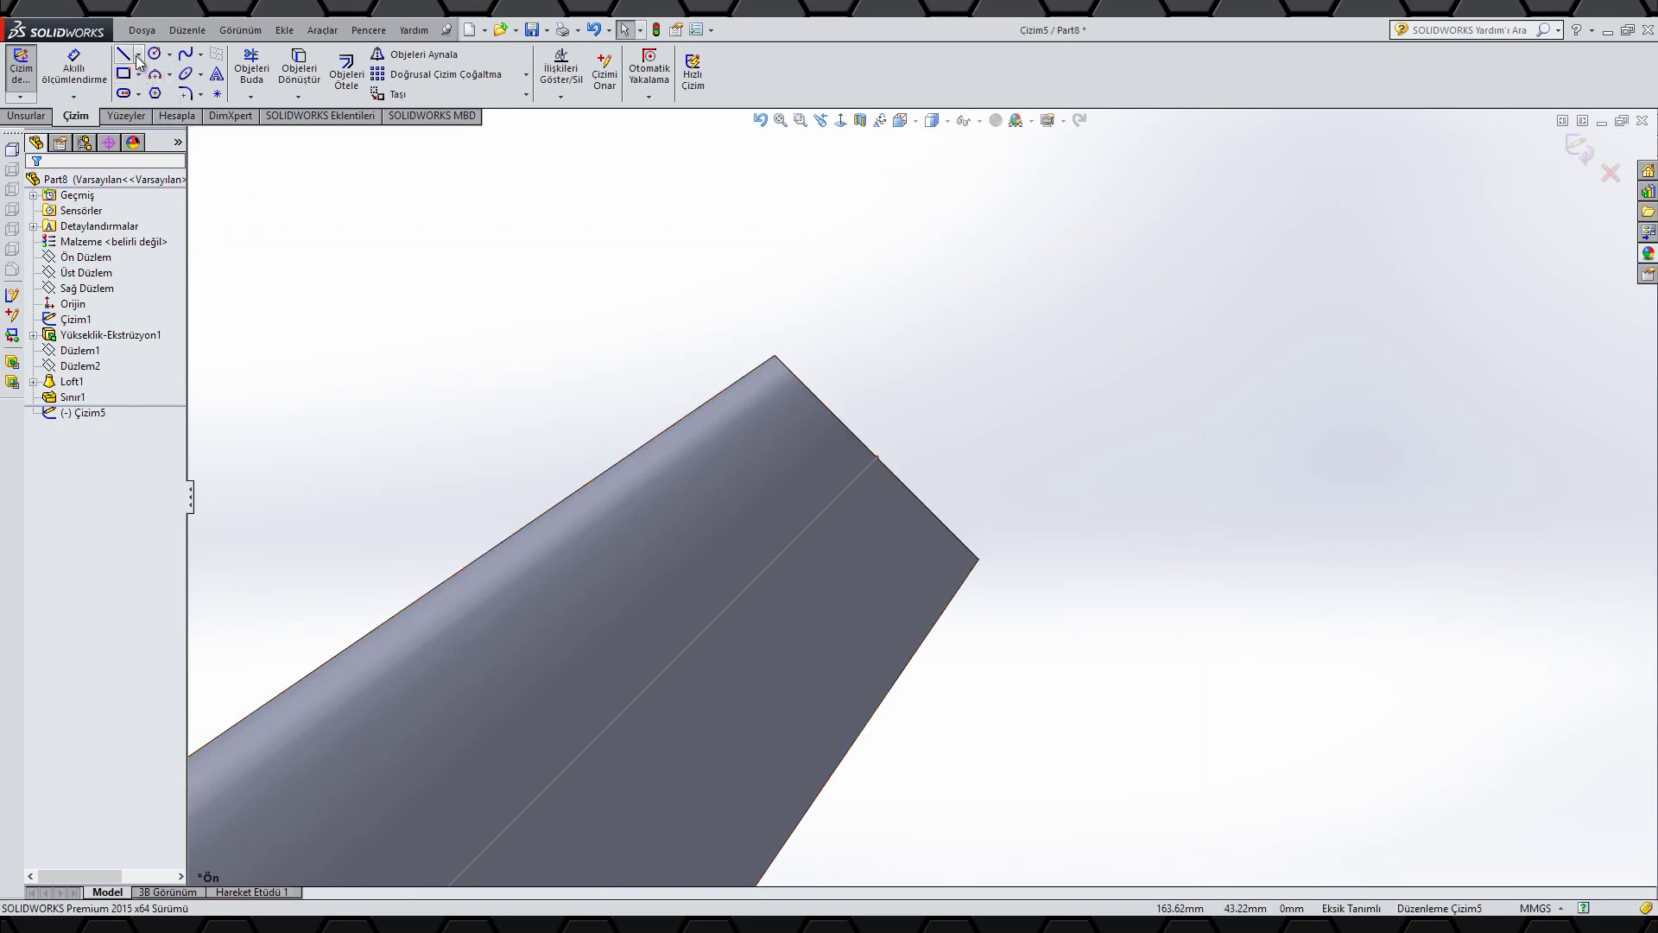
# - Draw a three-point arc of about 7.33 mm radius from the upper corner of the loft's small end, curving outward beyond the tip
pyautogui.click(154, 73)
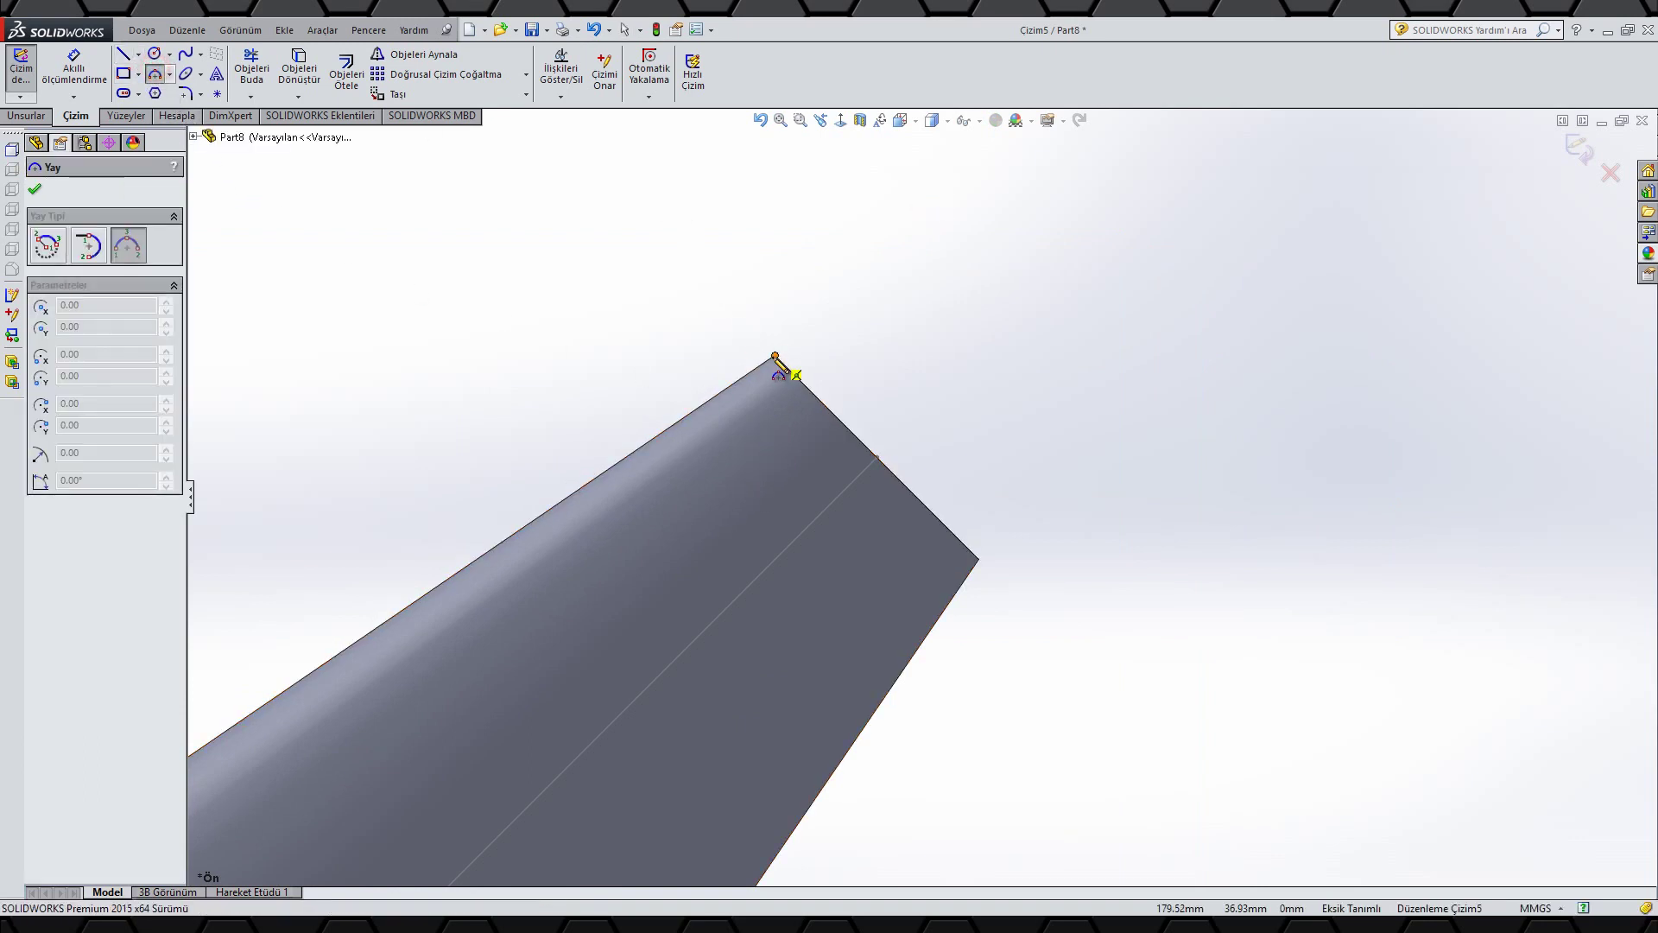
pyautogui.click(774, 355)
pyautogui.click(1005, 360)
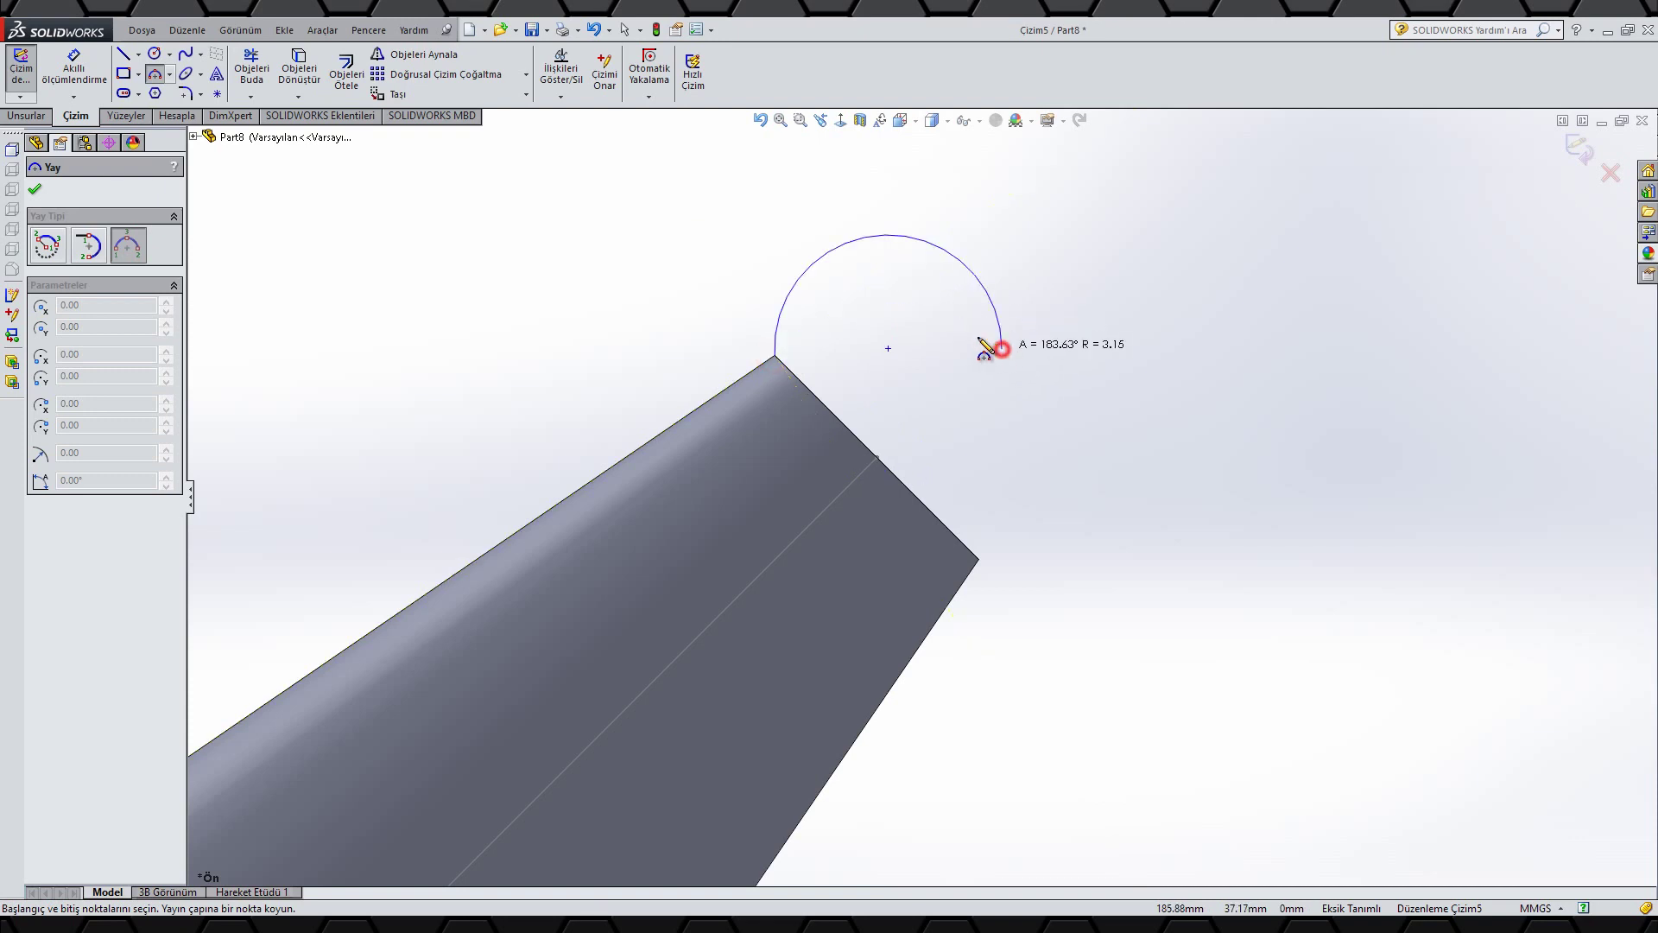
pyautogui.click(899, 326)
pyautogui.rightClick(902, 327)
pyautogui.click(926, 341)
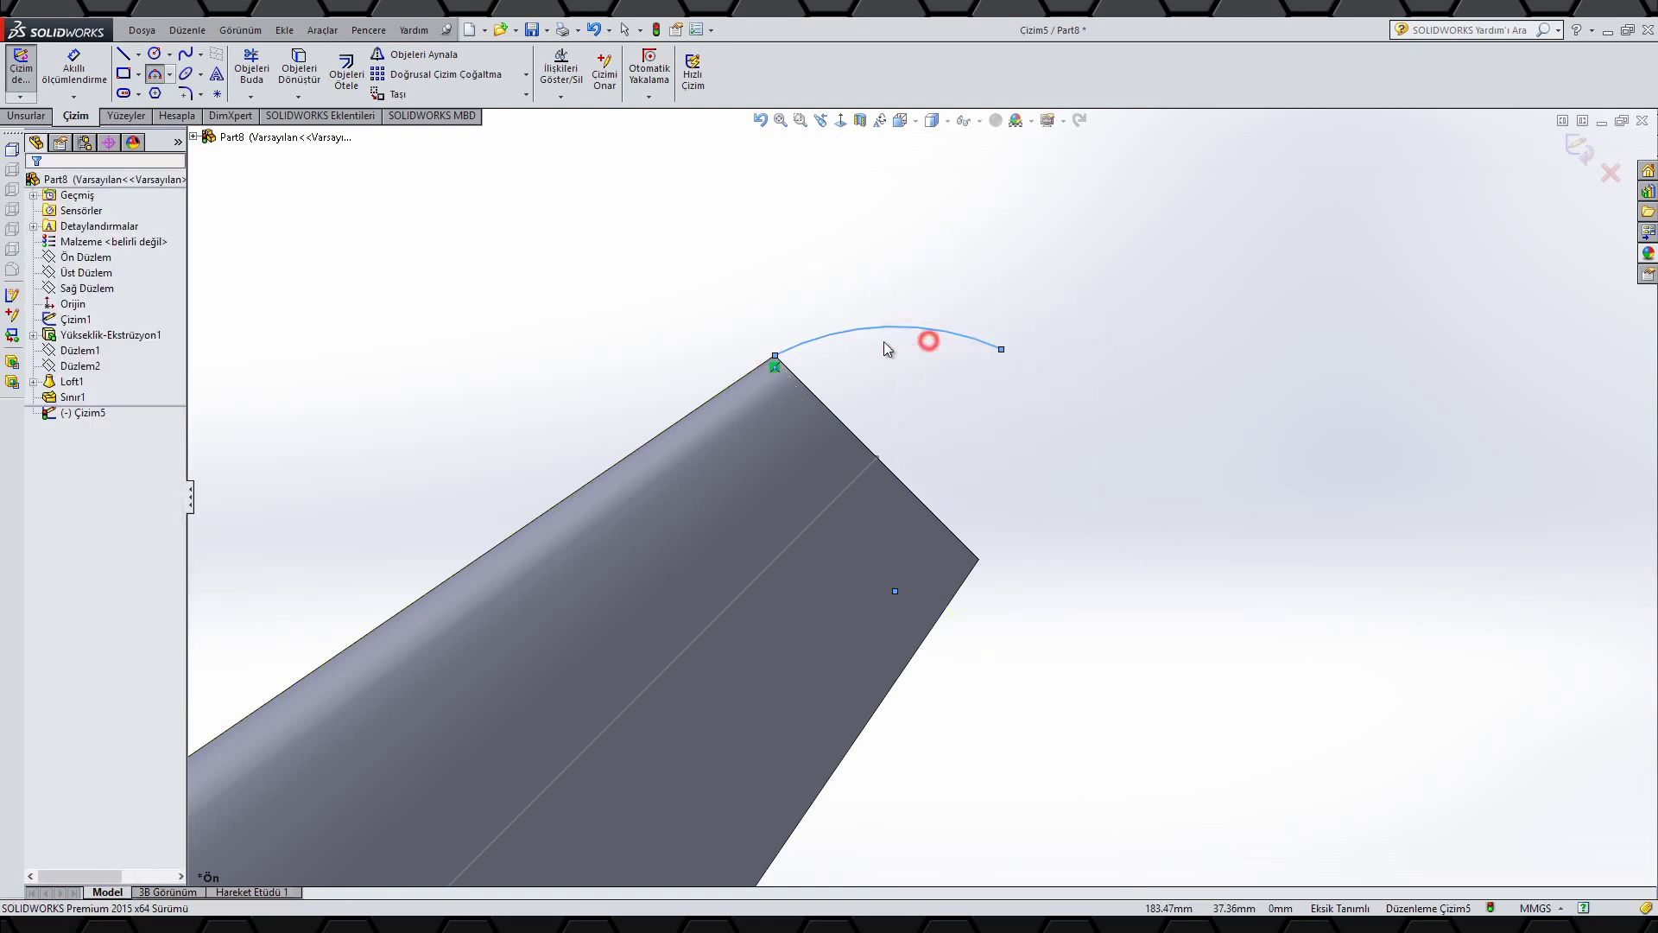
# - Make the arc tangent to the loft's upper silhouette edge
pyautogui.click(832, 334)
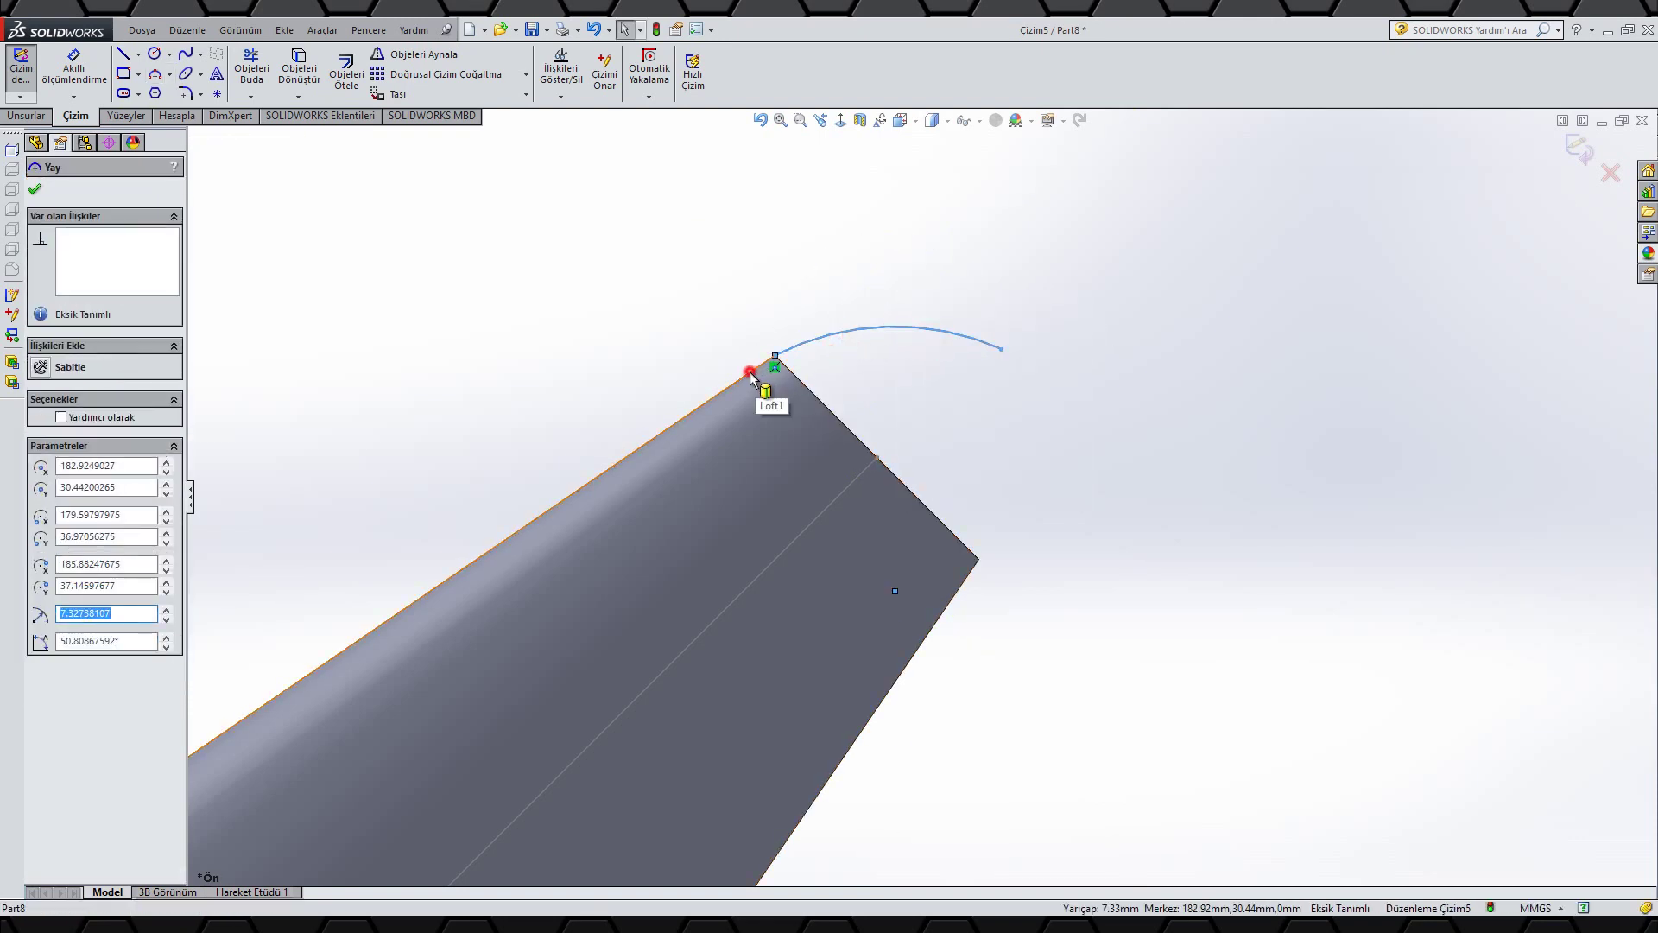
pyautogui.keyDown('ctrl'); pyautogui.click(750, 371); pyautogui.keyUp('ctrl')
pyautogui.click(796, 300)
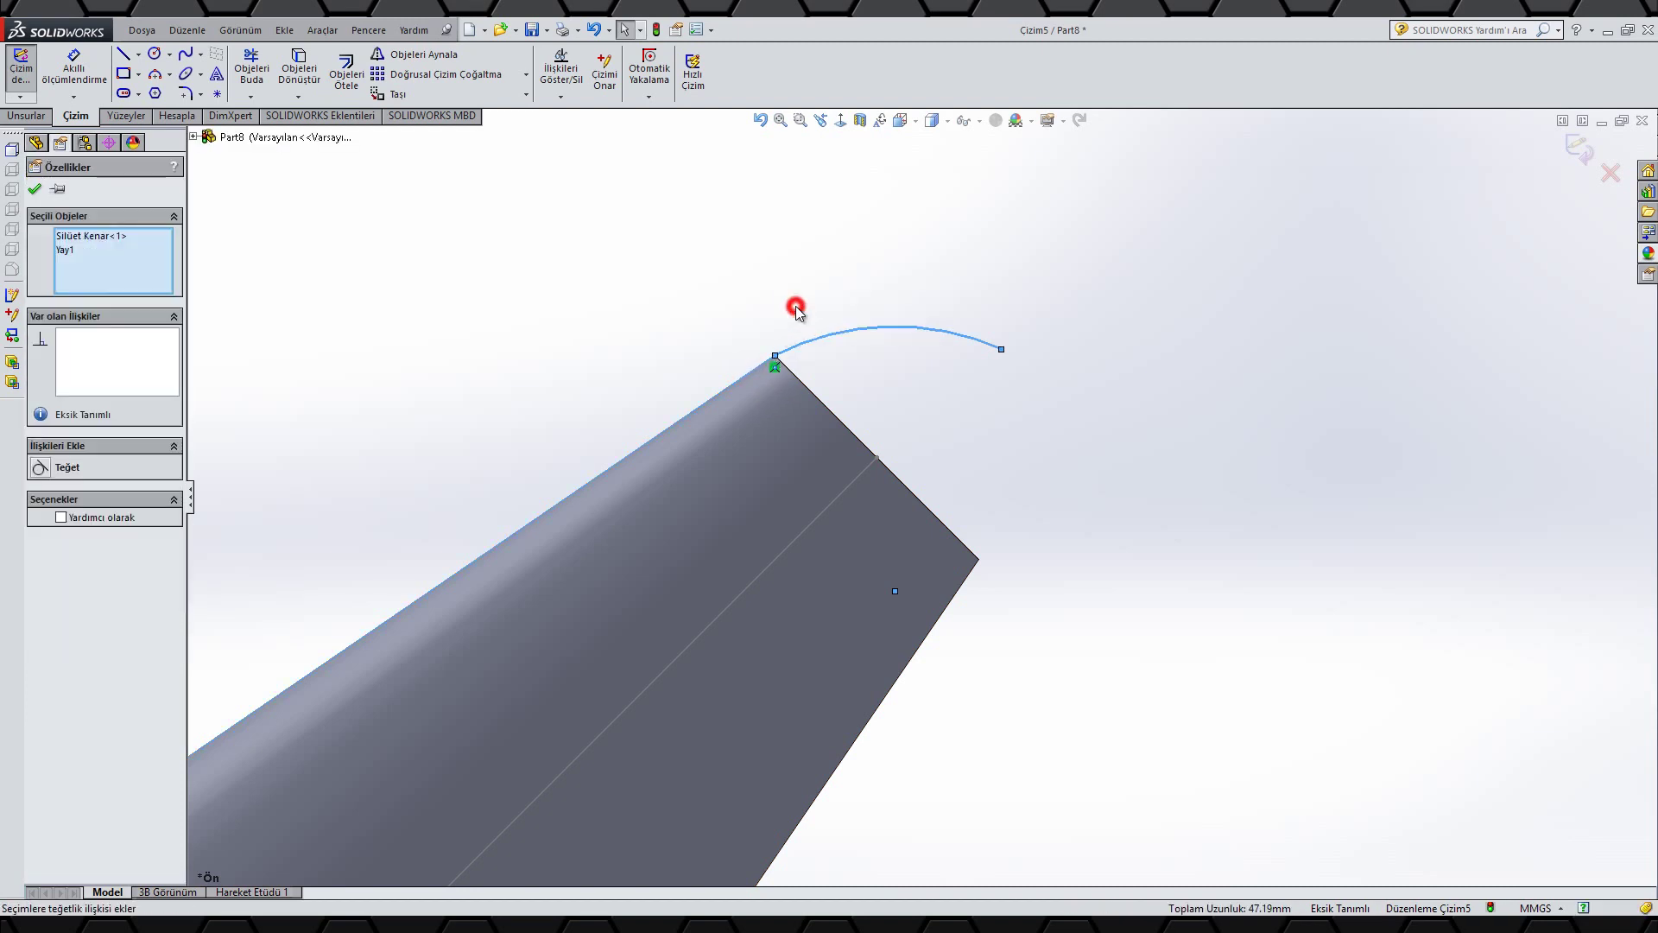
pyautogui.click(751, 261)
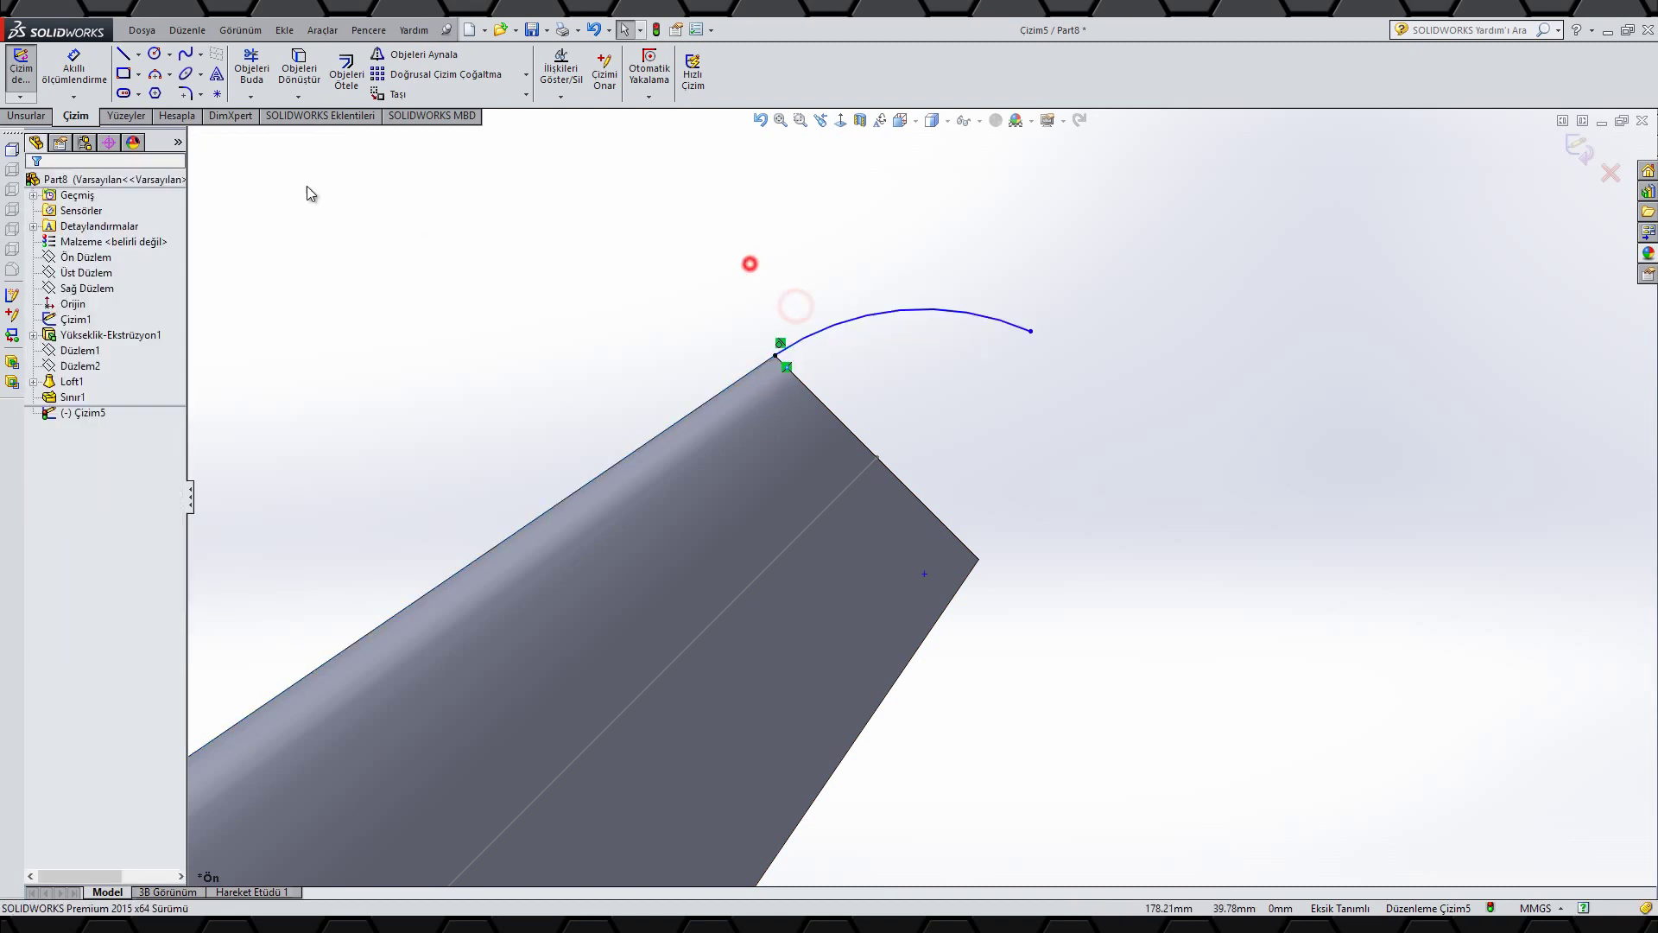
# - Draw connected lines from the arc's start to the midpoint of the loft's small end edge, and on to the arc's free end
pyautogui.click(138, 54)
pyautogui.click(155, 73)
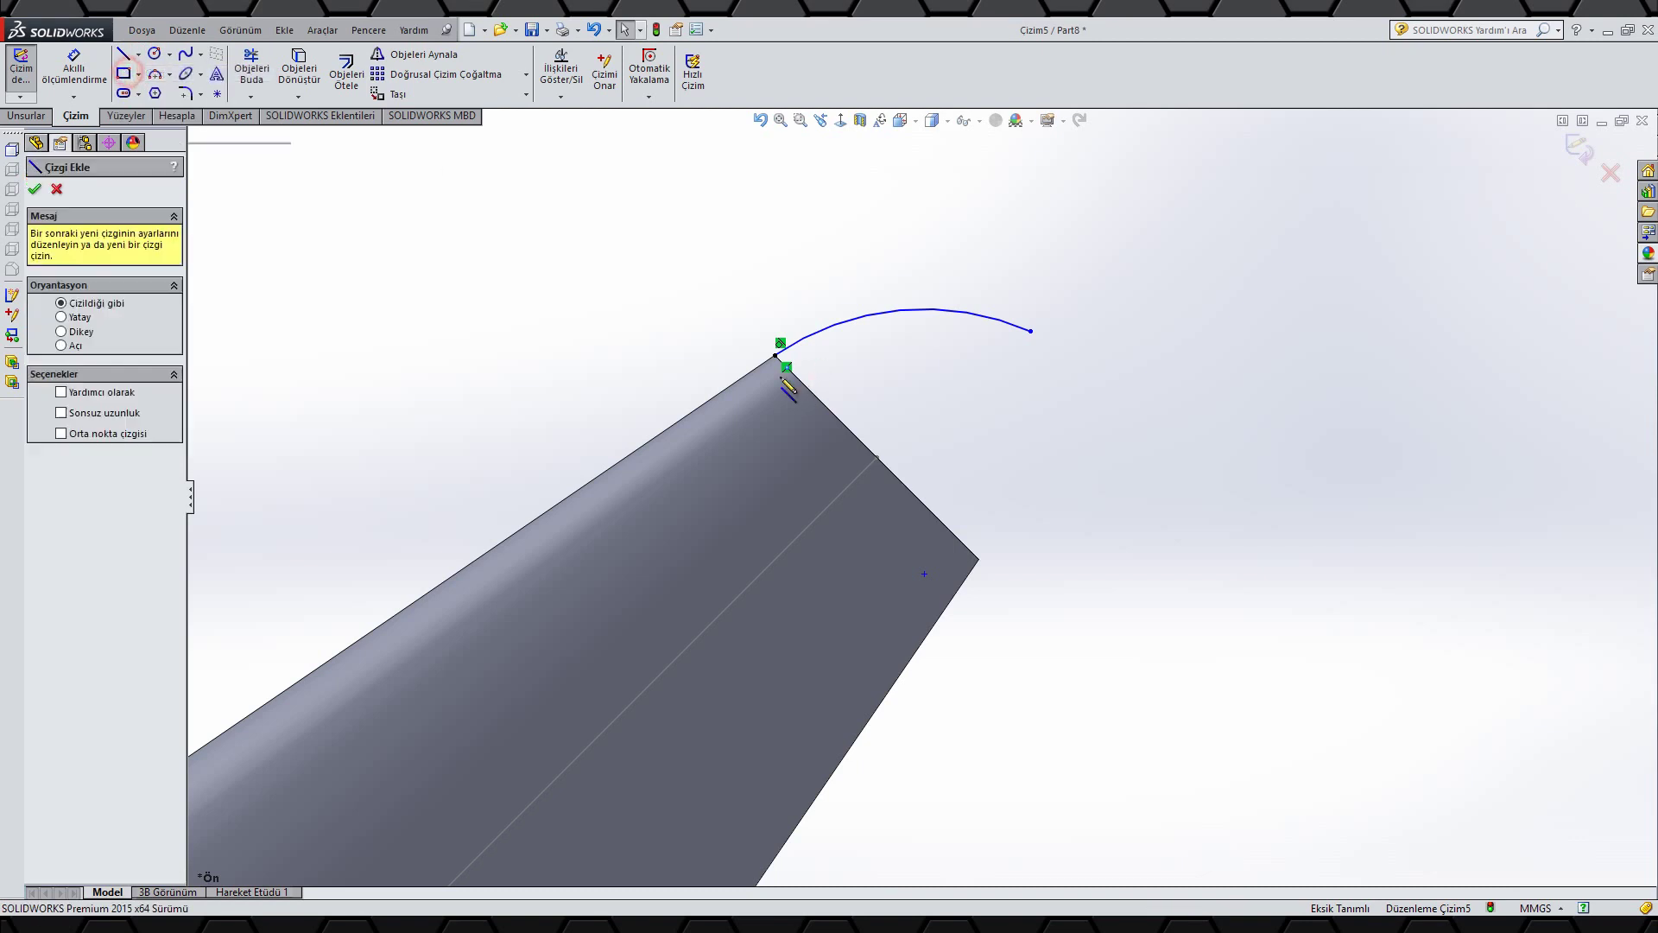
pyautogui.click(775, 355)
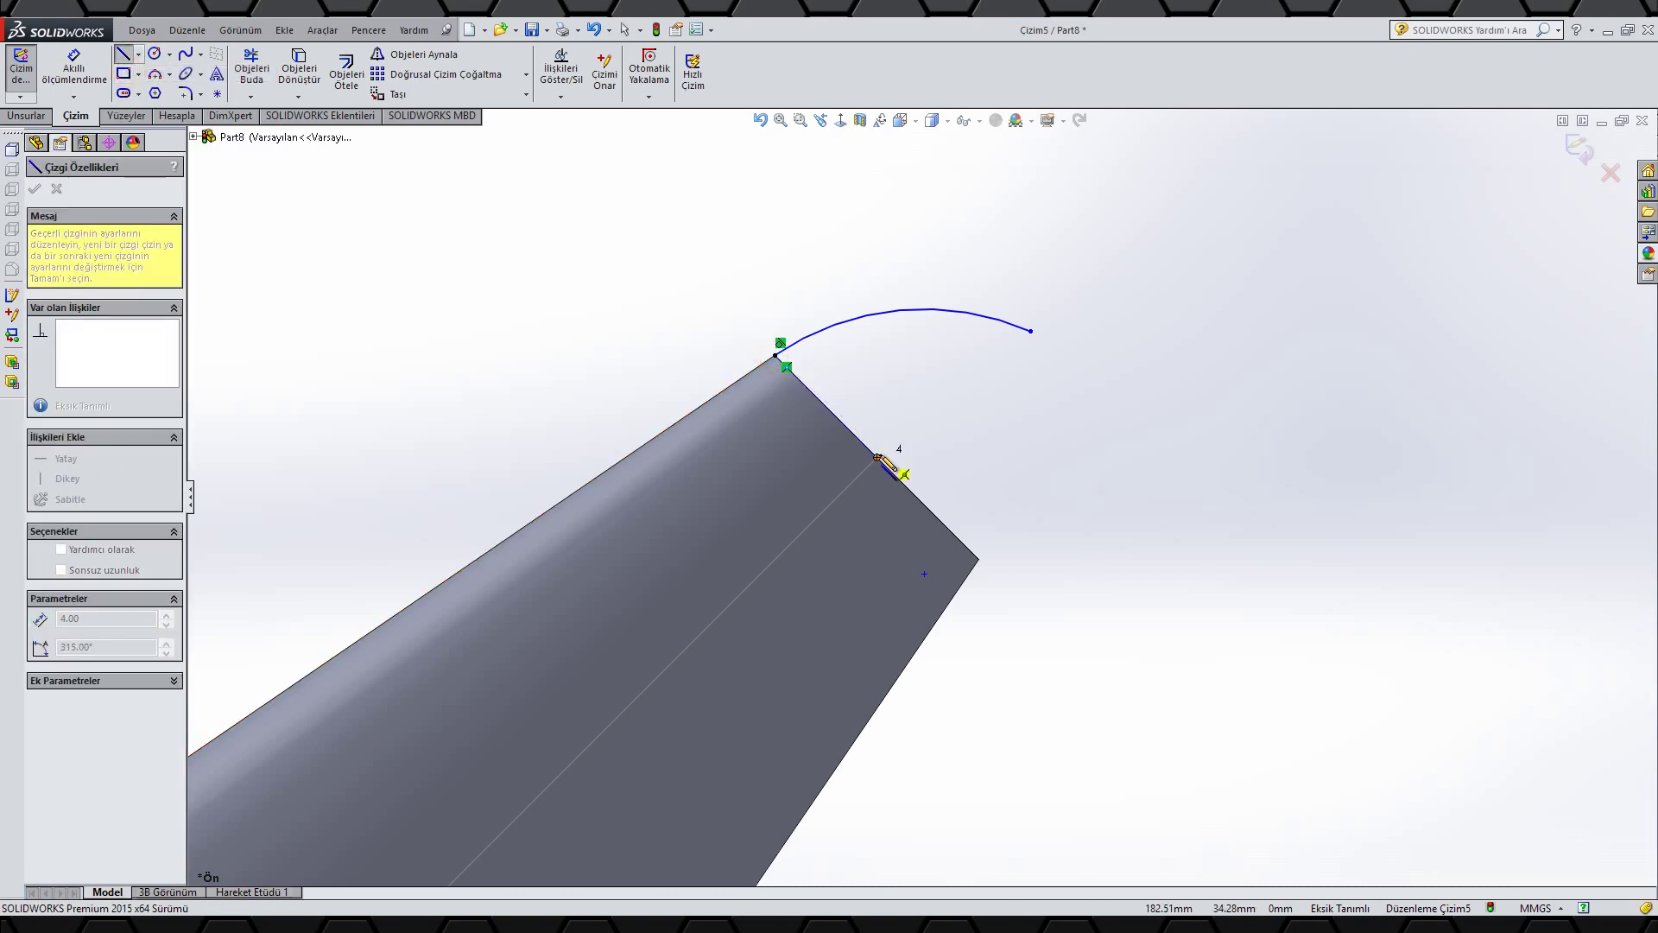
pyautogui.click(878, 456)
pyautogui.click(1030, 331)
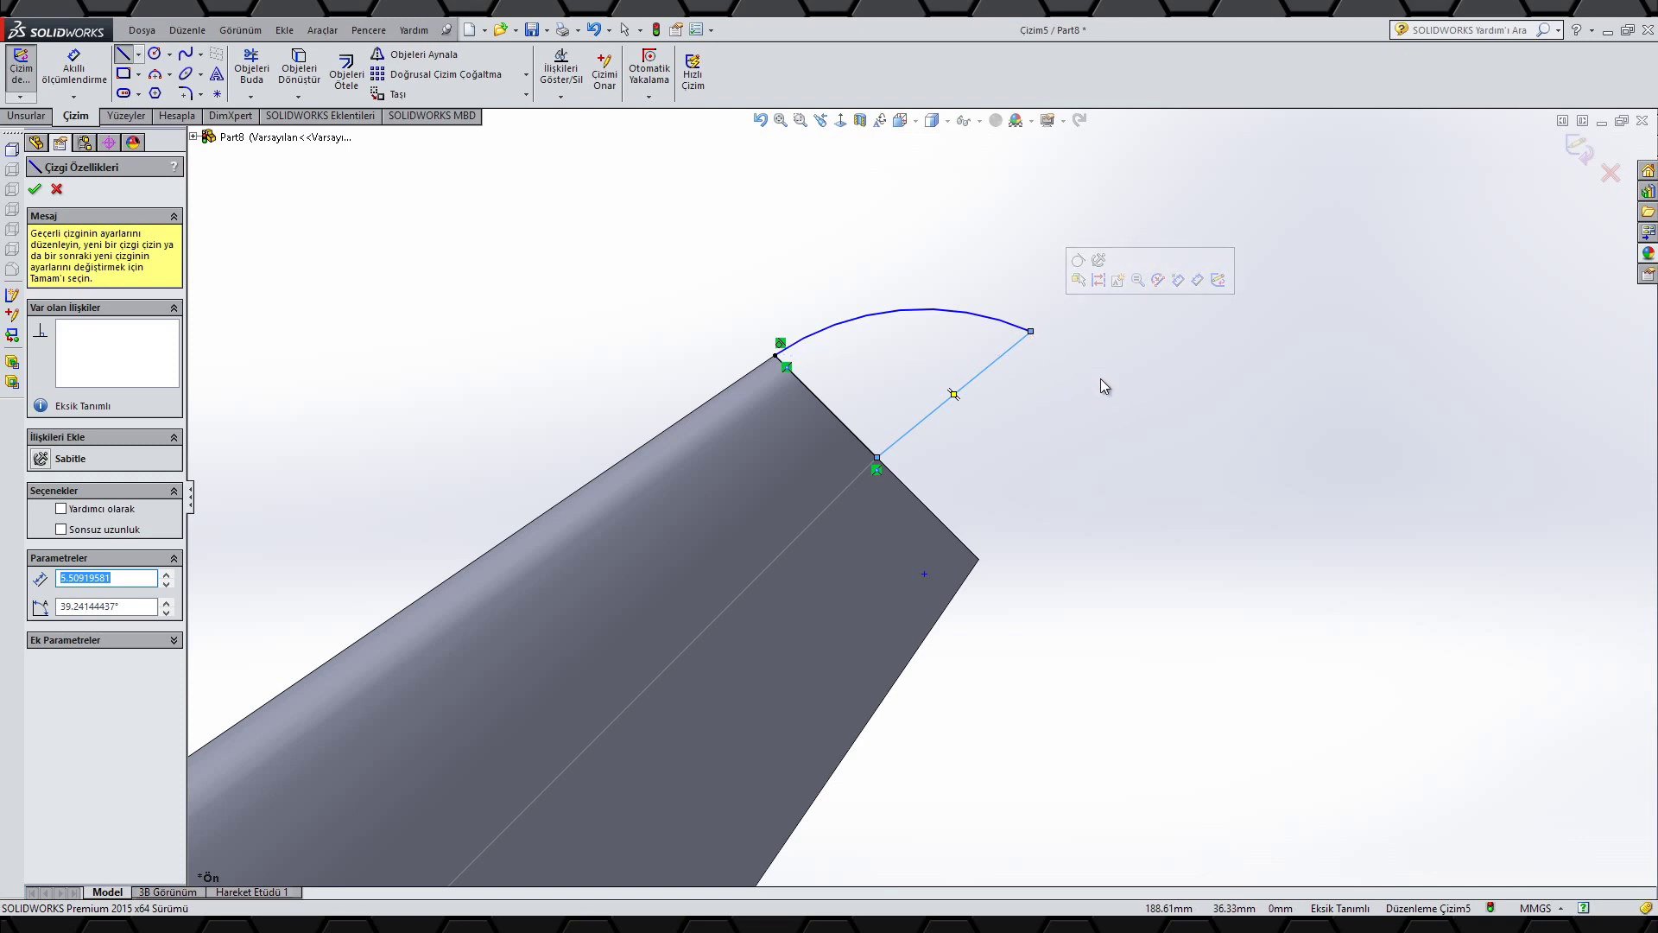
# - Draw a line about 3.52 mm long from the arc's free end, sloping outward and down
pyautogui.click(1031, 331)
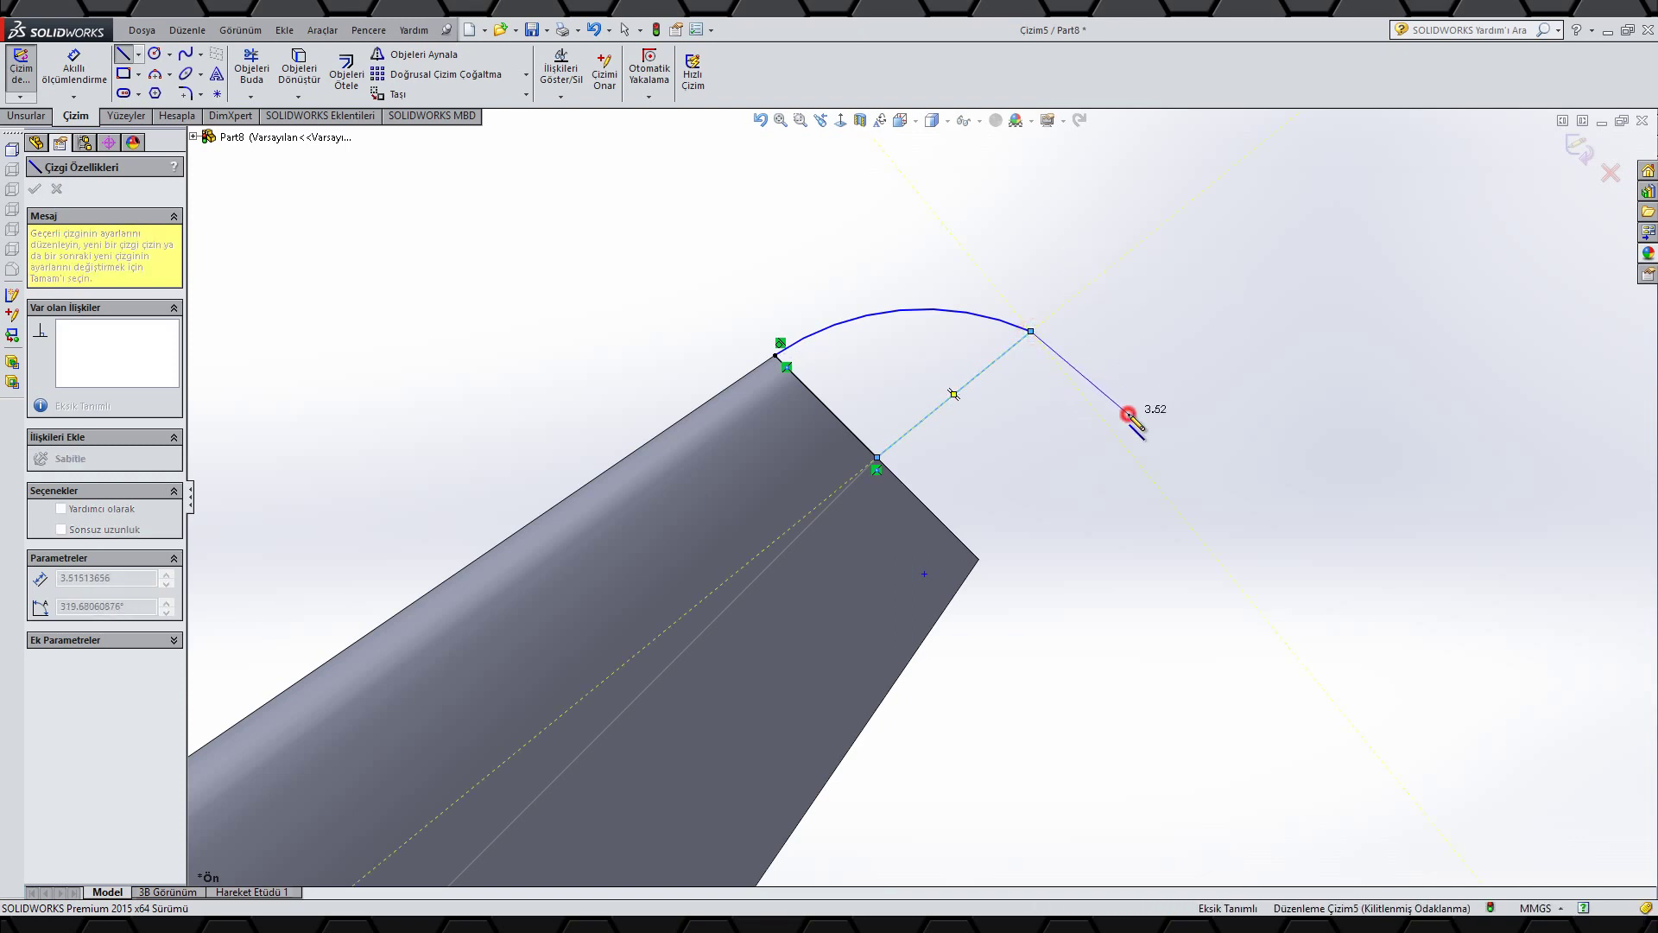
pyautogui.doubleClick(1128, 415)
pyautogui.press('Escape')
# - Make the line between the end edge's midpoint and the arc's free end collinear with the part's centre line
pyautogui.click(969, 381)
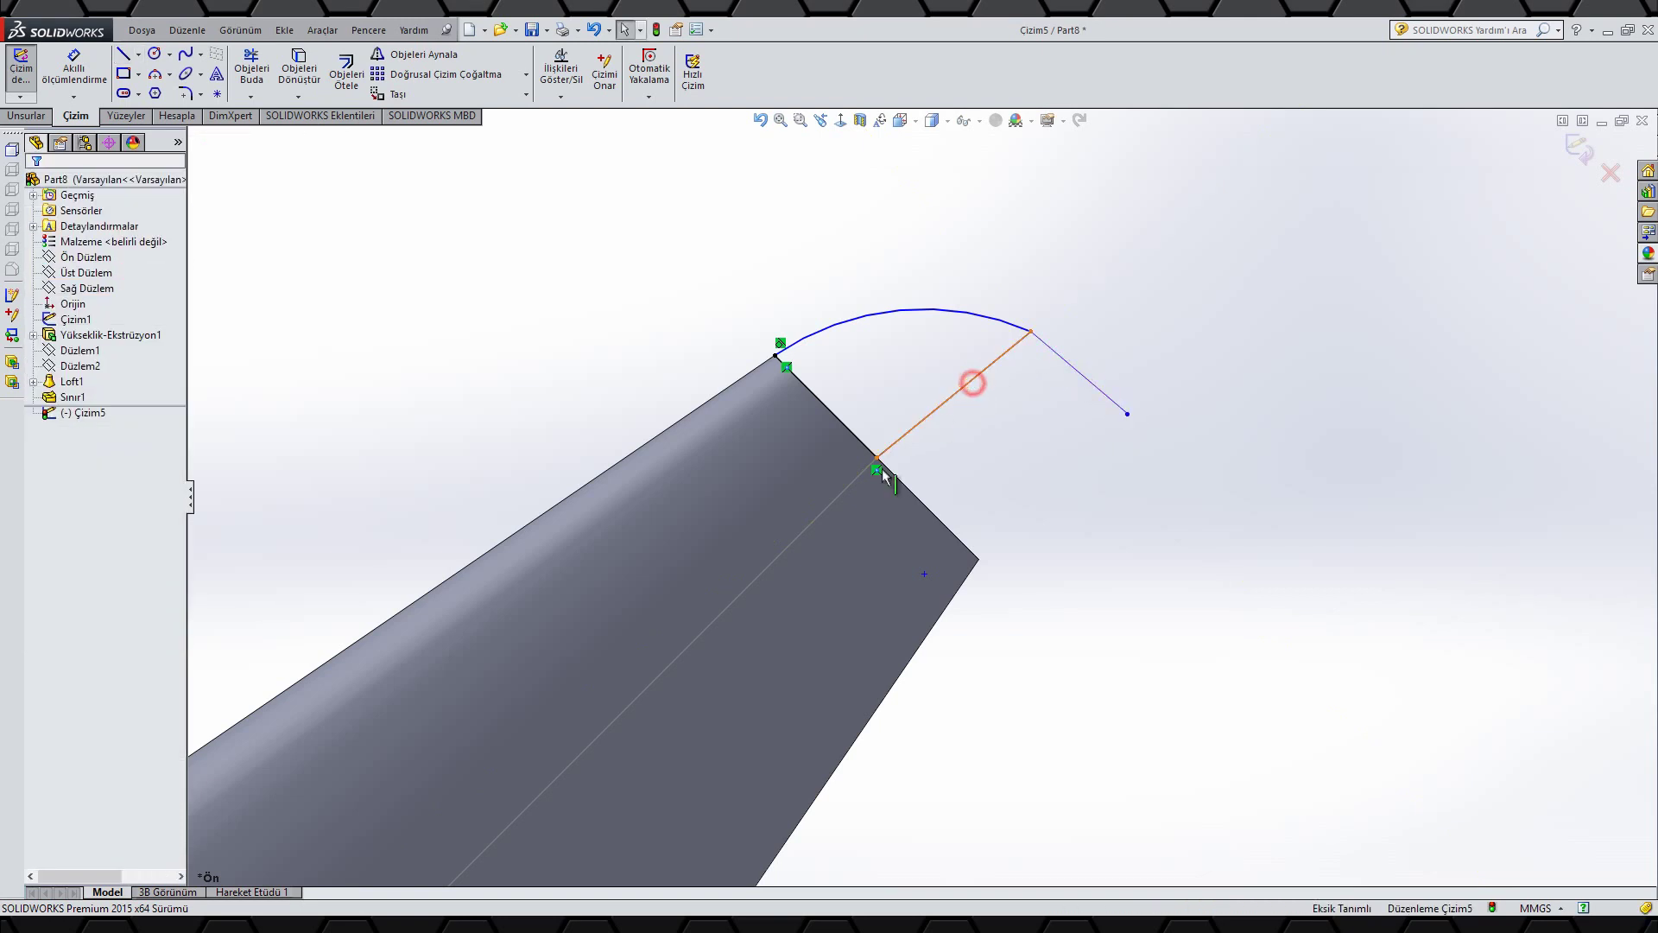
pyautogui.keyDown('ctrl'); pyautogui.click(847, 497); pyautogui.keyUp('ctrl')
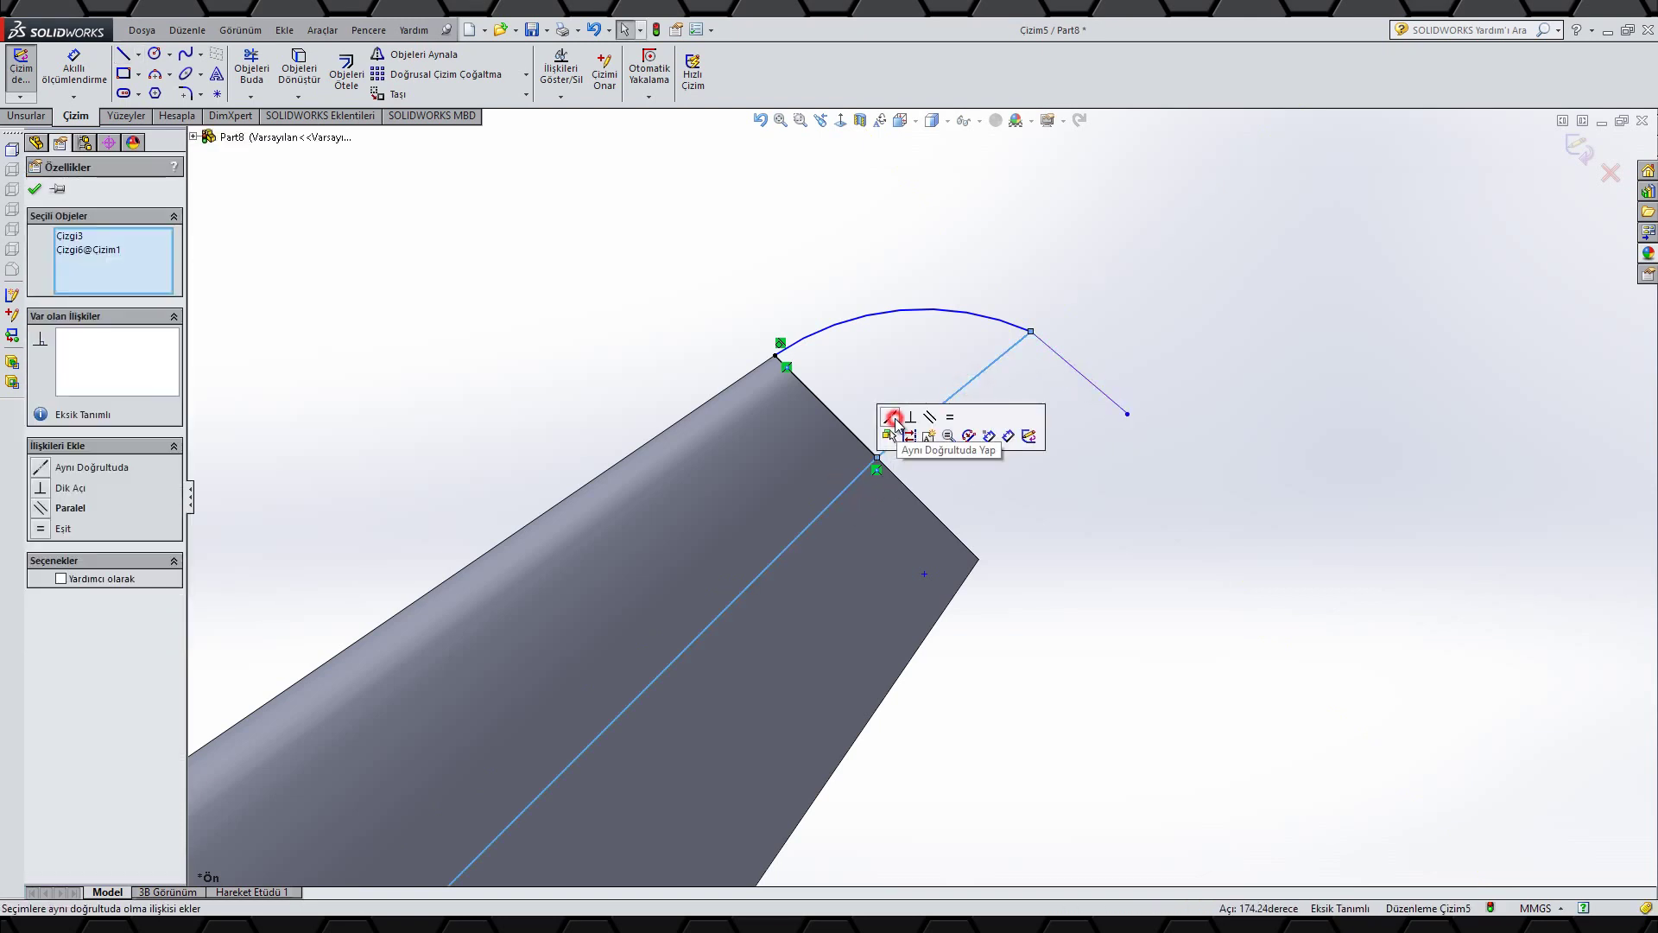
pyautogui.click(893, 418)
pyautogui.click(1069, 452)
# - Make the short outer line perpendicular to the collinear centre line
pyautogui.click(1068, 361)
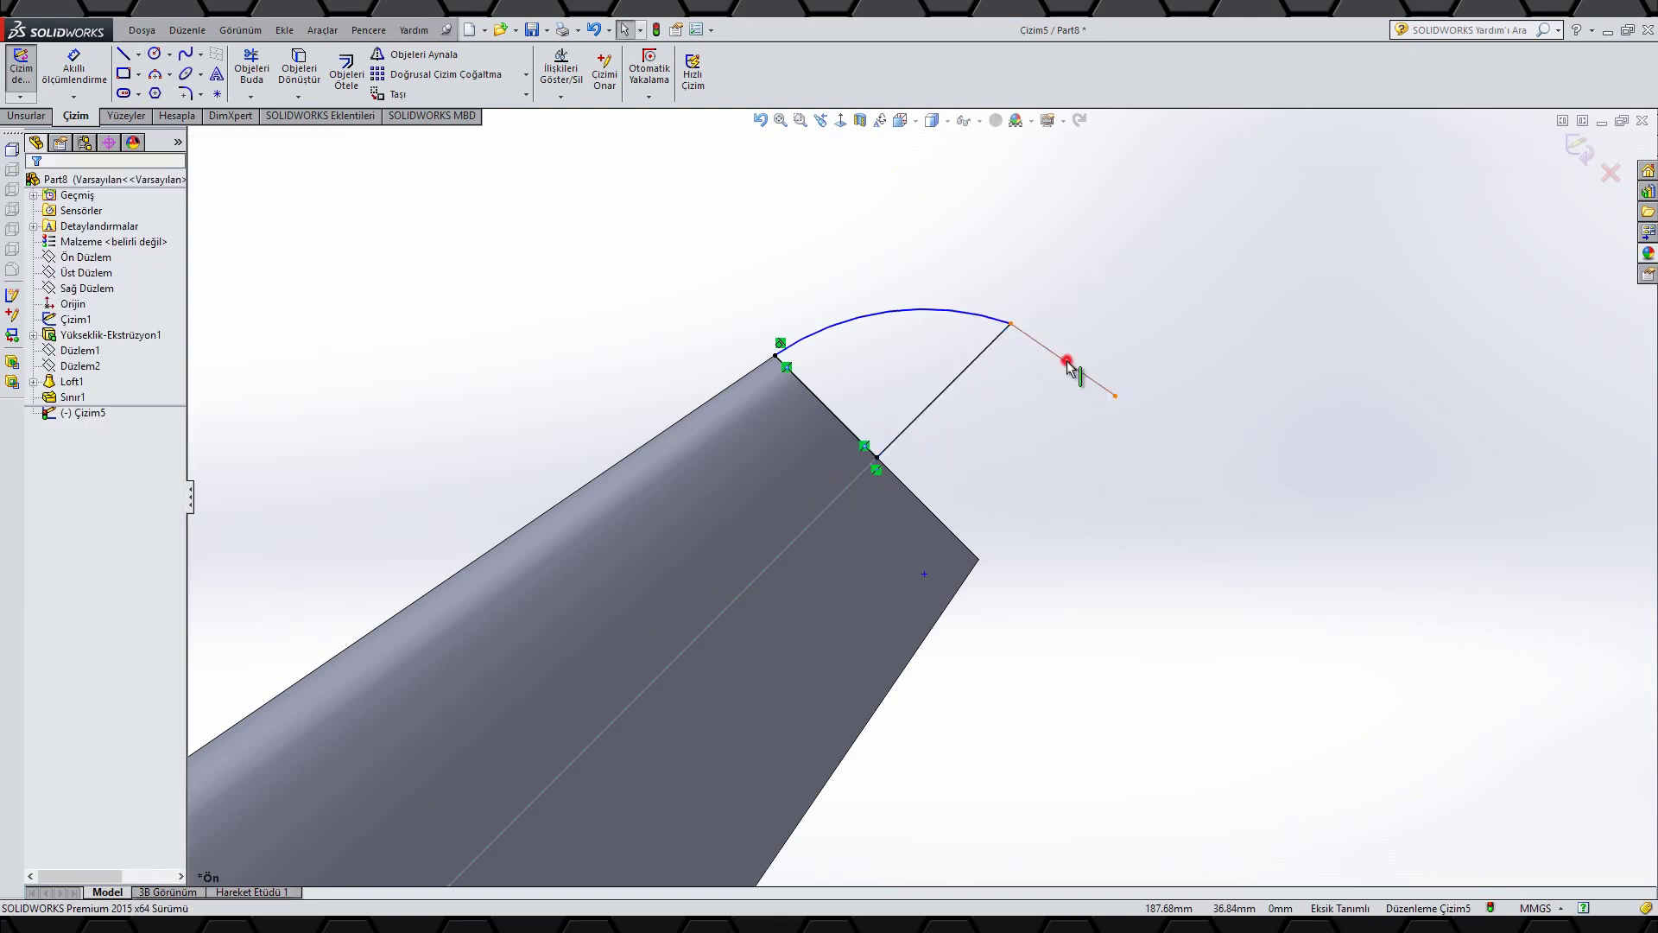
pyautogui.keyDown('ctrl'); pyautogui.click(979, 360); pyautogui.keyUp('ctrl')
pyautogui.click(1086, 292)
pyautogui.click(1094, 275)
# - Make the arc tangent to the short perpendicular line at the tip
pyautogui.scroll(8, 1174, 367)
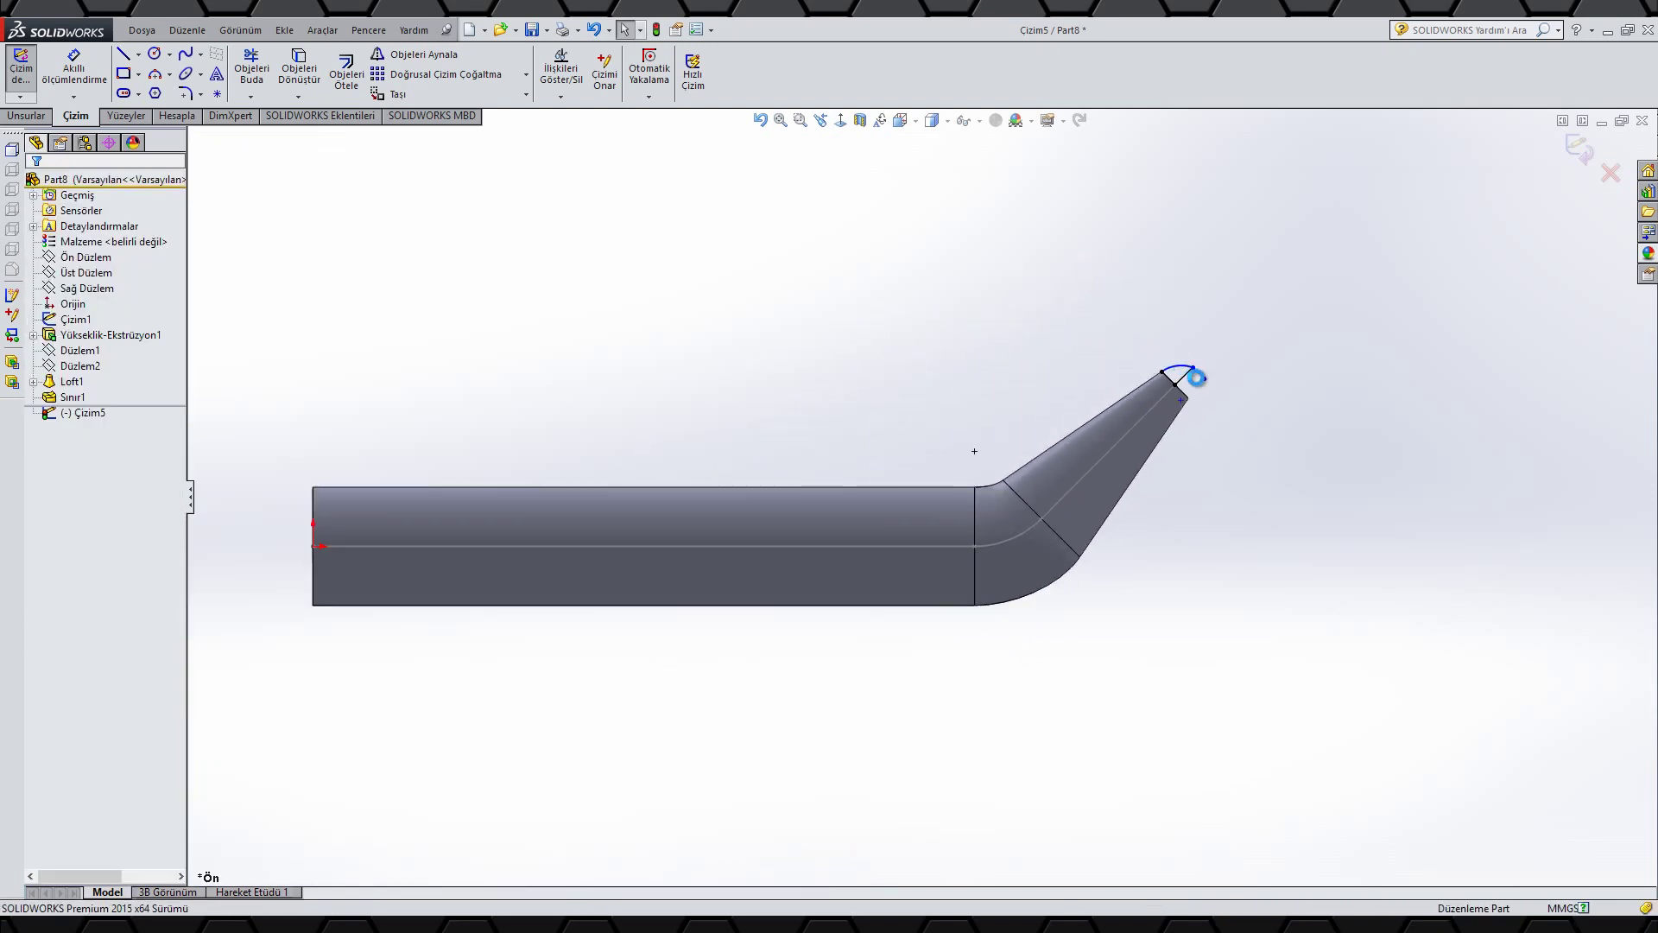
pyautogui.scroll(-9, 1213, 385)
pyautogui.doubleClick(905, 456)
pyautogui.scroll(3, 919, 456)
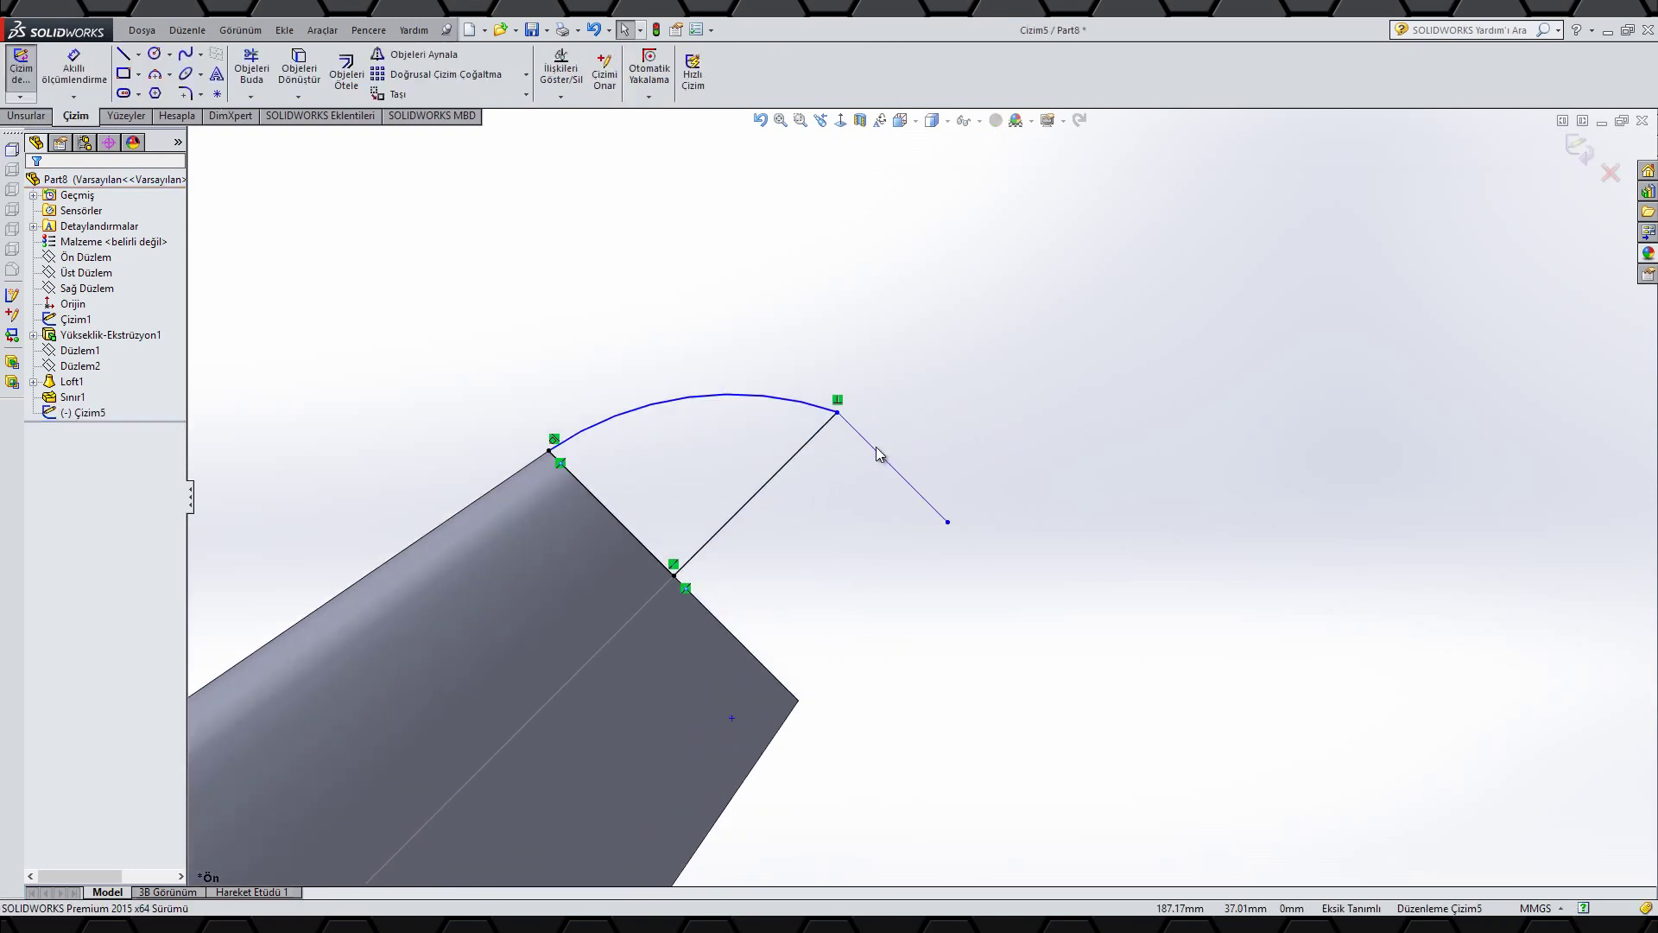
pyautogui.click(875, 449)
pyautogui.keyDown('ctrl'); pyautogui.click(784, 400); pyautogui.keyUp('ctrl')
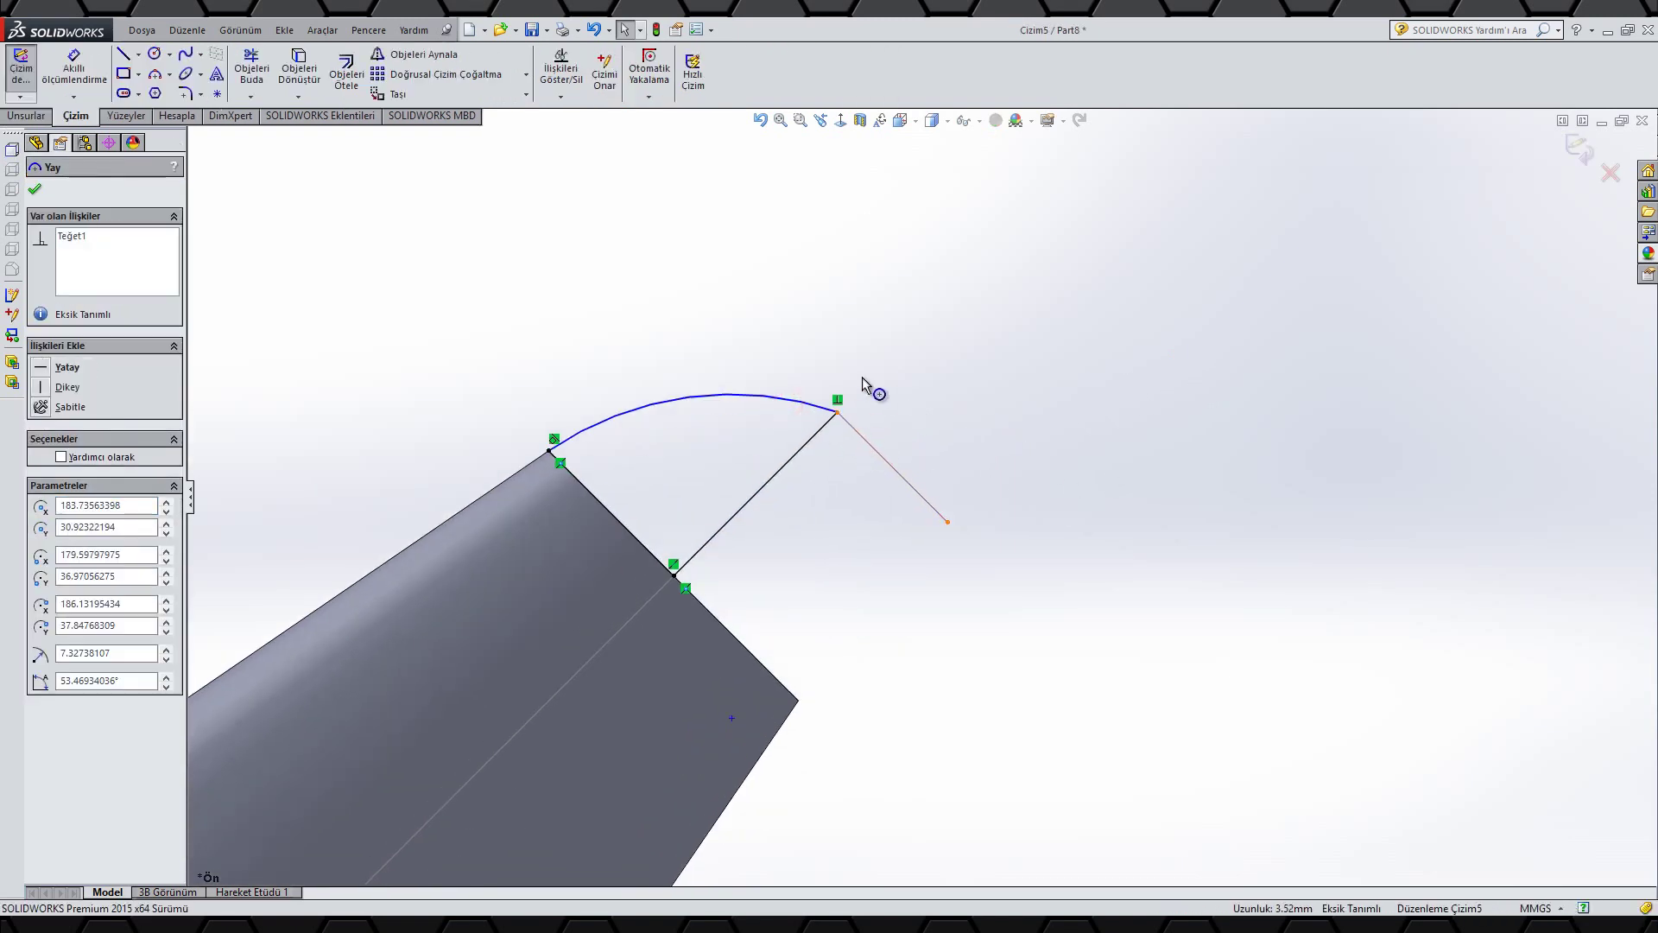
pyautogui.click(834, 328)
pyautogui.click(1035, 372)
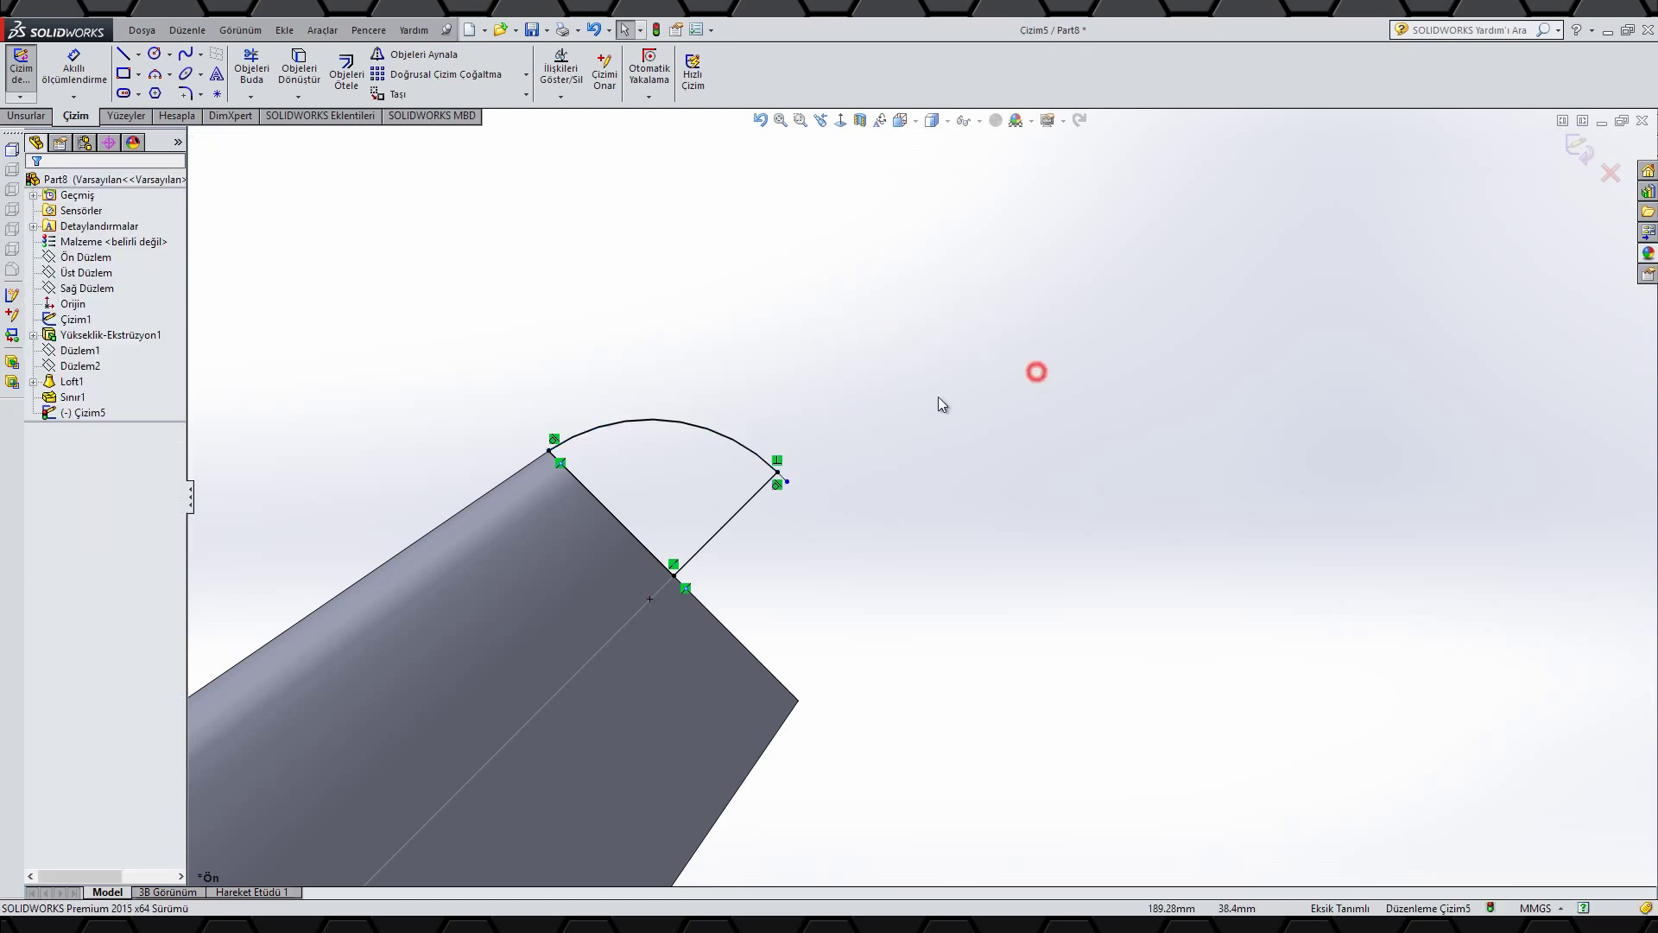
# - Convert the tip profile's centre line to construction geometry
pyautogui.click(753, 496)
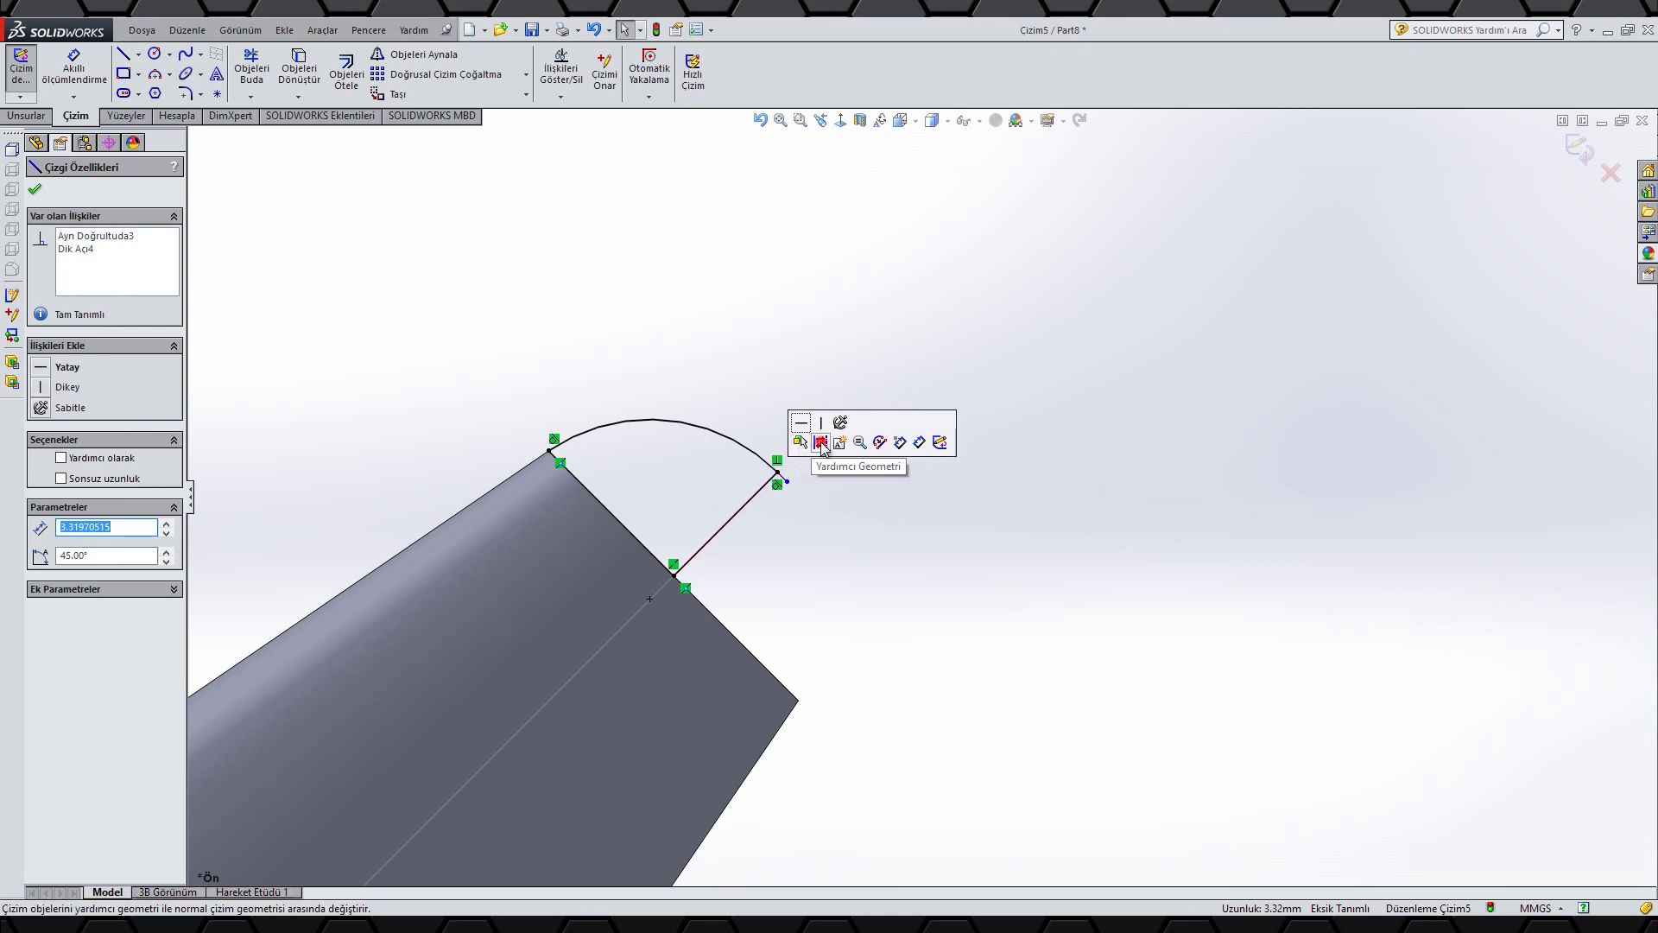
pyautogui.click(820, 441)
# - Try a 360-degree revolve of the automatically closed tip profile about the construction line, and delete the added diagonal closing line
pyautogui.click(26, 115)
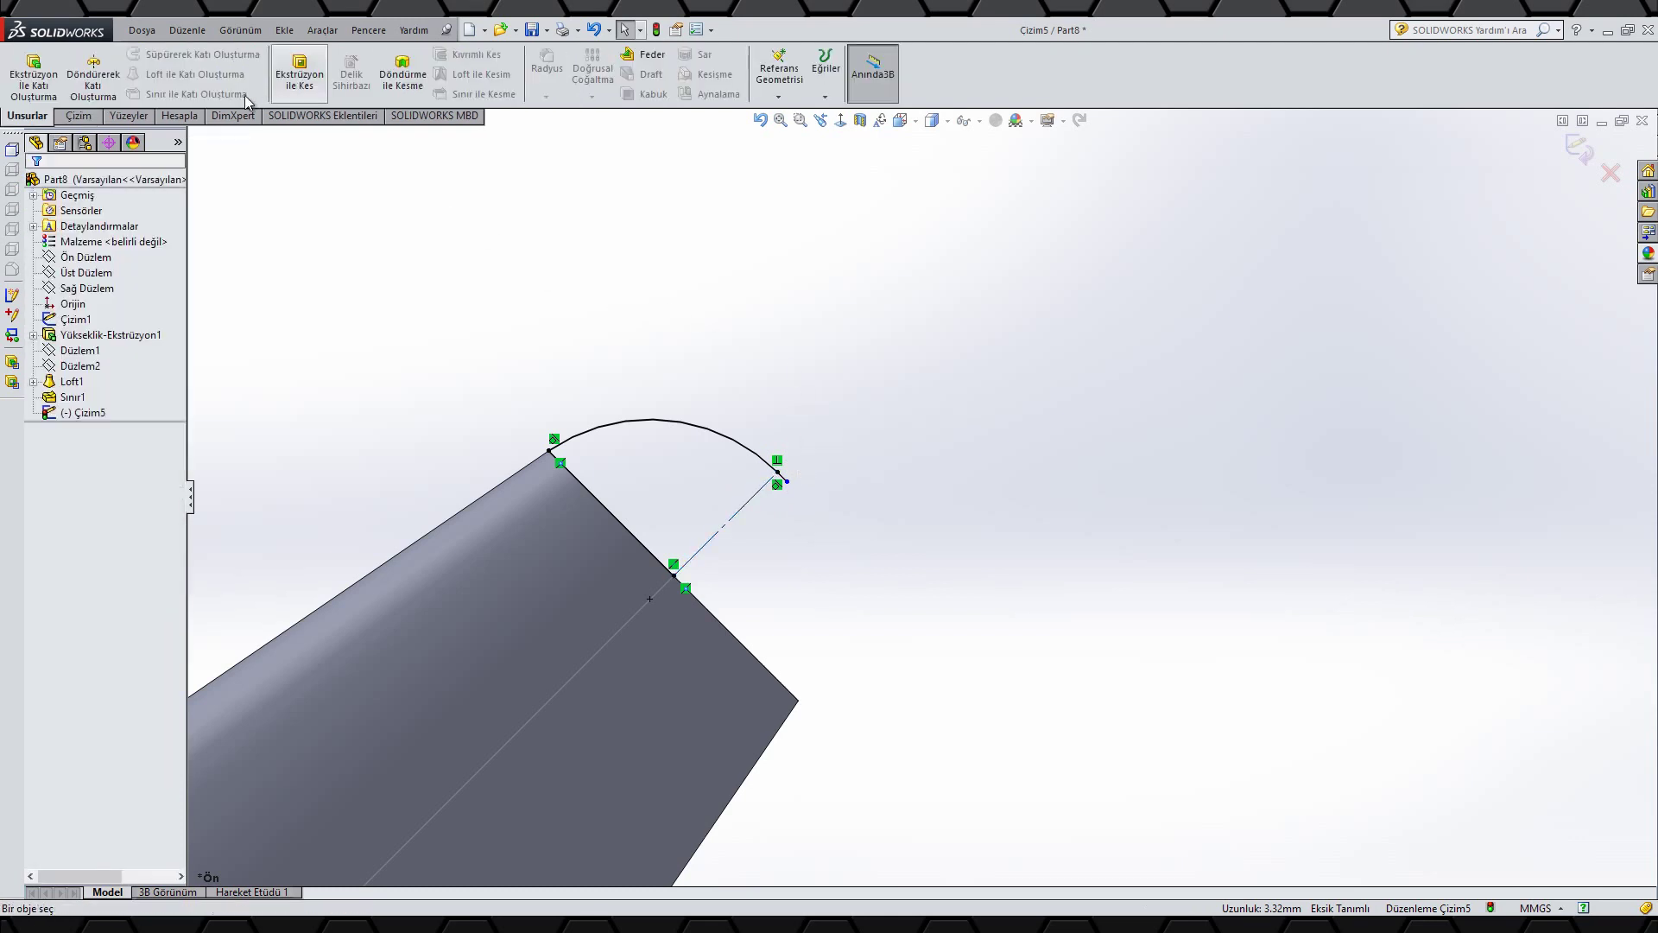
pyautogui.click(93, 79)
pyautogui.click(871, 482)
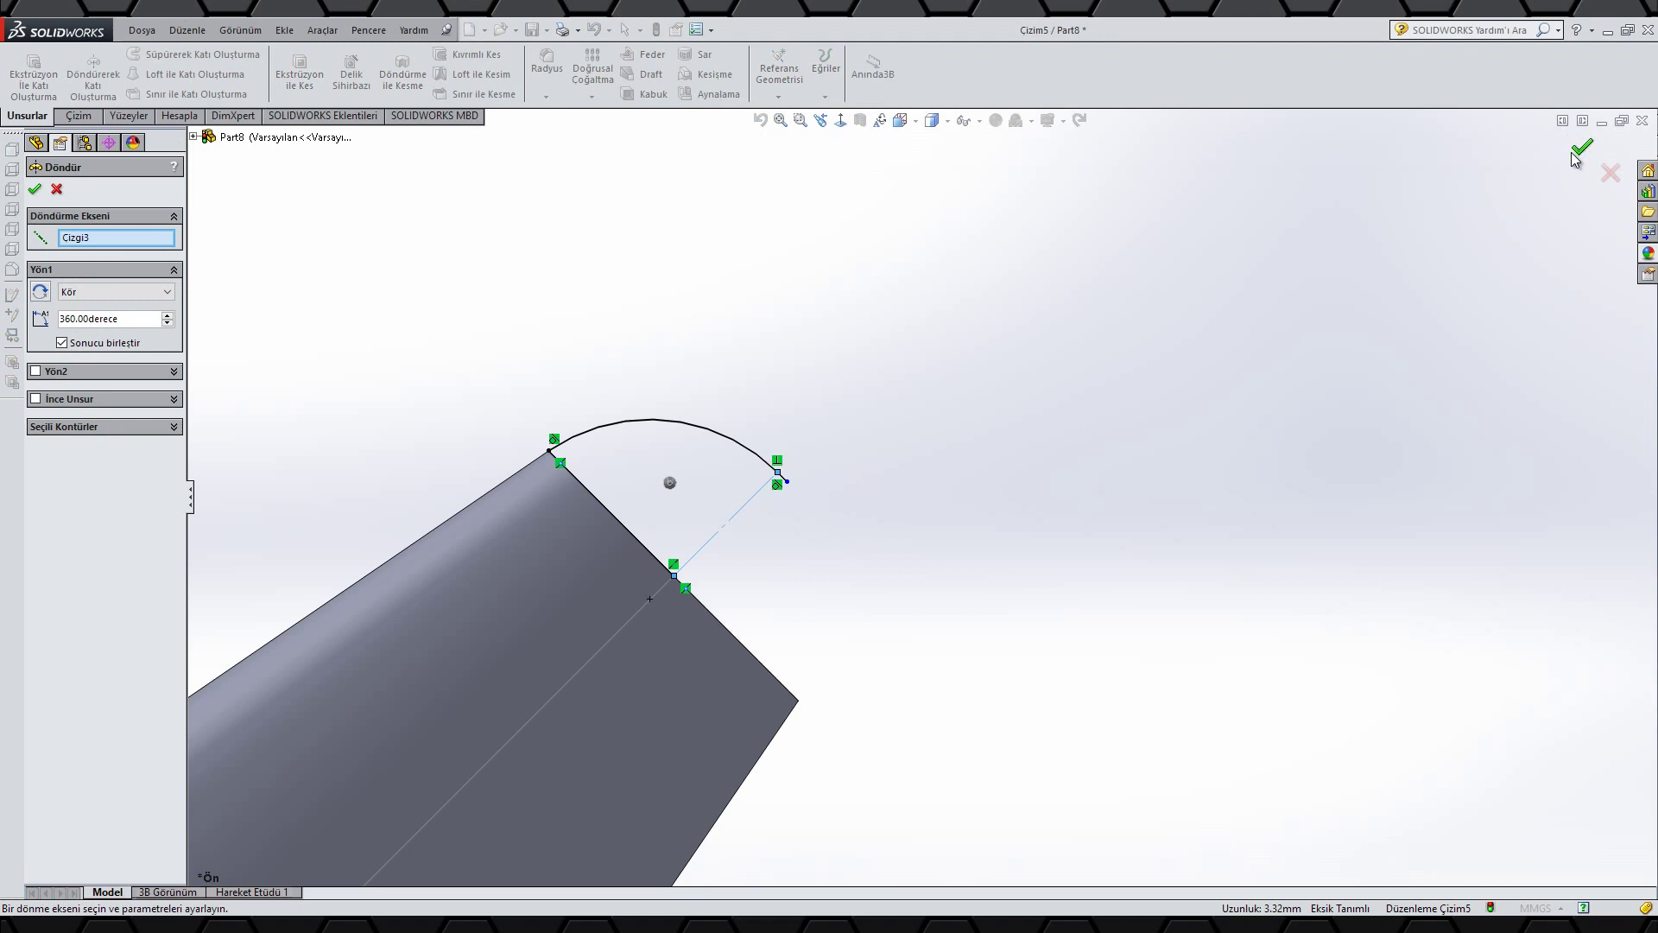
pyautogui.click(1578, 151)
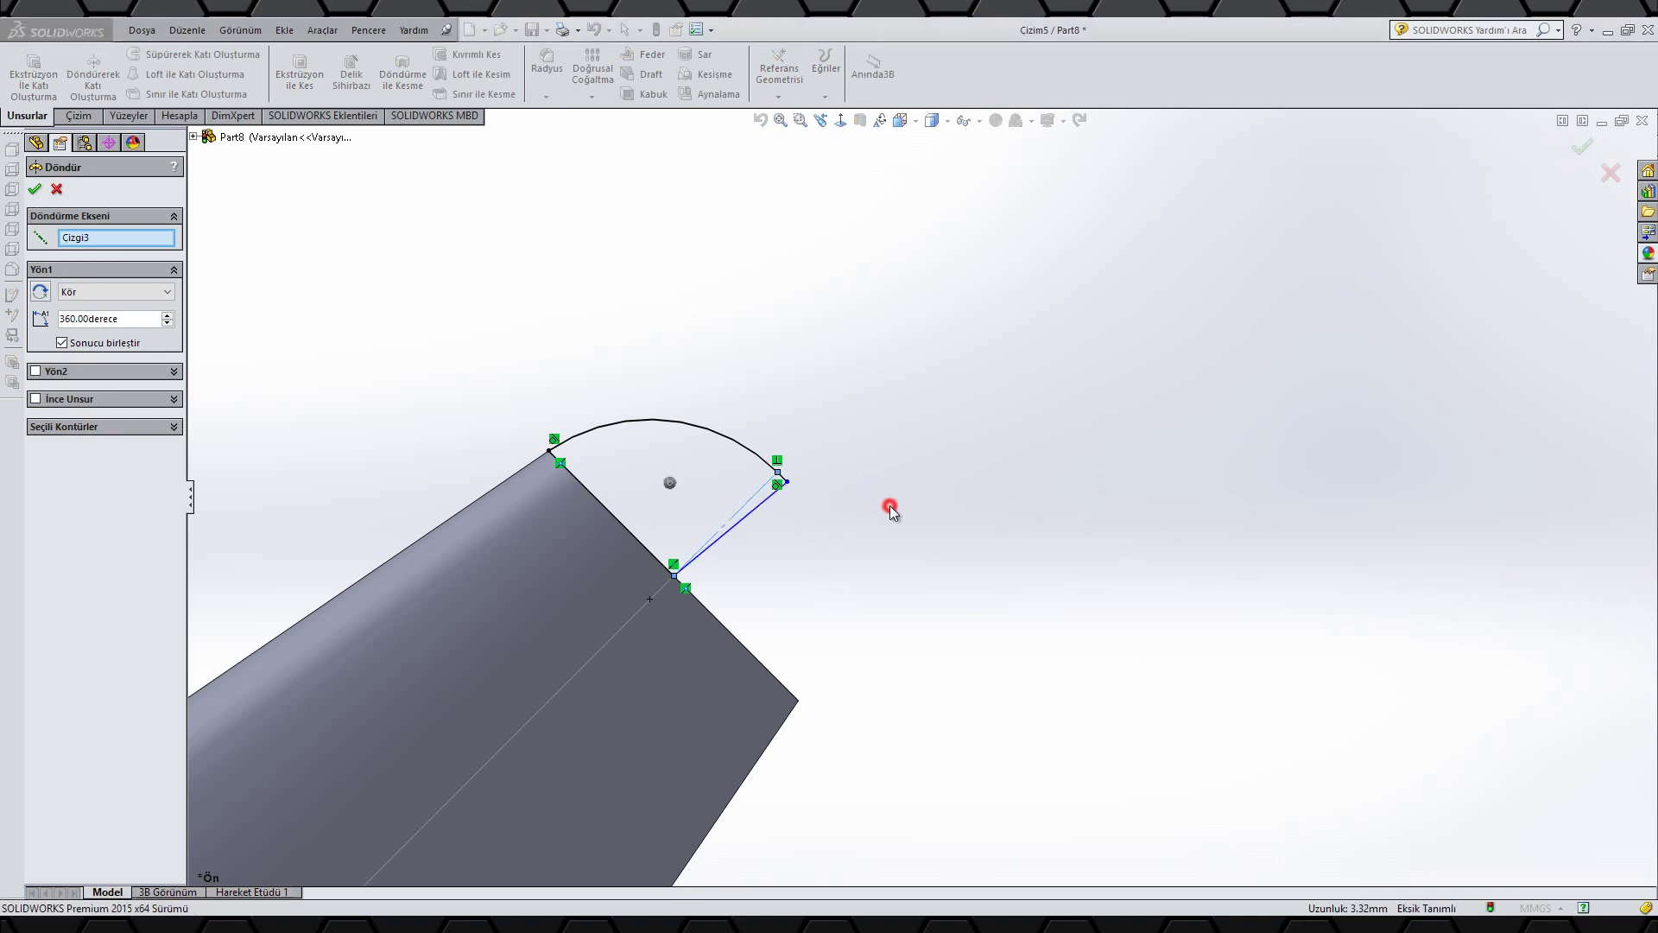
pyautogui.scroll(-4, 736, 546)
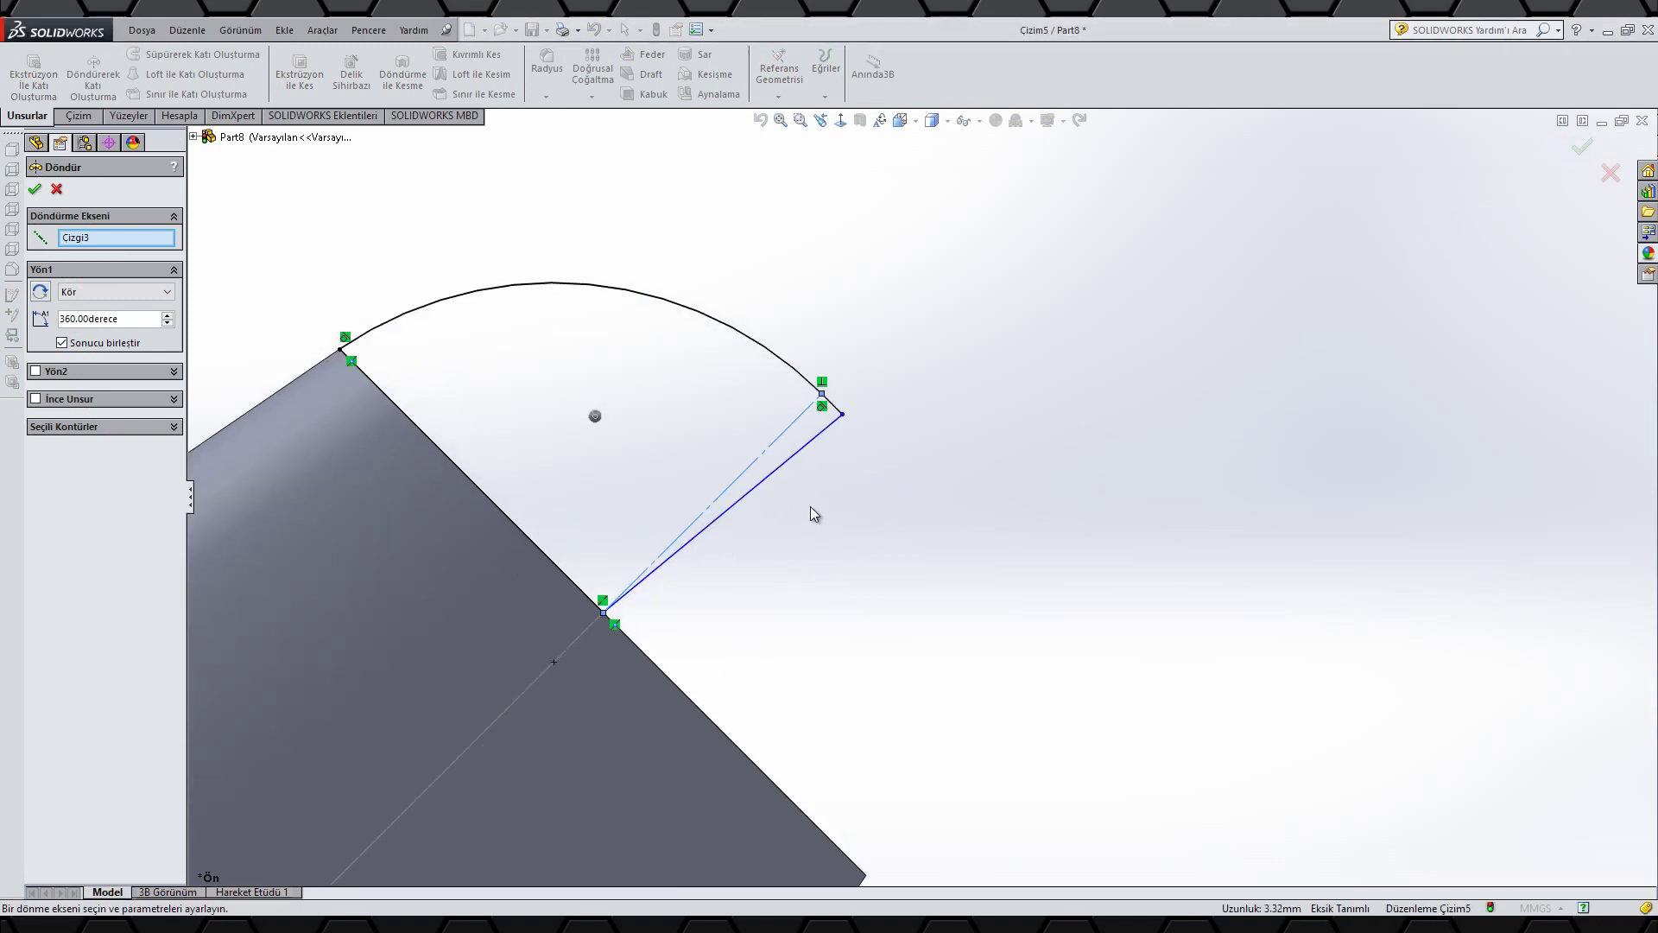
pyautogui.press('Escape')
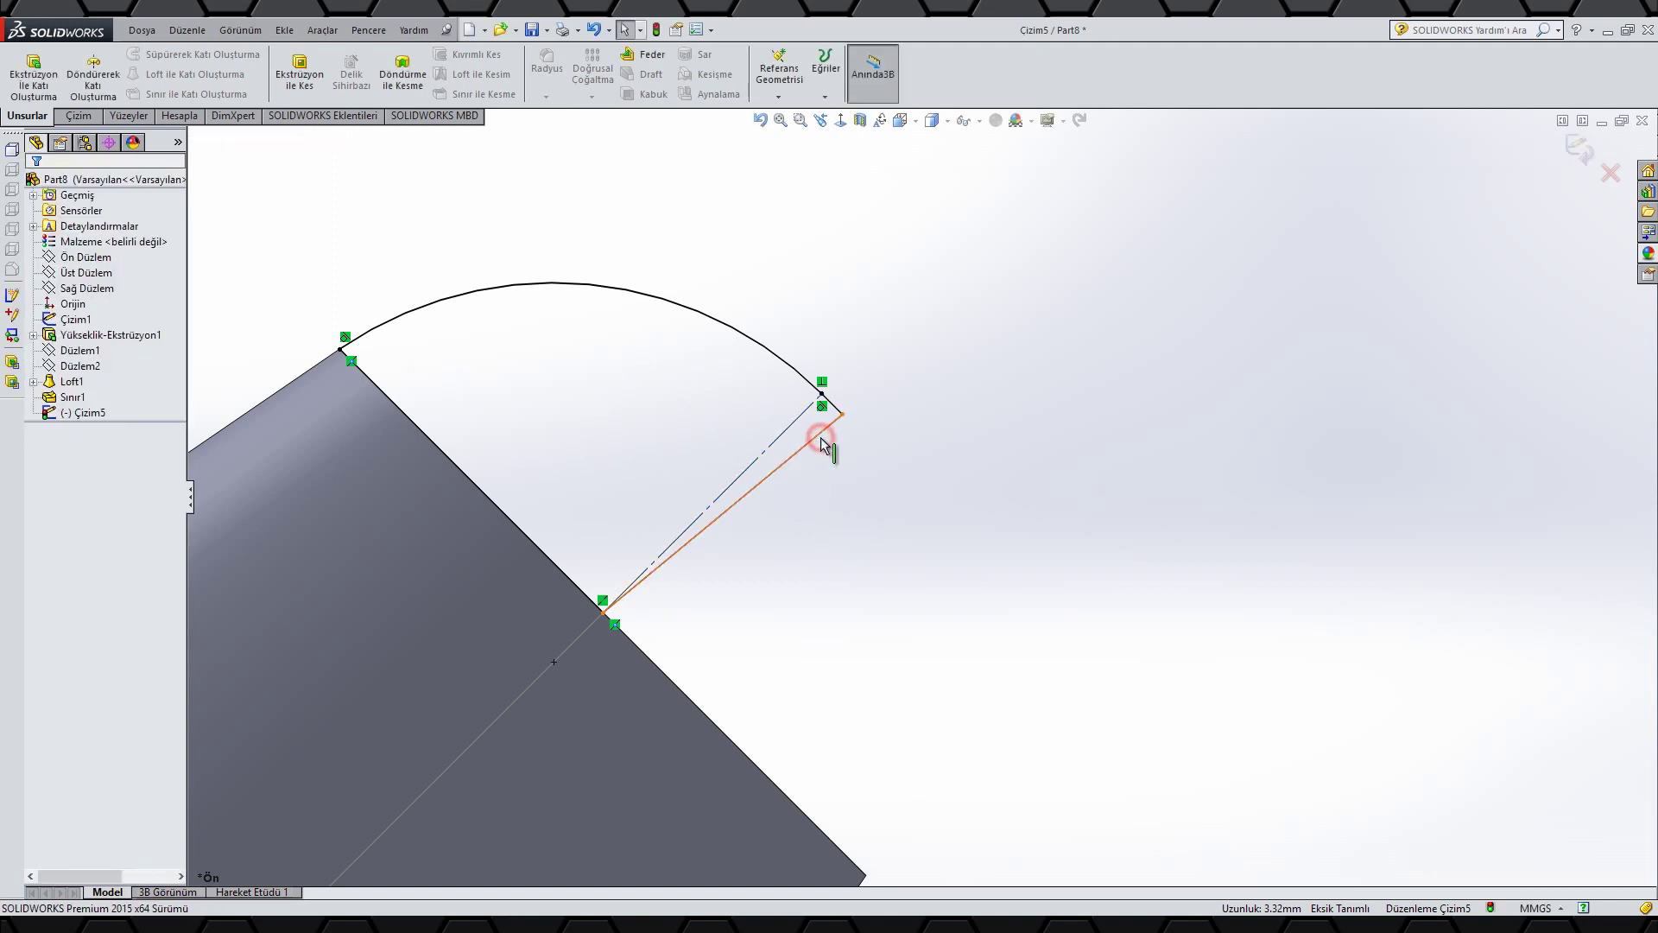
pyautogui.click(822, 447)
pyautogui.press('Delete')
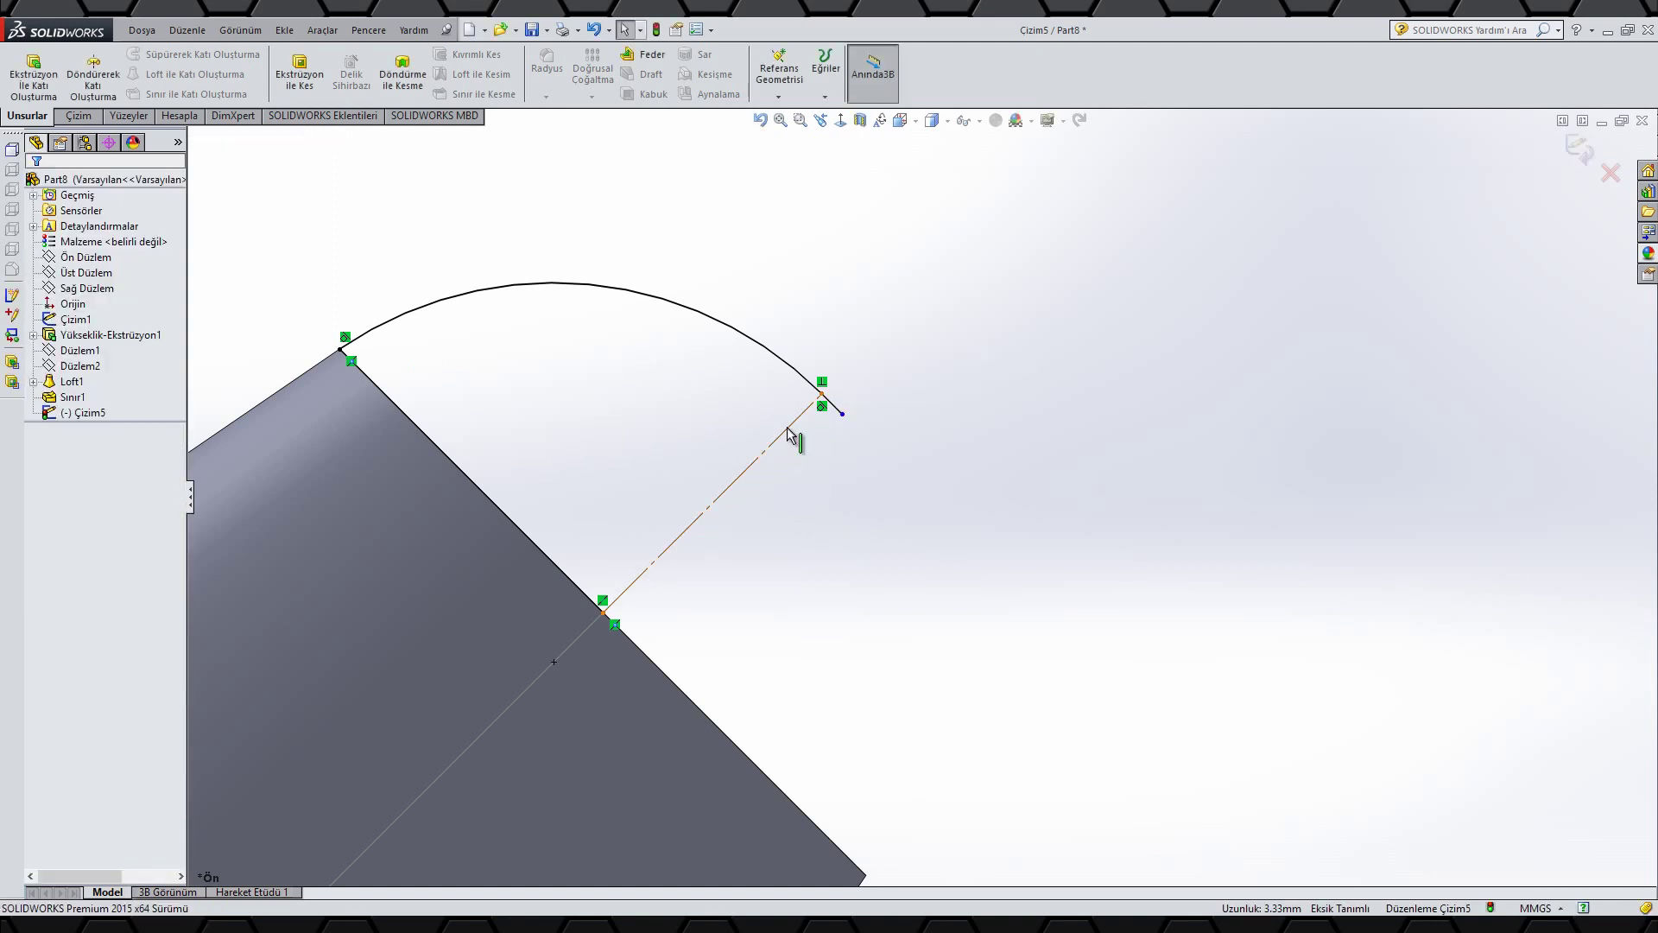
# - Convert the short tangent line at the arc's end to construction geometry
pyautogui.scroll(-3, 836, 415)
pyautogui.click(858, 448)
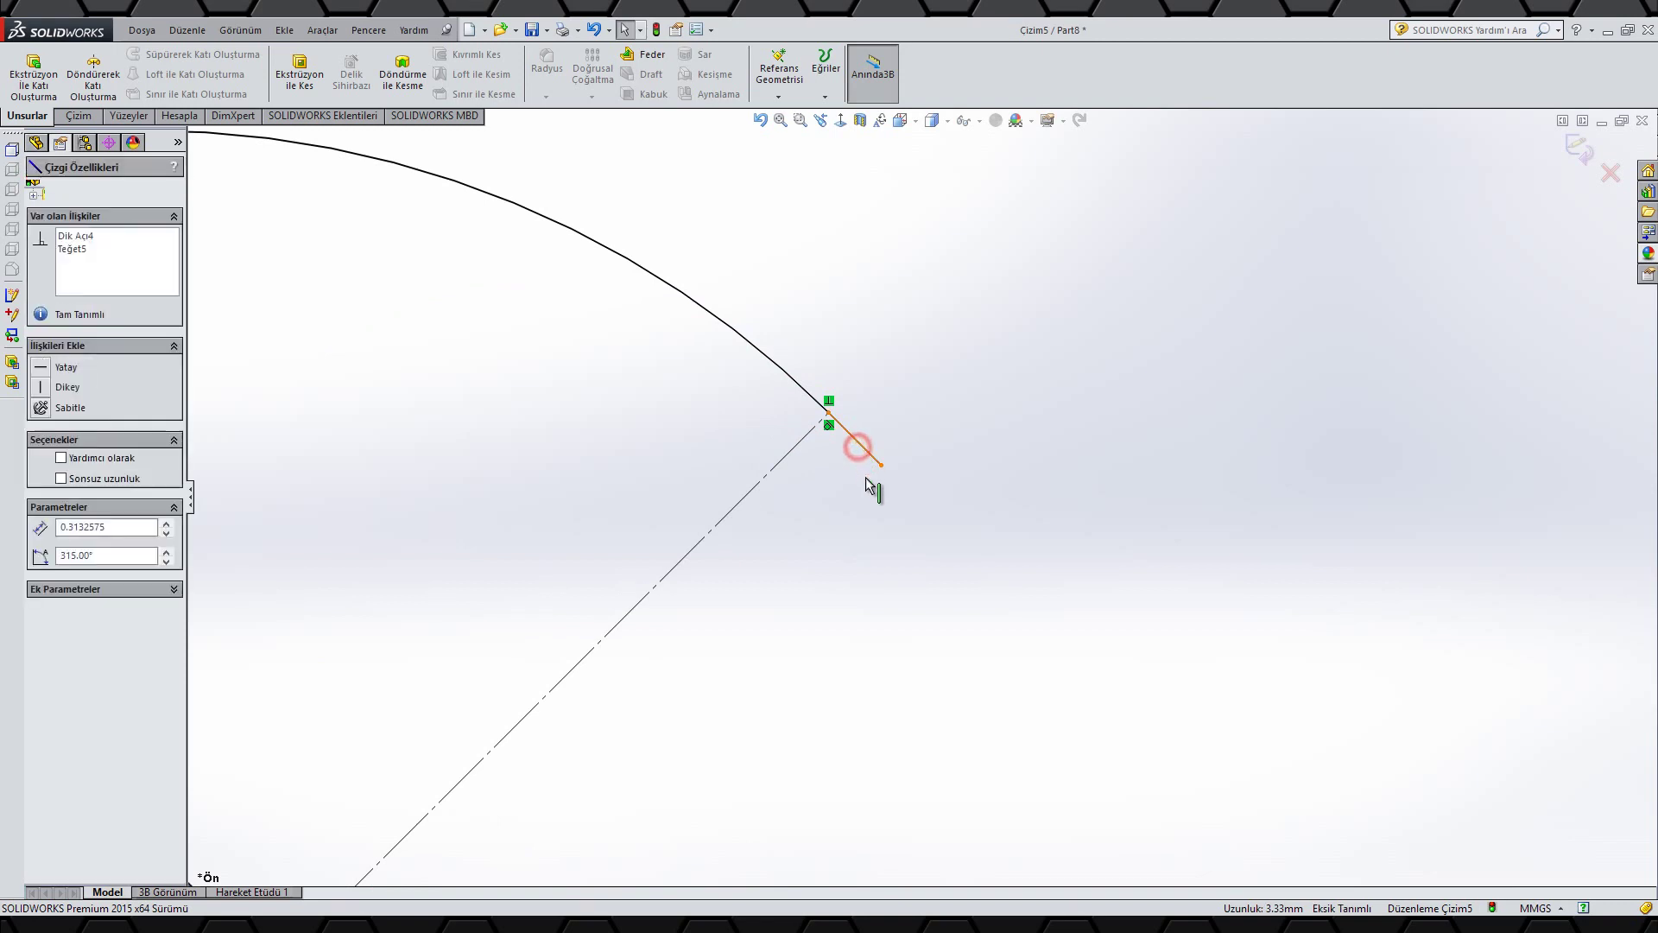
pyautogui.click(923, 393)
pyautogui.click(958, 477)
# - Revolve the tip profile 360 degrees about its construction centre line, letting the open sketch be closed automatically
pyautogui.scroll(3, 968, 520)
pyautogui.click(815, 530)
pyautogui.click(115, 90)
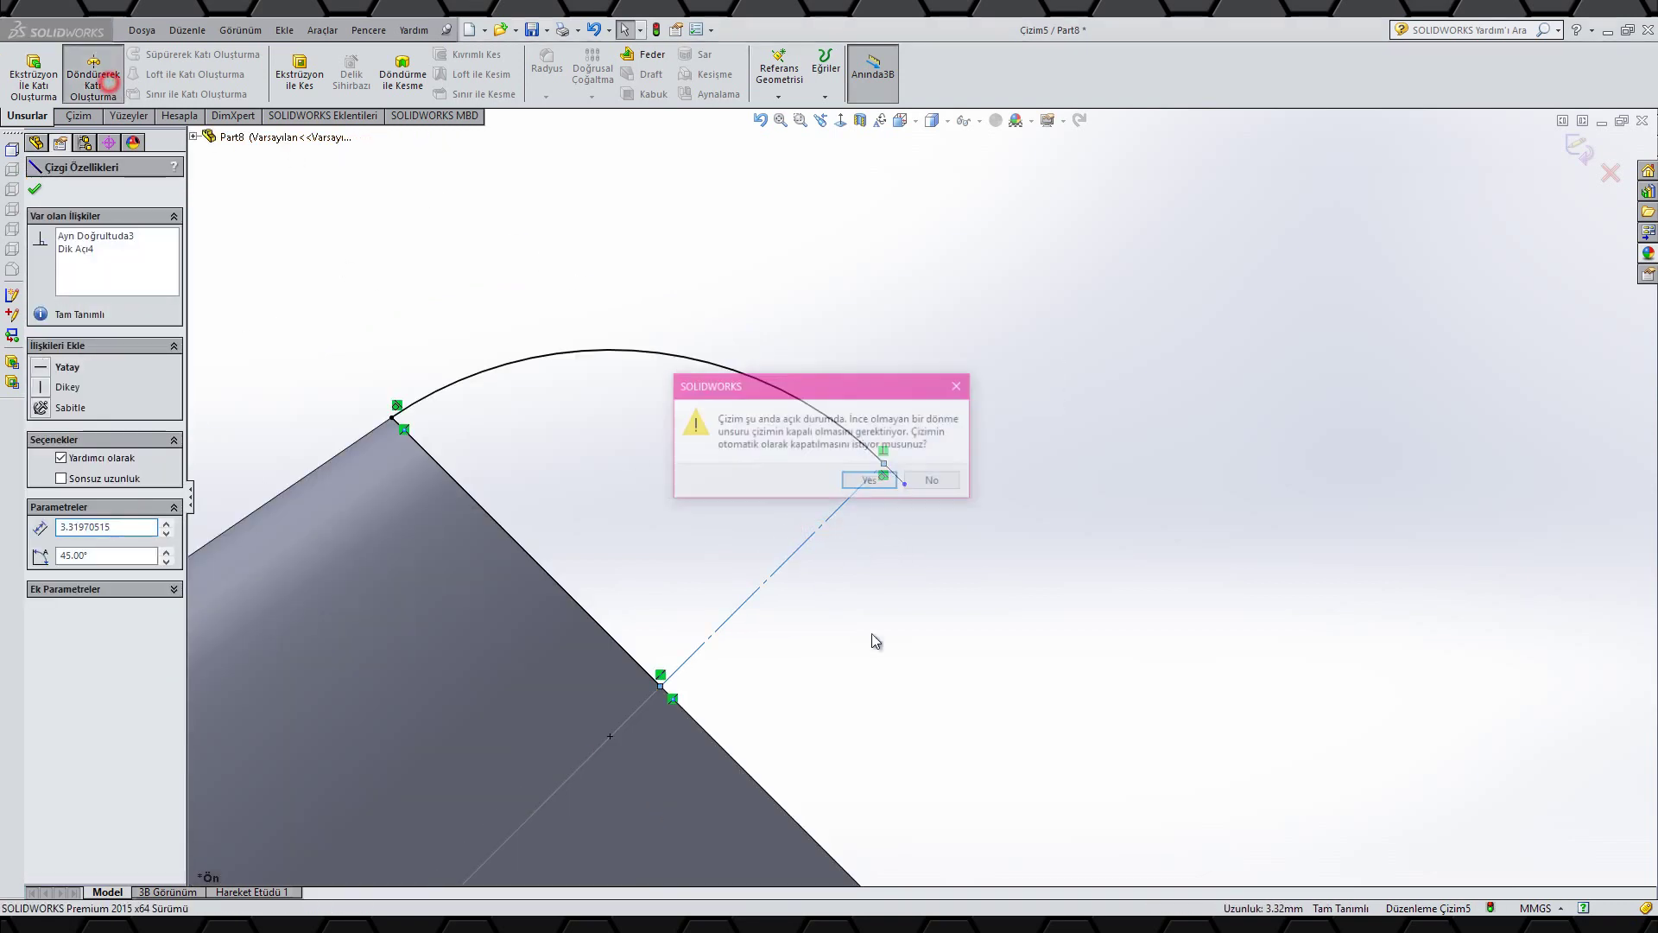
pyautogui.click(871, 482)
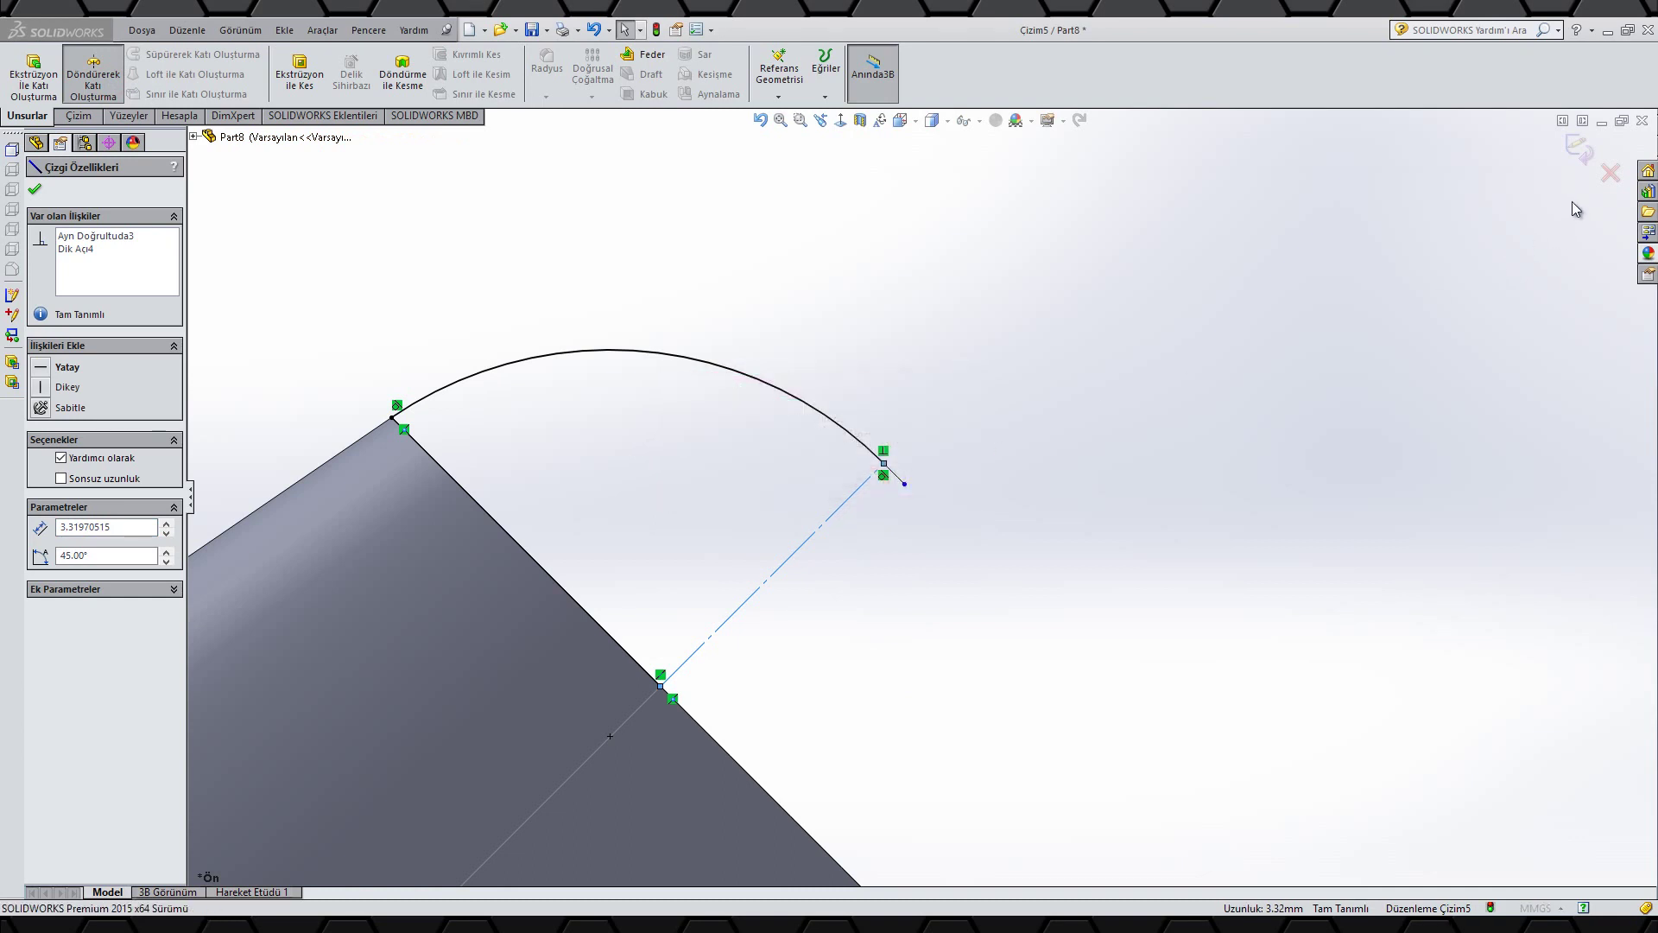
pyautogui.click(1581, 154)
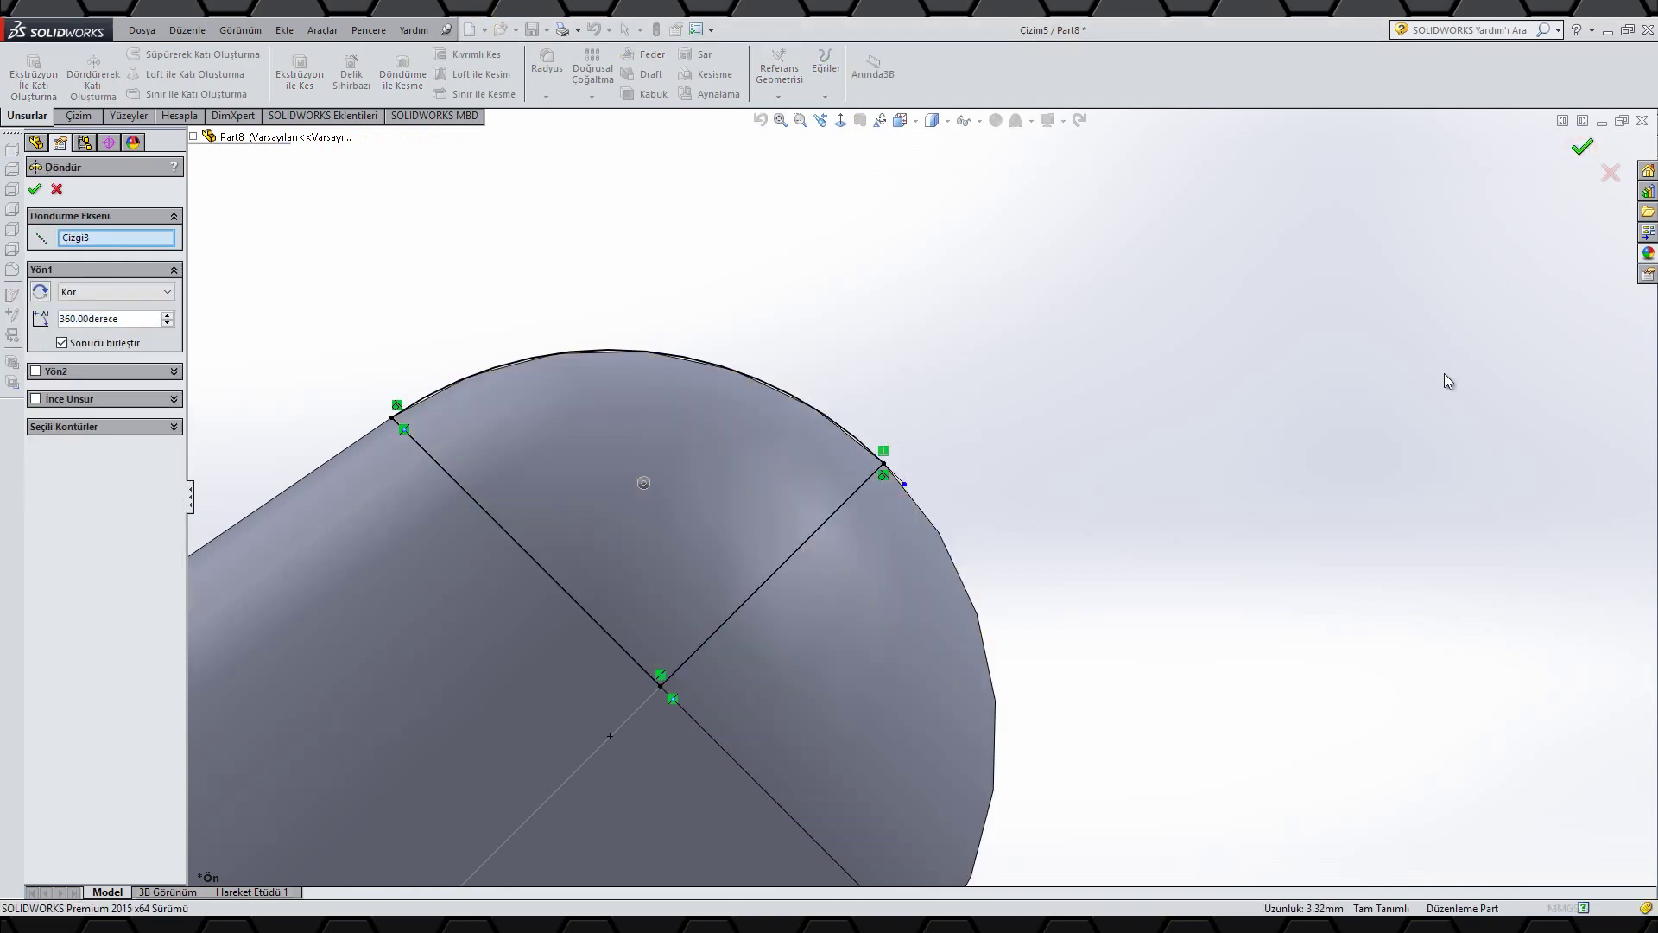
pyautogui.scroll(2, 1382, 406)
pyautogui.scroll(5, 1382, 406)
pyautogui.click(1441, 399)
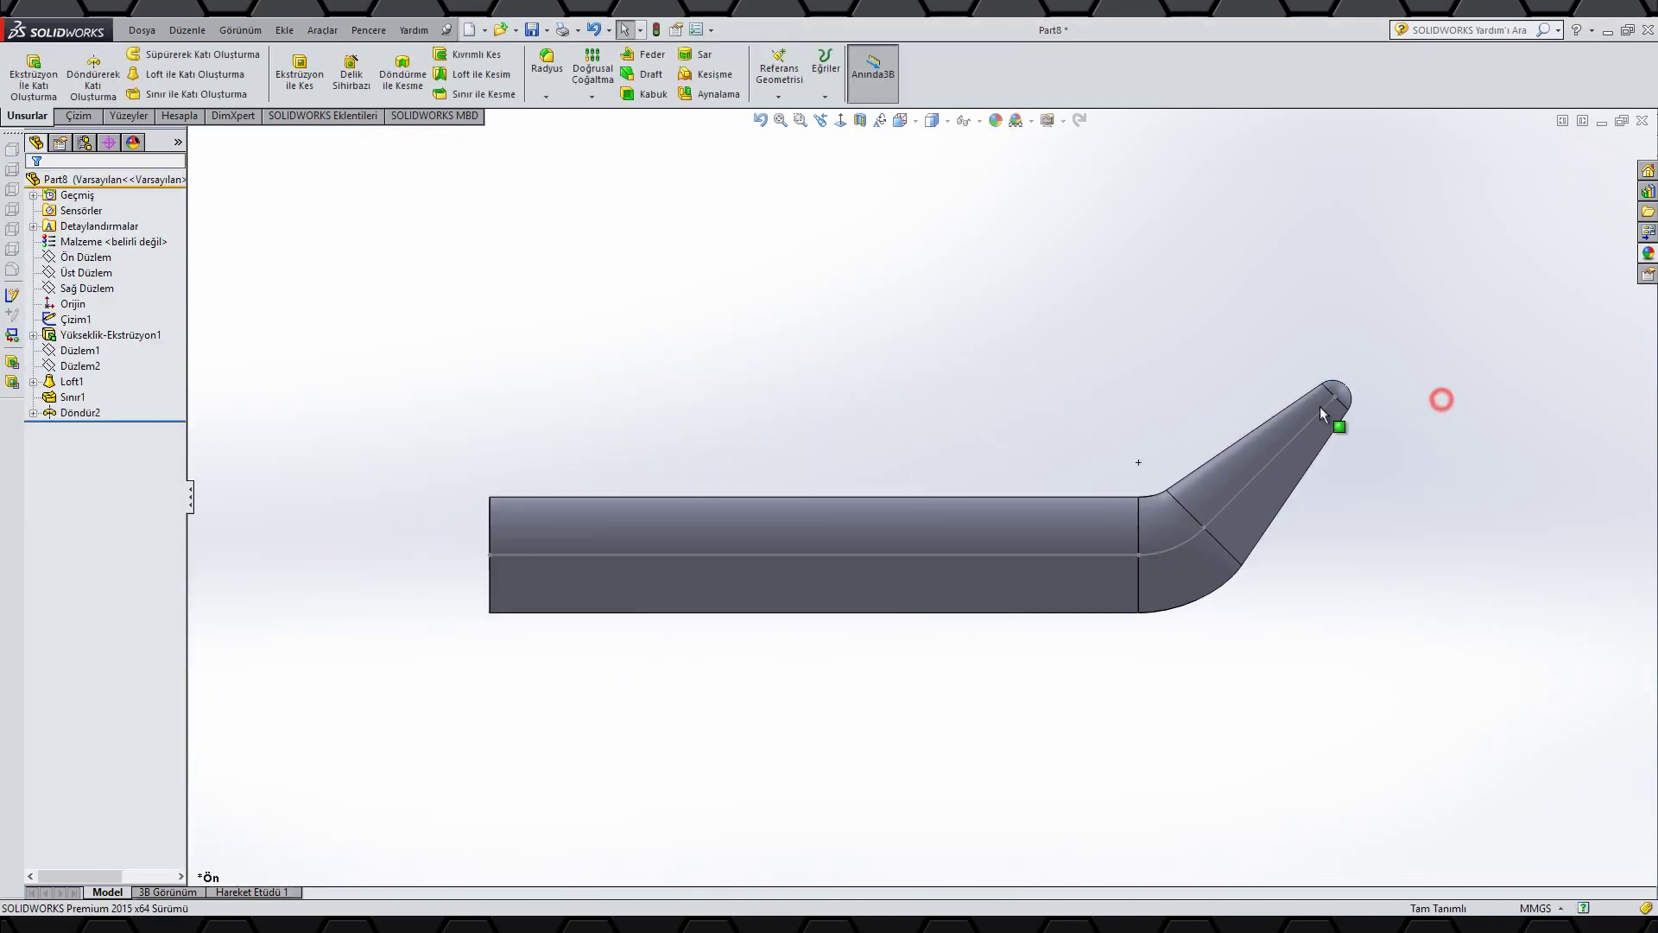
# - Hide the centre line sketch running through the part
pyautogui.moveTo(1122, 458); pyautogui.dragTo(986, 675, button='middle')
pyautogui.scroll(-6, 1058, 575)
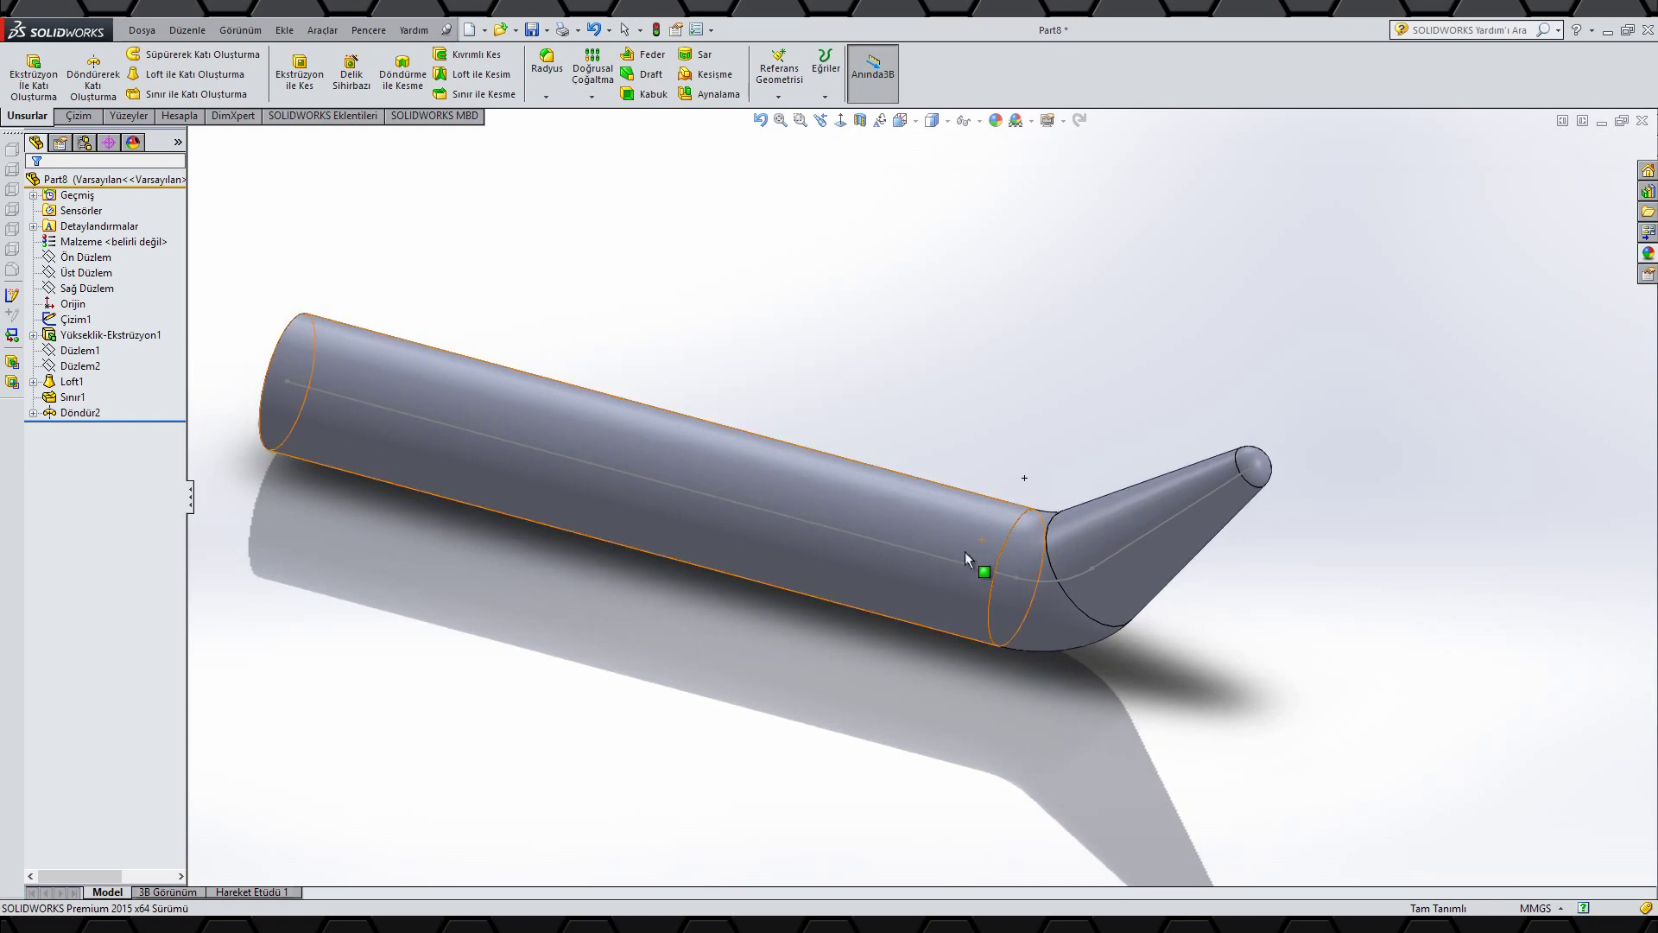
pyautogui.click(949, 561)
pyautogui.click(1022, 508)
# - Compare the part's front view with the outline sketch in Part1
pyautogui.middleClick(975, 414)
pyautogui.middleClick(975, 414)
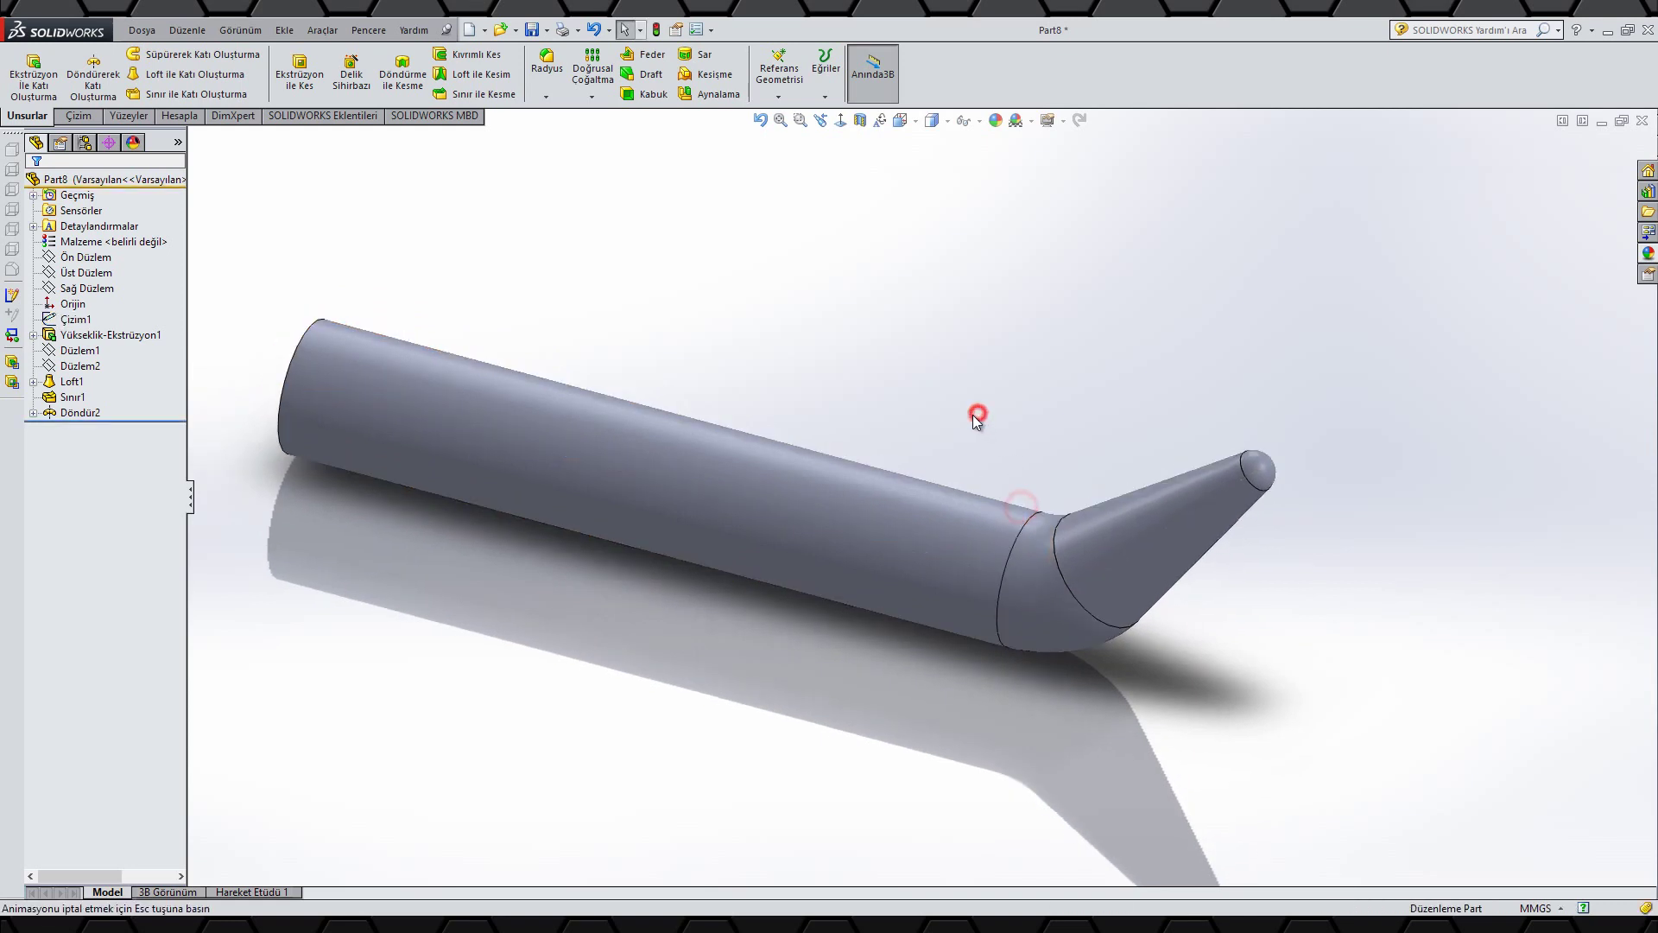
pyautogui.hotkey('ctrl', '1')
pyautogui.hotkey('ctrl', 'Tab')
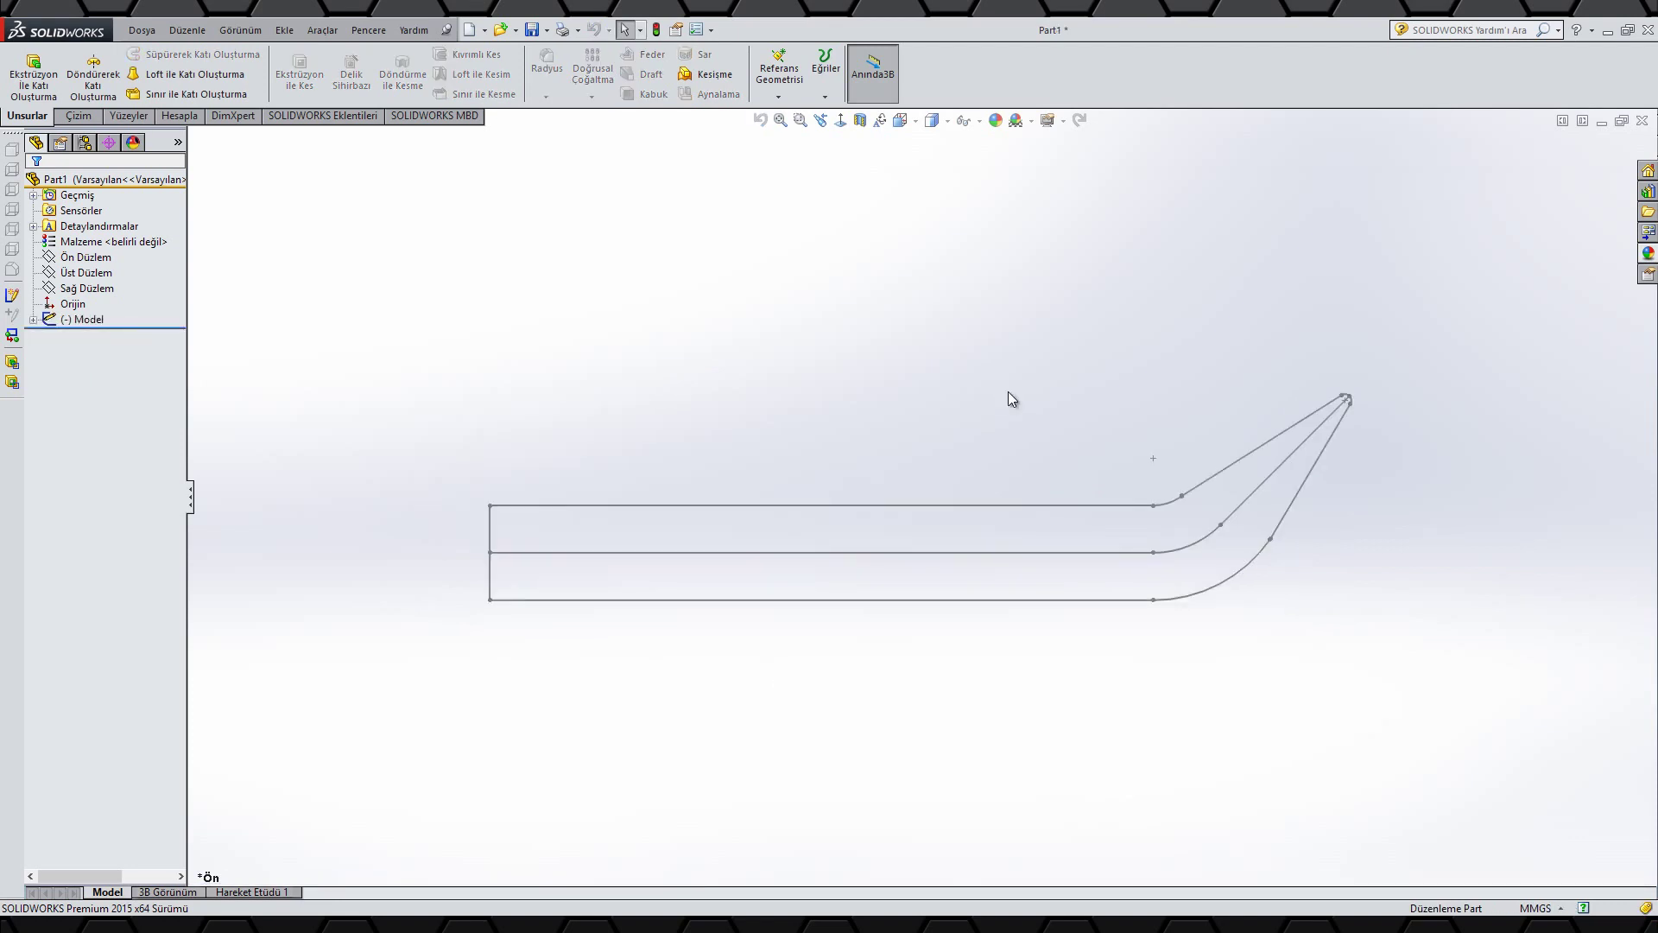
pyautogui.hotkey('ctrl', 'Tab')
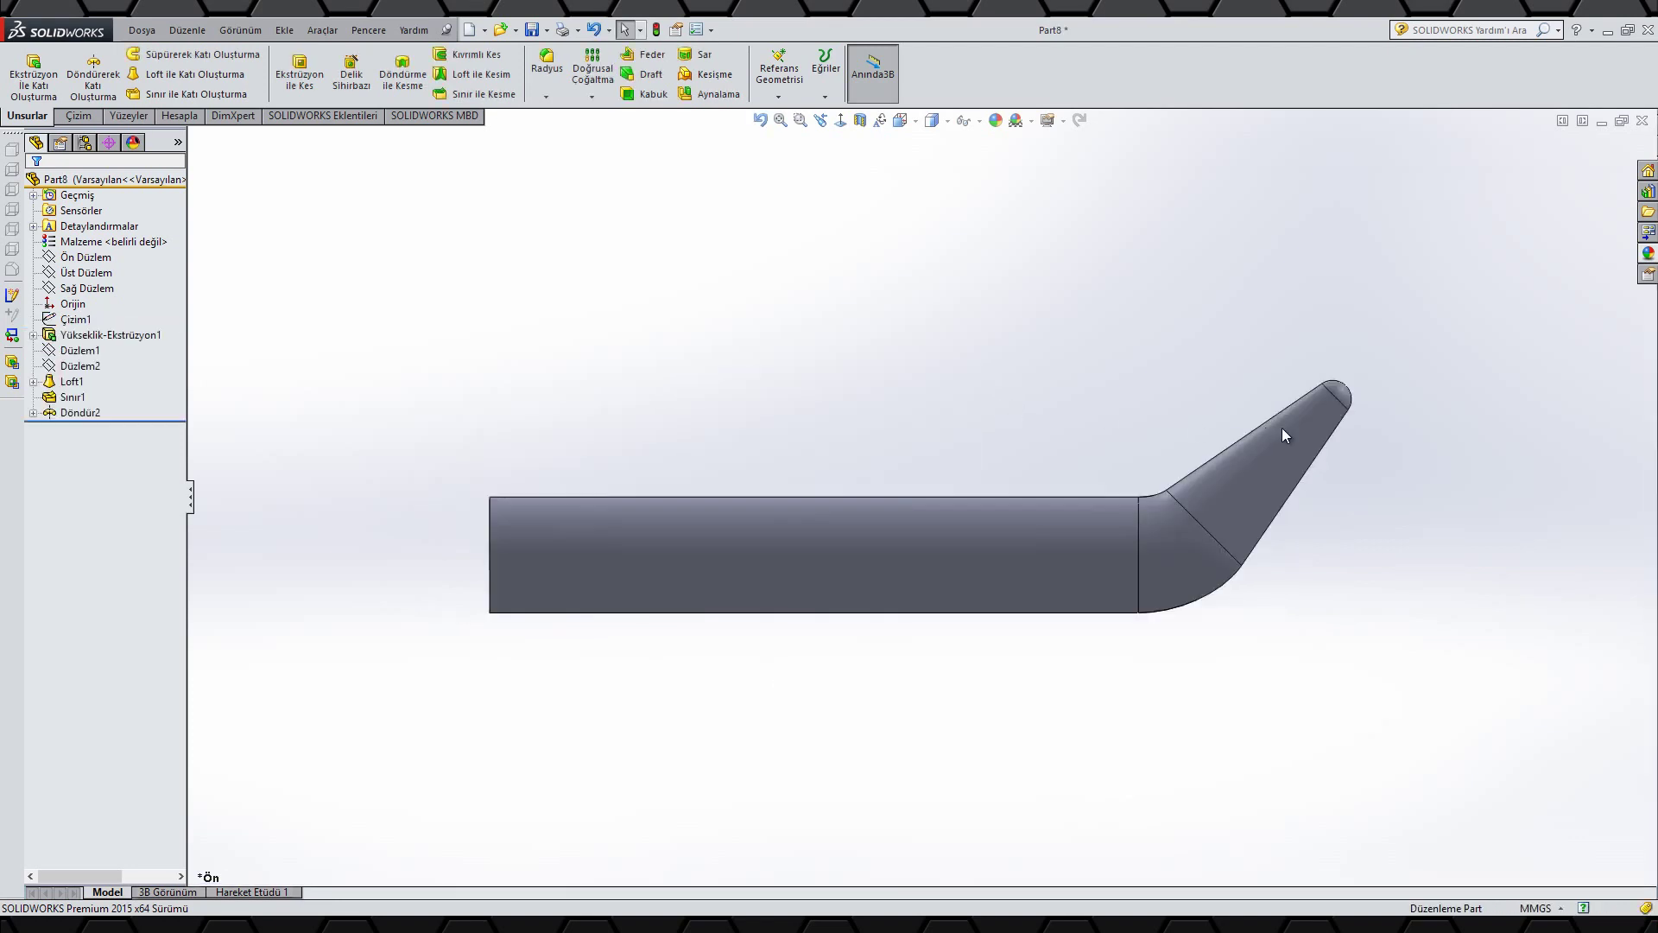
# - Set the diameter of the loft's small end circle to 5 mm
pyautogui.click(1323, 412)
pyautogui.scroll(-5, 1347, 441)
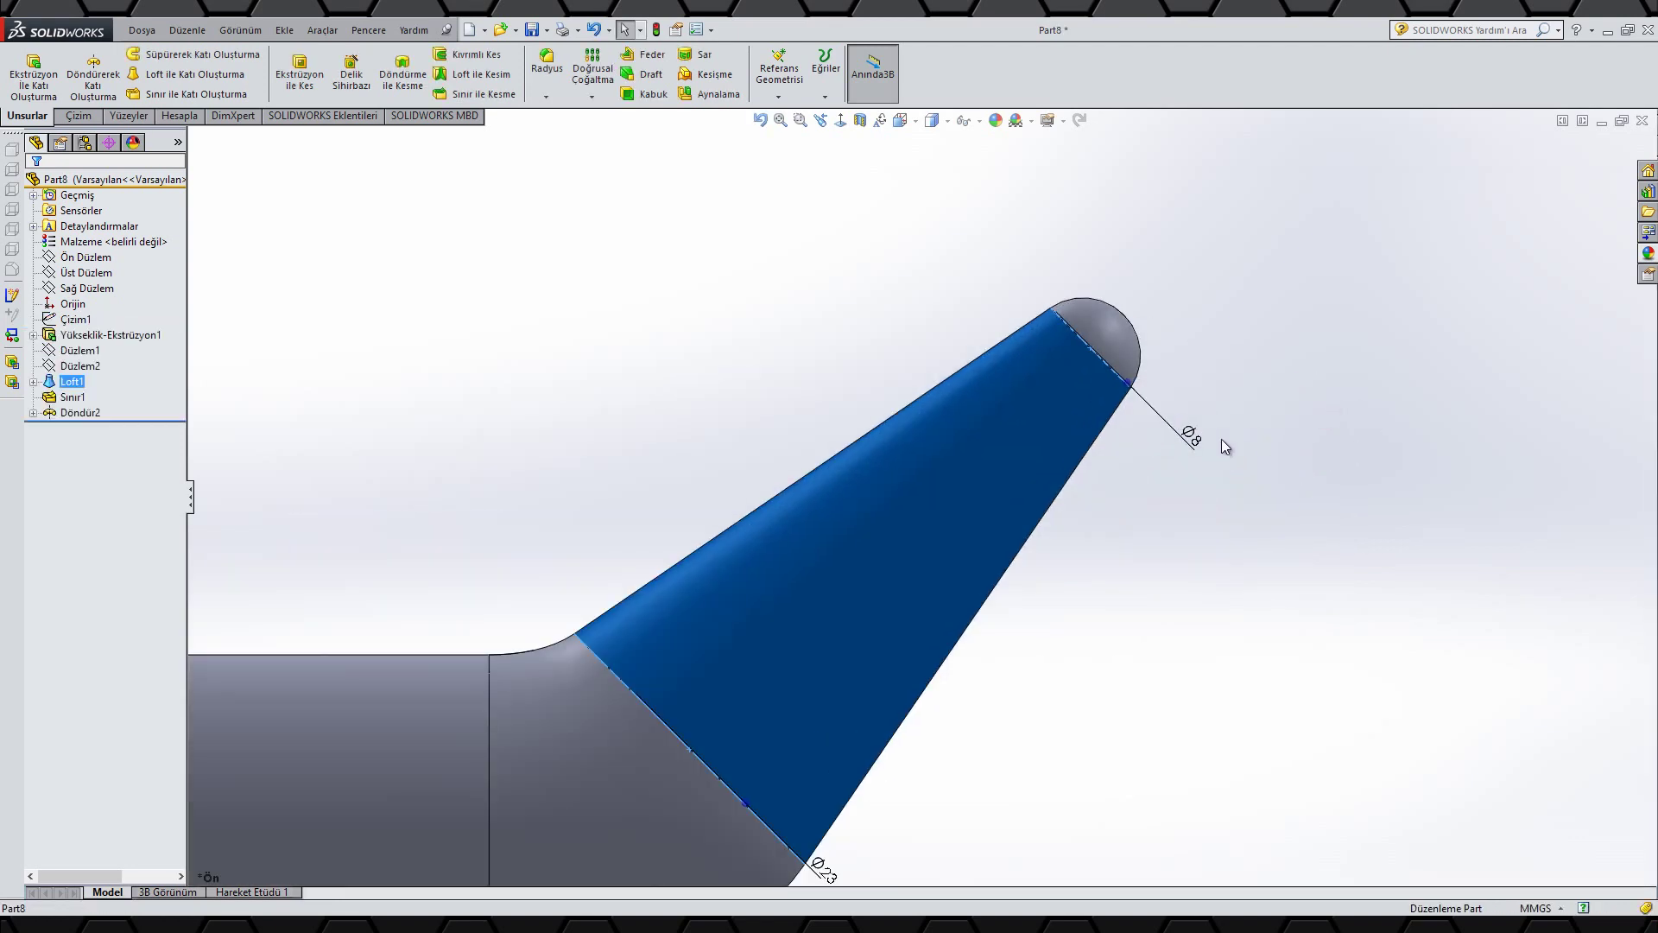
pyautogui.doubleClick(1198, 442)
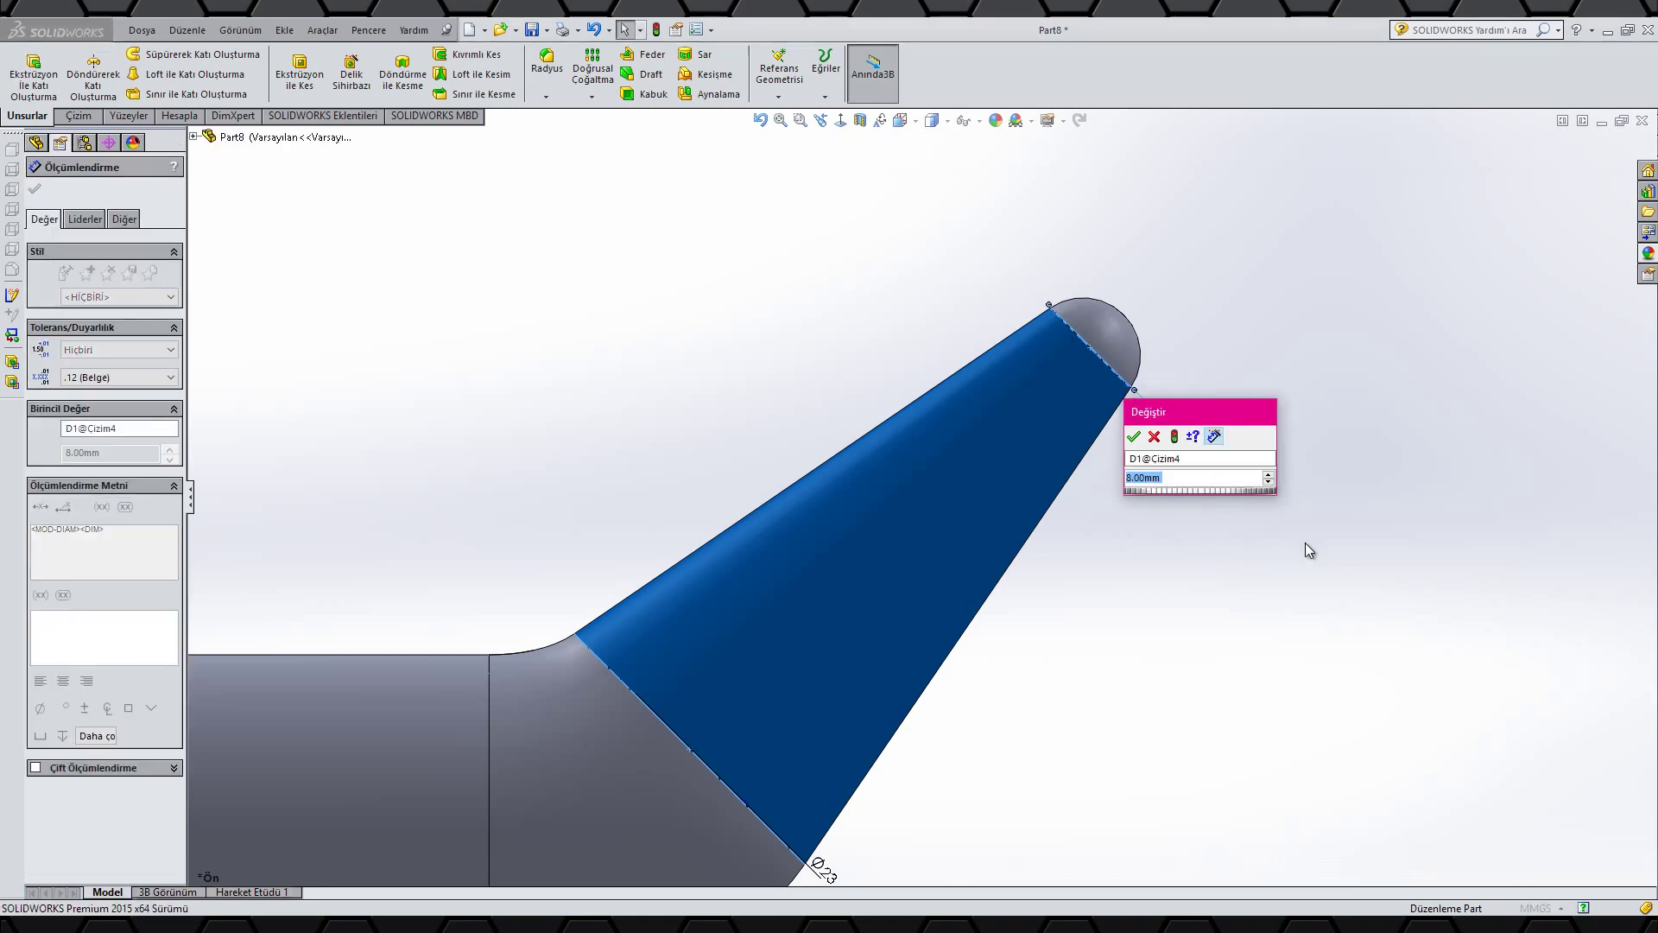
pyautogui.write('5')
pyautogui.press('Return')
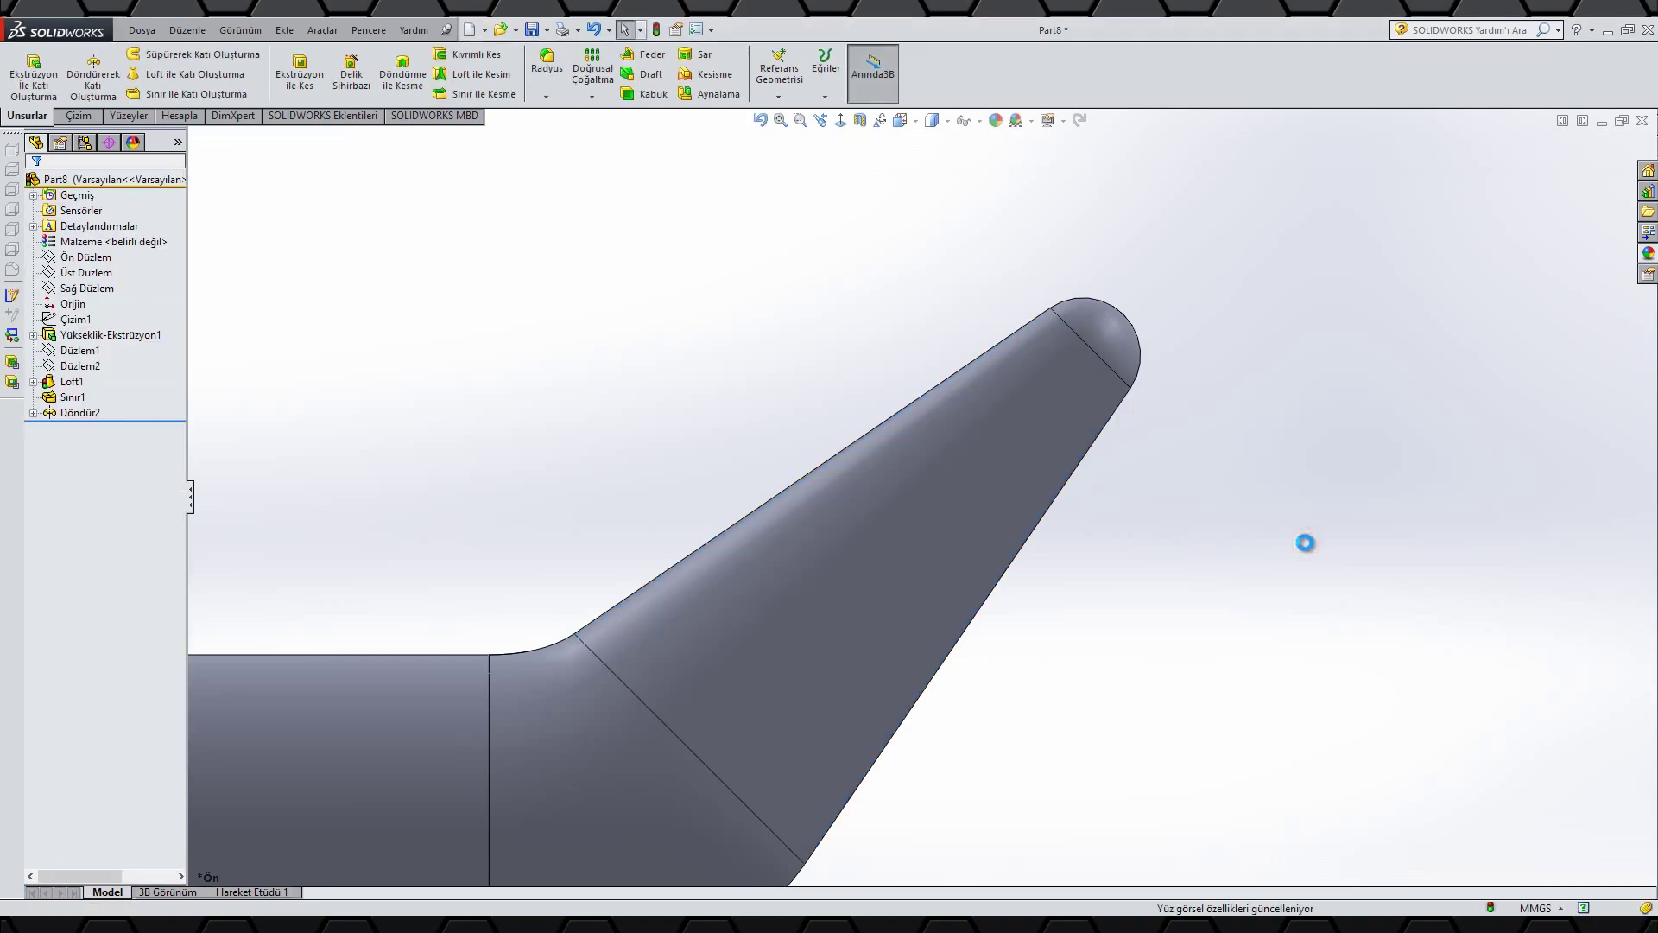
pyautogui.press('f')
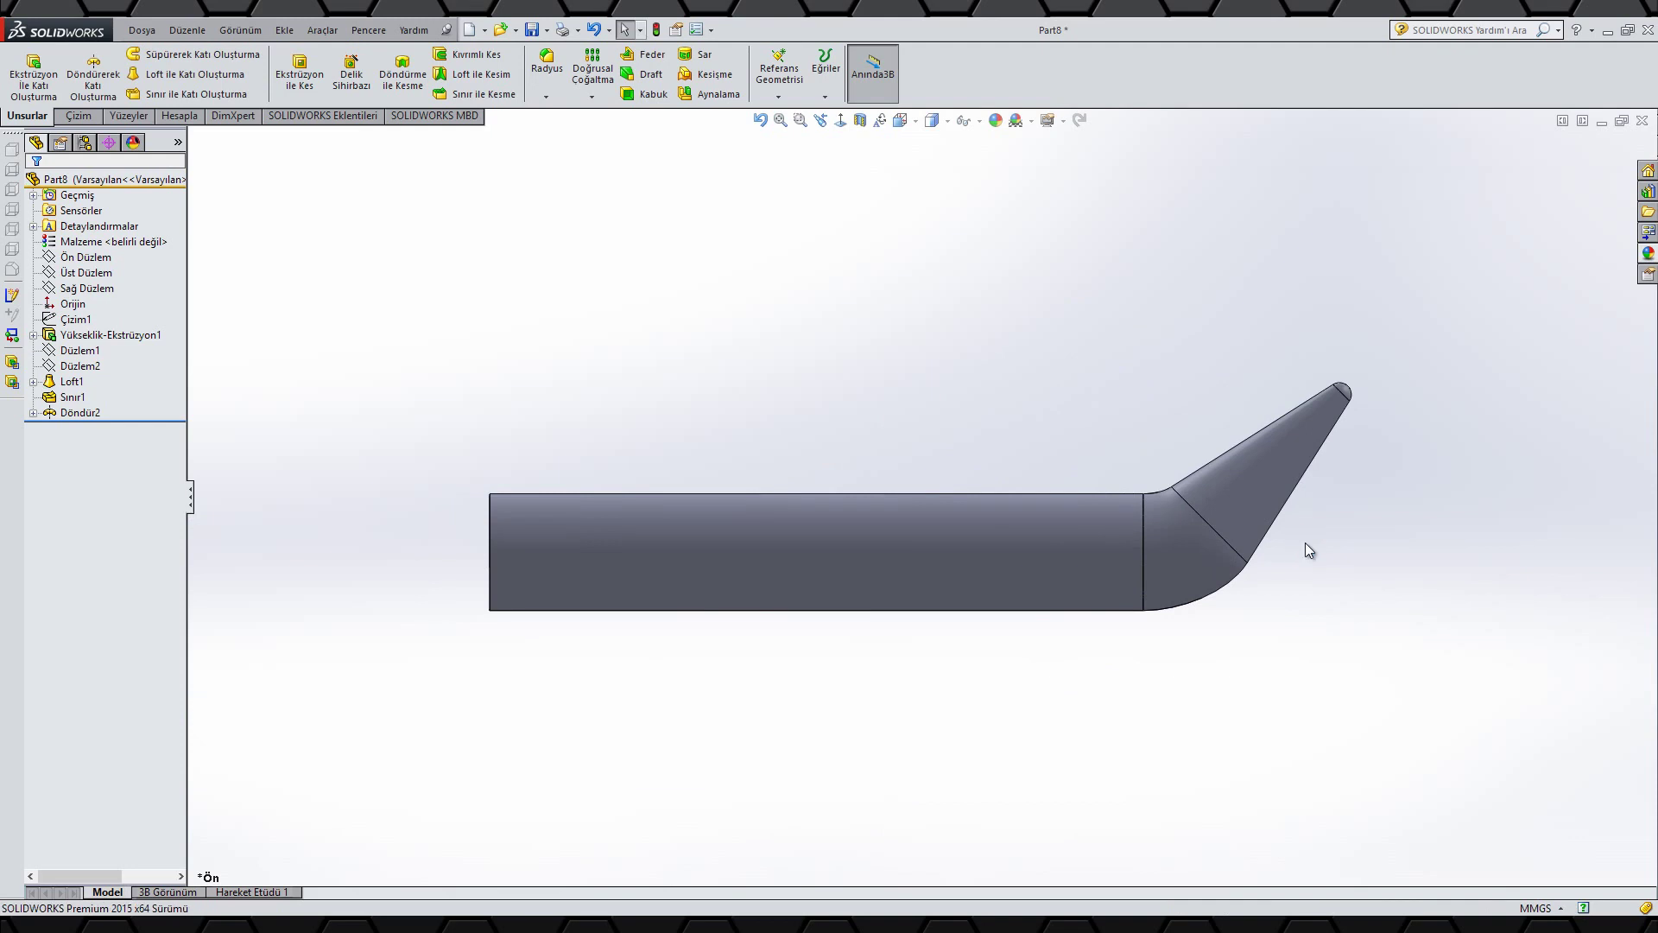